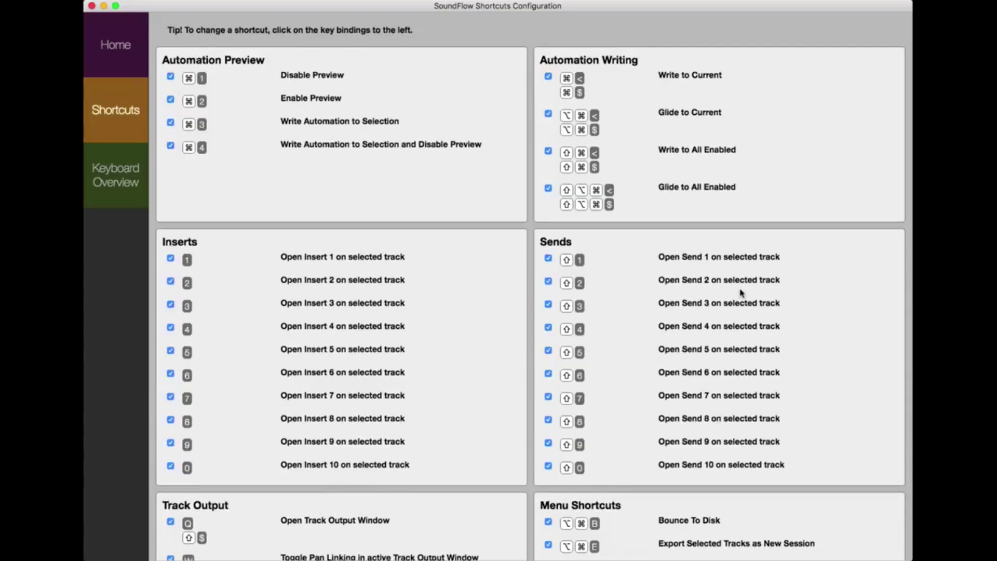
Look through the shortcut categories in the Shortcuts Configuration, from Automation Preview down to Bypassing Sends.
{"action": "scroll", "coordinate": [726, 289], "scroll_direction": "down", "scroll_amount": 5}
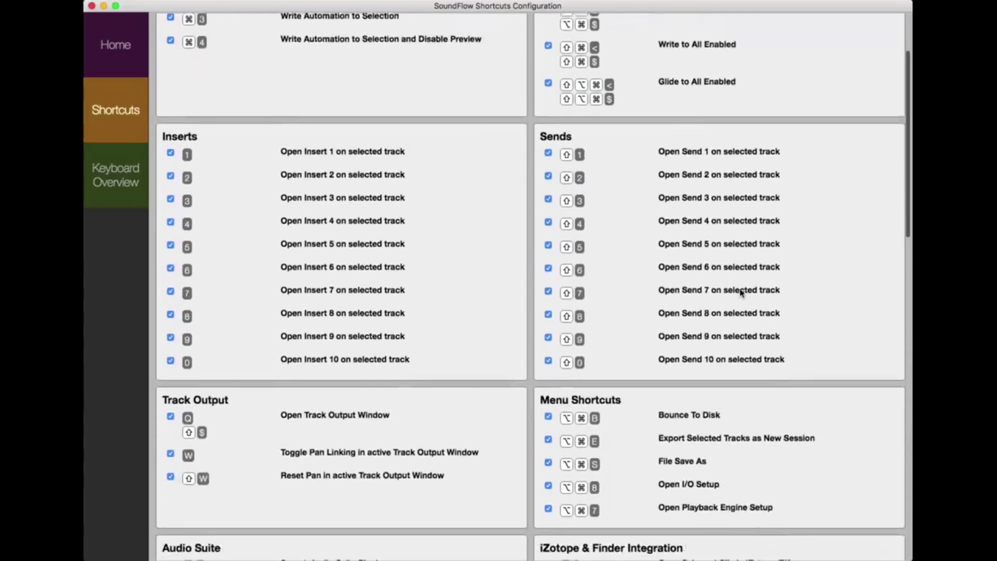
{"action": "scroll", "coordinate": [741, 292], "scroll_direction": "down", "scroll_amount": 10}
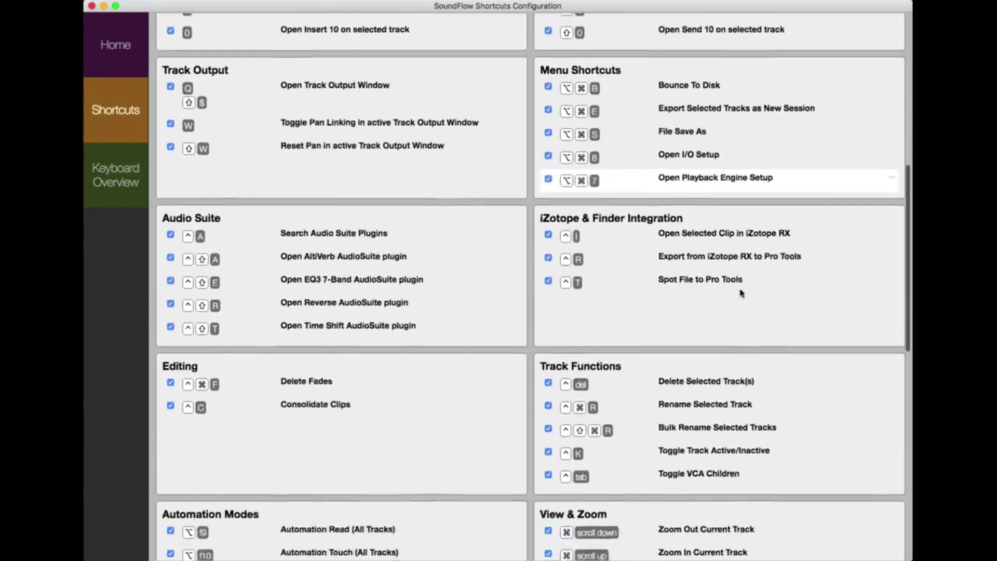
{"action": "scroll", "coordinate": [742, 293], "scroll_direction": "down", "scroll_amount": 11}
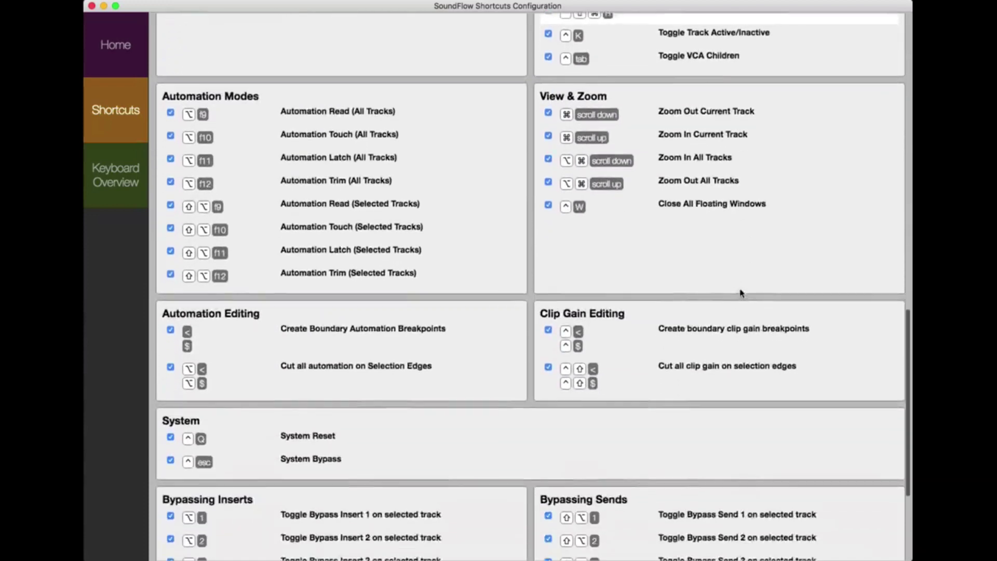
{"action": "scroll", "coordinate": [742, 292], "scroll_direction": "down", "scroll_amount": 3}
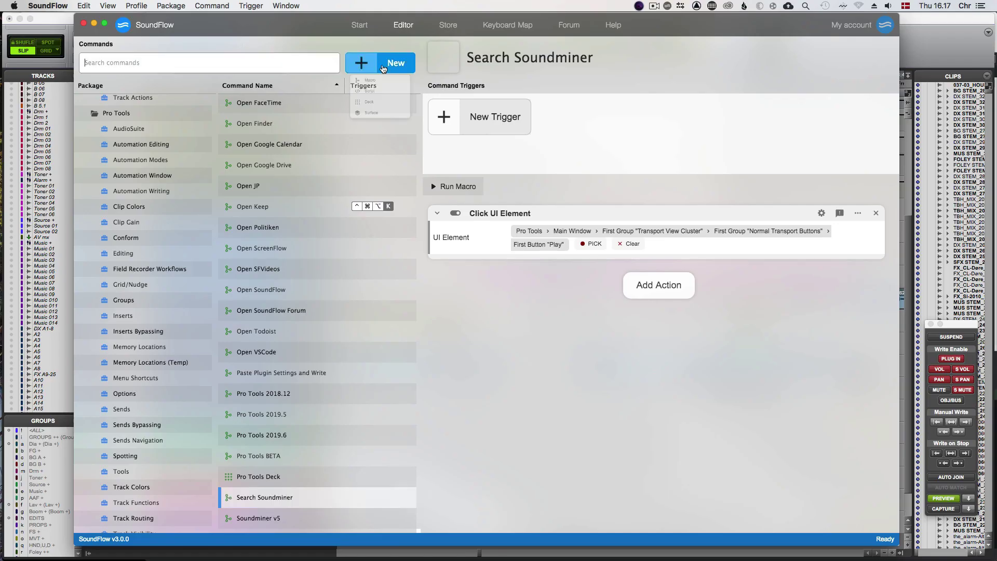
Create a new macro named Go to Soundminer Search.
{"action": "left_click", "coordinate": [374, 65]}
{"action": "left_click", "coordinate": [371, 84]}
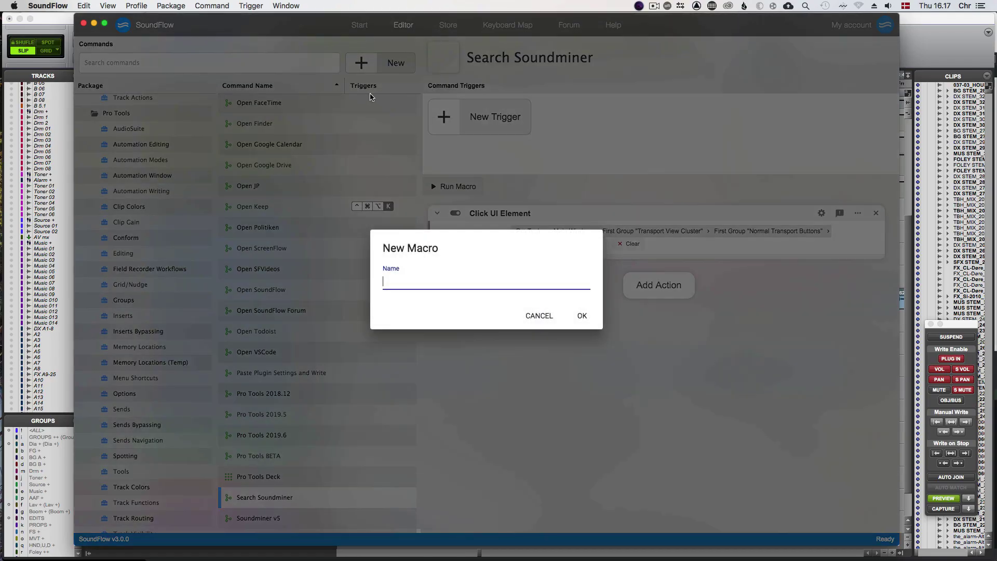
{"action": "type", "text": "Go to Soundminer Search"}
{"action": "key", "text": "Return"}
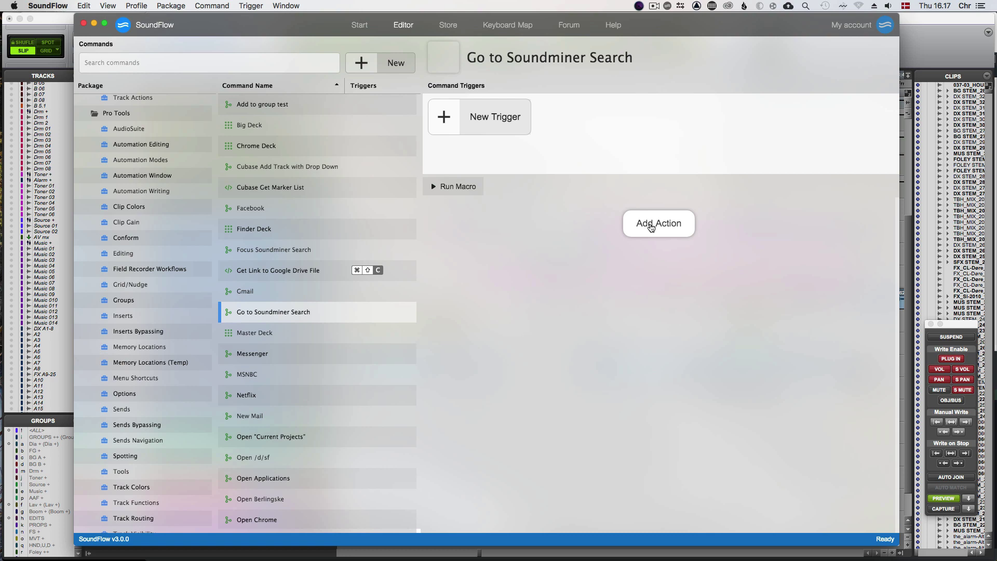
Add an Activate App's Main Window action for Soundminer v5Pro to the macro and test-run it.
{"action": "left_click", "coordinate": [651, 227]}
{"action": "key", "text": "Down"}
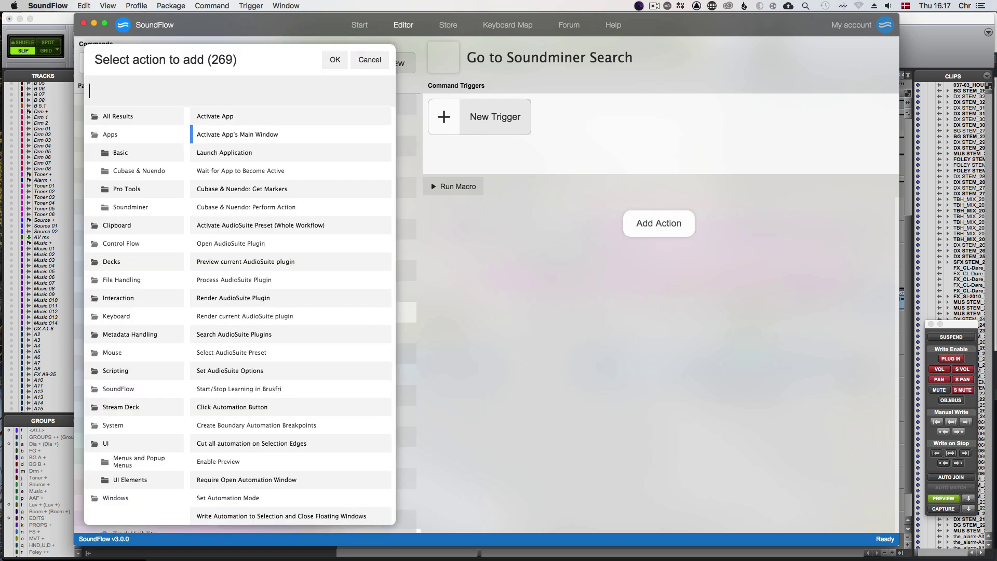
{"action": "key", "text": "Return"}
{"action": "left_click", "coordinate": [575, 229]}
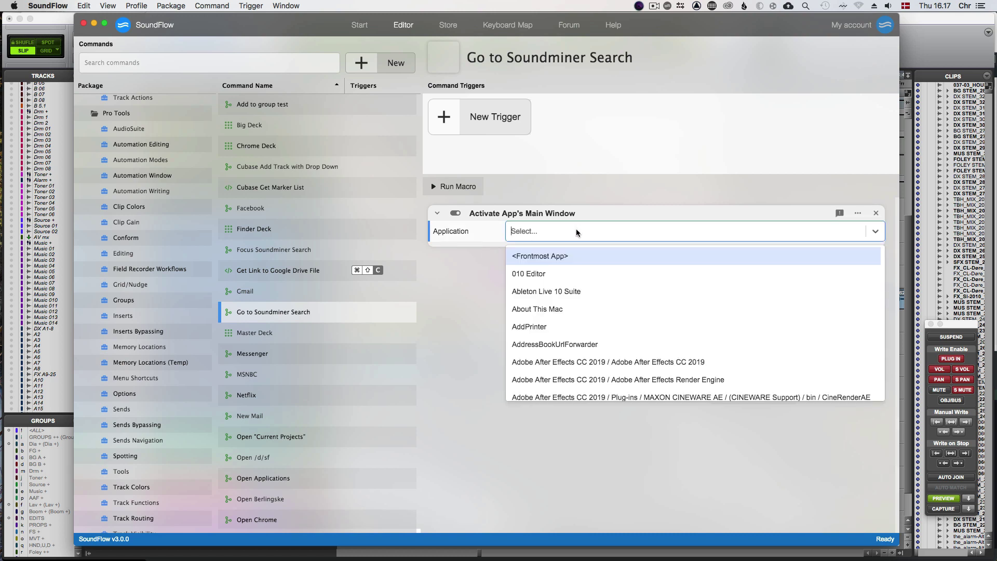
{"action": "type", "text": "soundmin"}
{"action": "key", "text": "Down"}
{"action": "key", "text": "Down"}
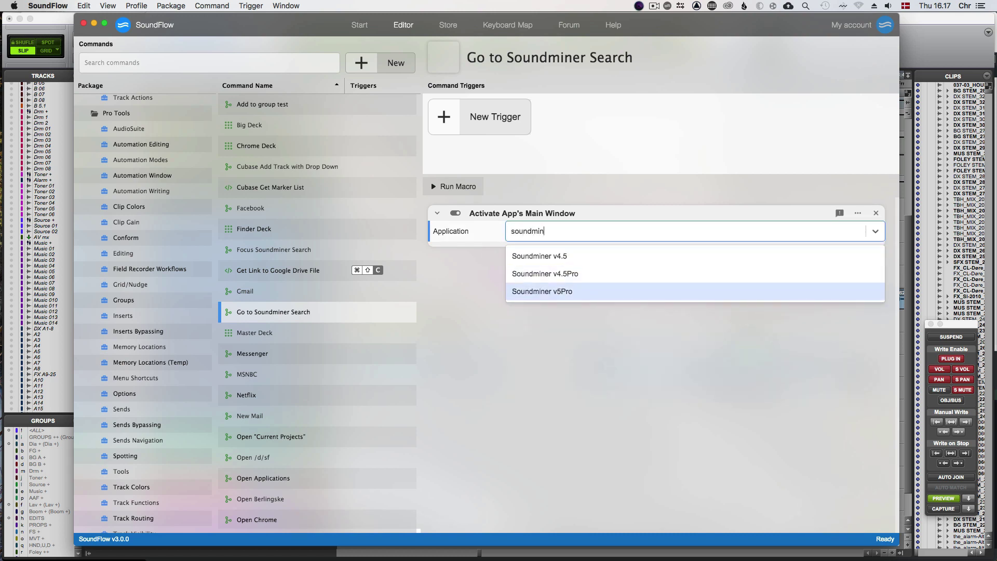
{"action": "key", "text": "Return"}
{"action": "left_click", "coordinate": [554, 263]}
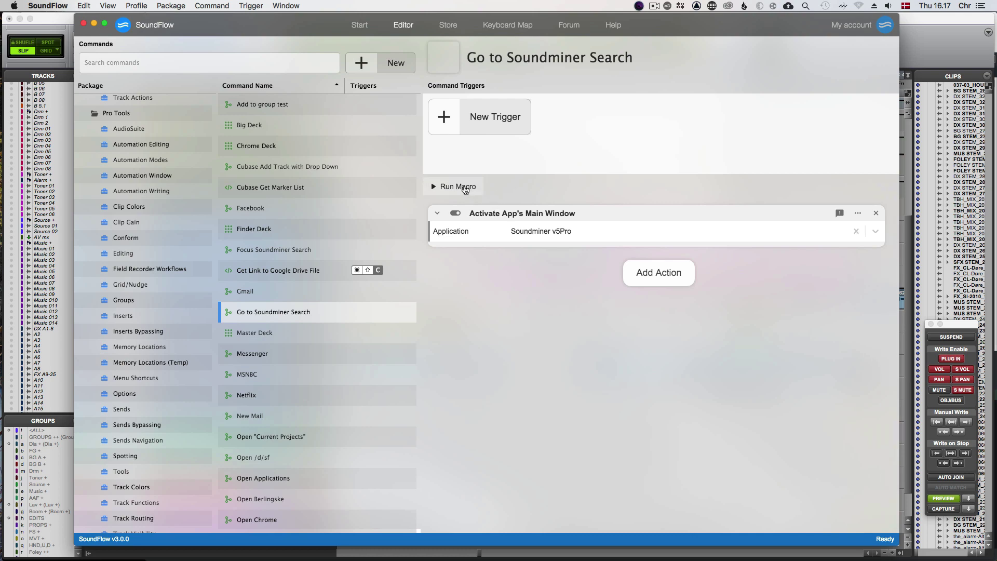
{"action": "left_click", "coordinate": [465, 190]}
Add a Click Menu Item action to the macro and set its application to Soundminer v5Pro.
{"action": "left_click", "coordinate": [648, 274]}
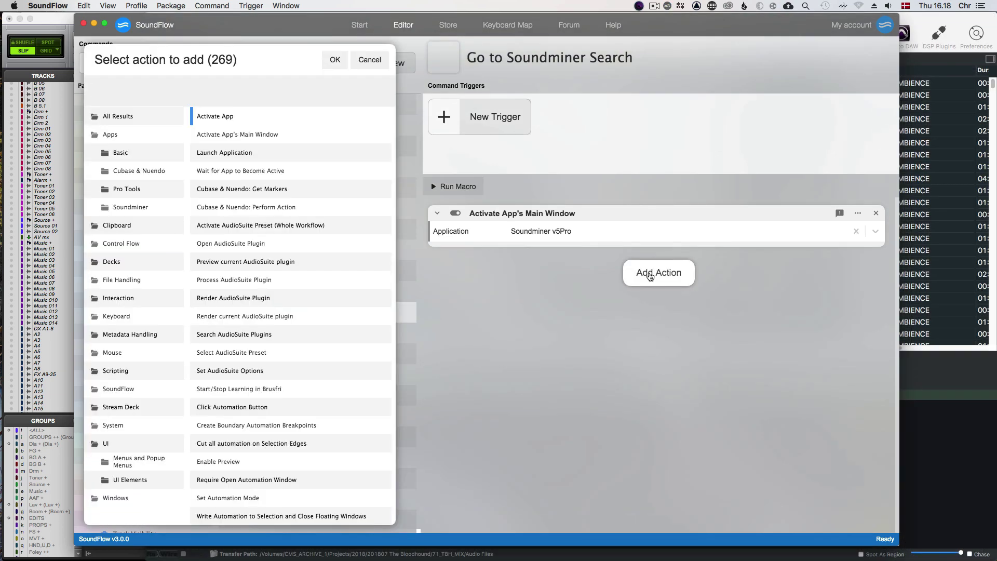
{"action": "type", "text": "click menu"}
{"action": "key", "text": "Down"}
{"action": "key", "text": "Down"}
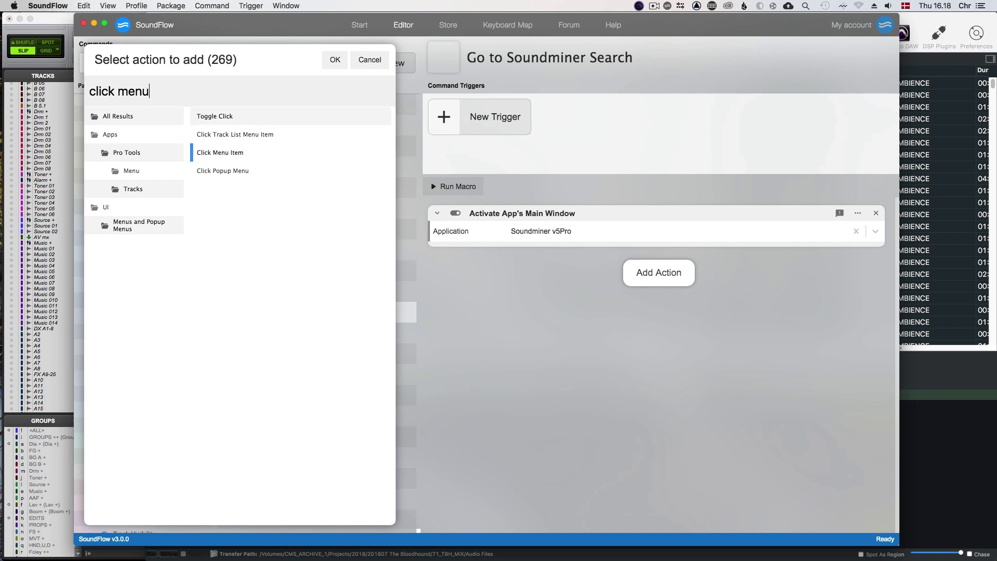
{"action": "key", "text": "Return"}
{"action": "left_click", "coordinate": [550, 280]}
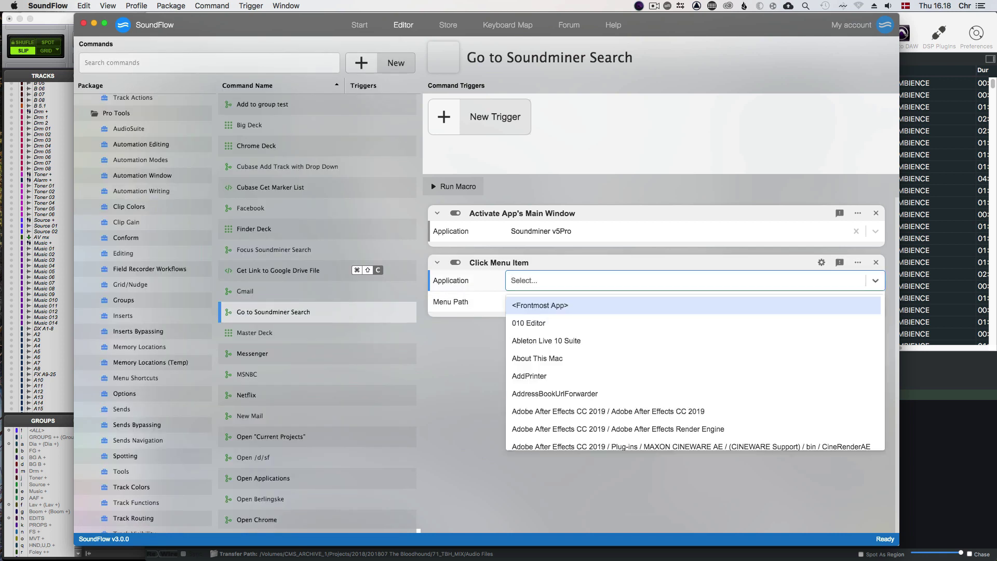
{"action": "type", "text": "soundminer"}
{"action": "key", "text": "Down"}
{"action": "key", "text": "Down"}
{"action": "key", "text": "Return"}
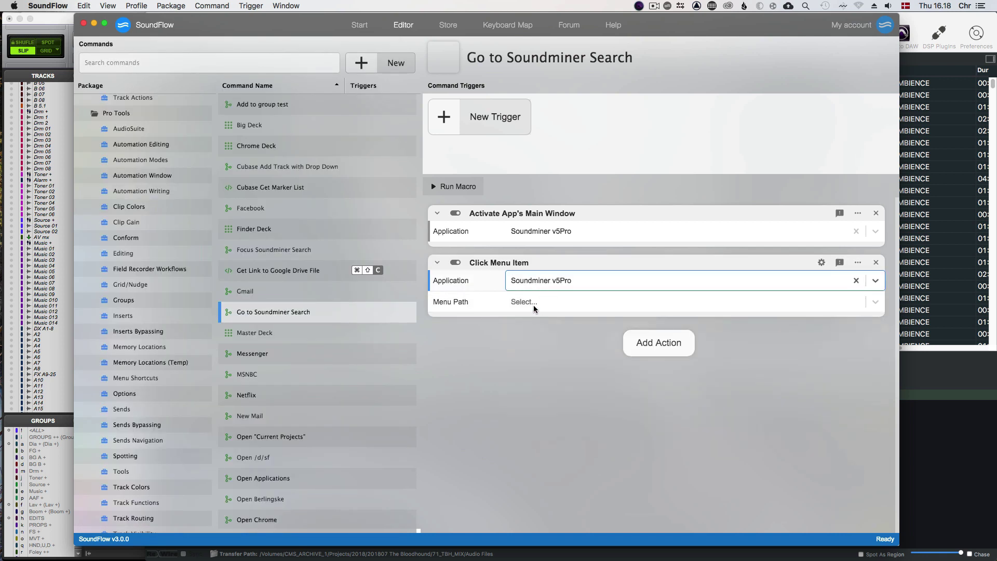
Enter Edit as the first level of the Click Menu Item action's menu path and begin the next entry with Fi.
{"action": "left_click", "coordinate": [535, 304]}
{"action": "type", "text": "Edit"}
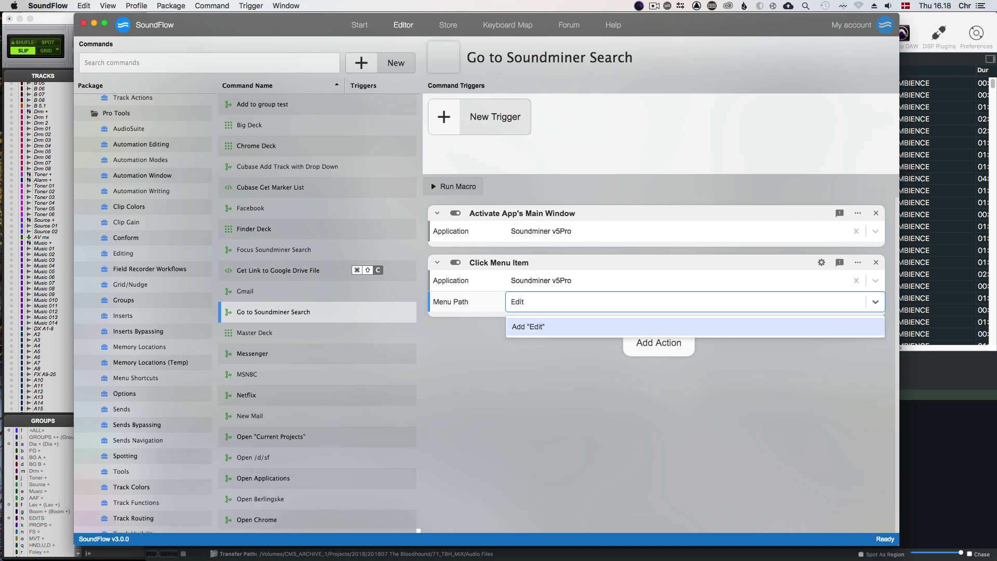
{"action": "key", "text": "Return"}
{"action": "type", "text": "Fi"}
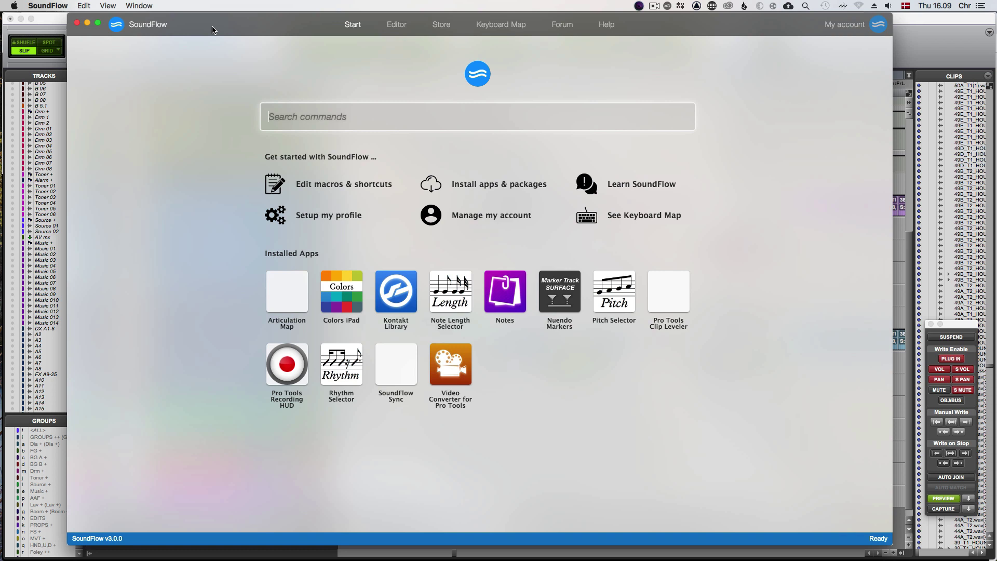
Nudge the SoundFlow window slightly and call up the main window through its system-wide Open SoundFlow command.
{"action": "left_click_drag", "start_coordinate": [212, 30], "coordinate": [217, 30]}
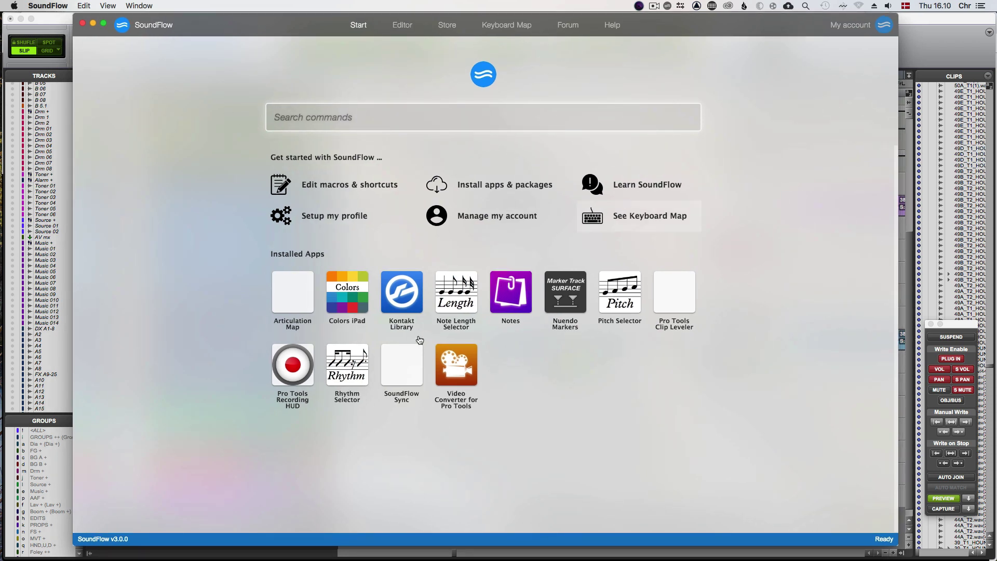
{"action": "left_click", "coordinate": [670, 5]}
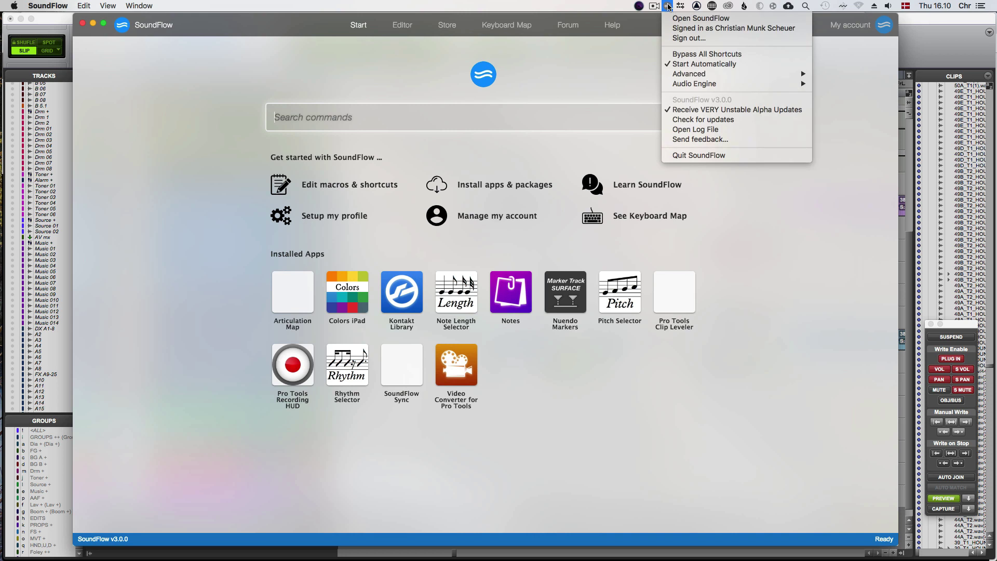
{"action": "left_click", "coordinate": [670, 19]}
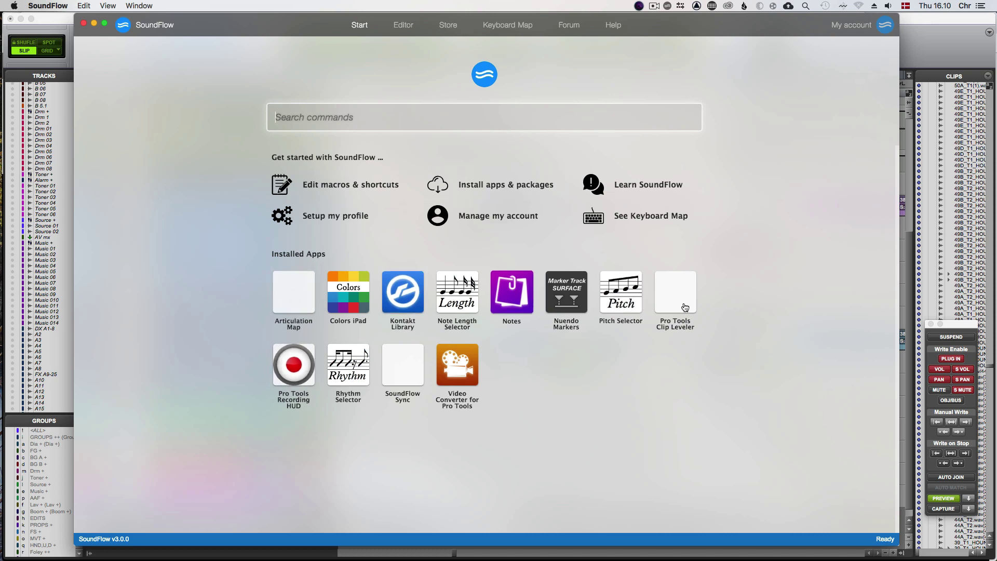
Open the command editor and browse the package list down to the Pro Tools packages.
{"action": "left_click", "coordinate": [403, 26]}
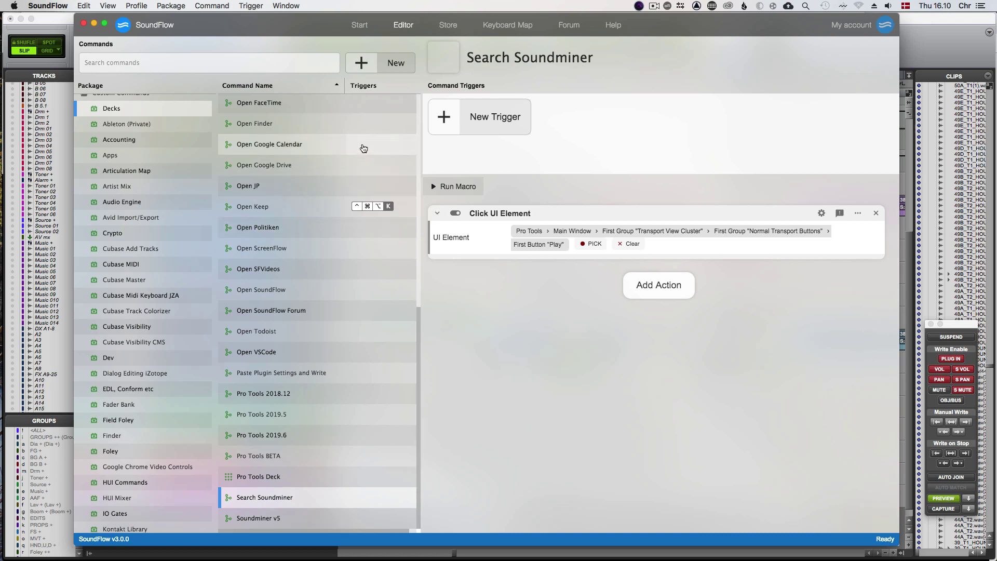
{"action": "scroll", "coordinate": [173, 220], "scroll_direction": "down", "scroll_amount": 10}
{"action": "scroll", "coordinate": [174, 220], "scroll_direction": "down", "scroll_amount": 15}
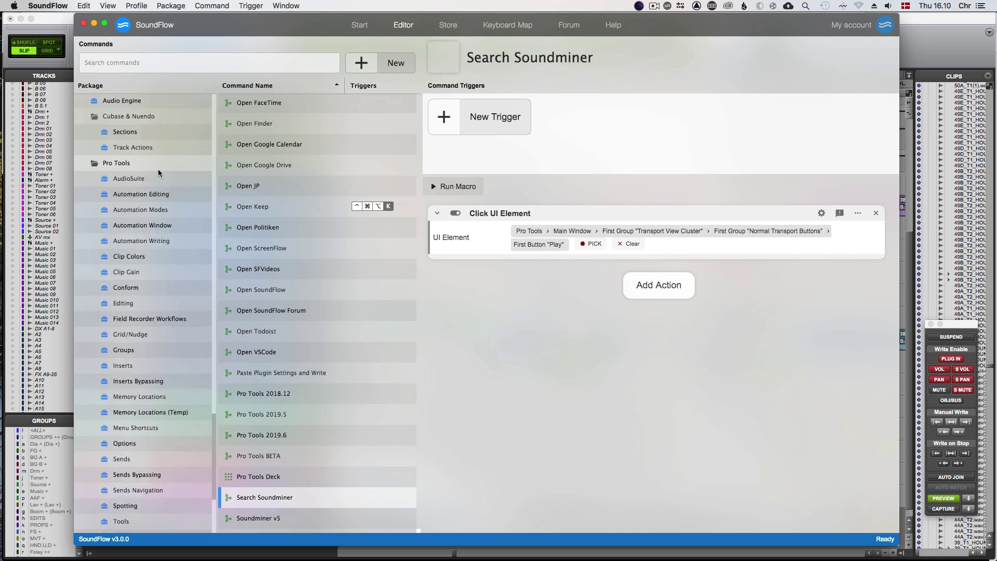
{"action": "scroll", "coordinate": [160, 169], "scroll_direction": "down", "scroll_amount": 3}
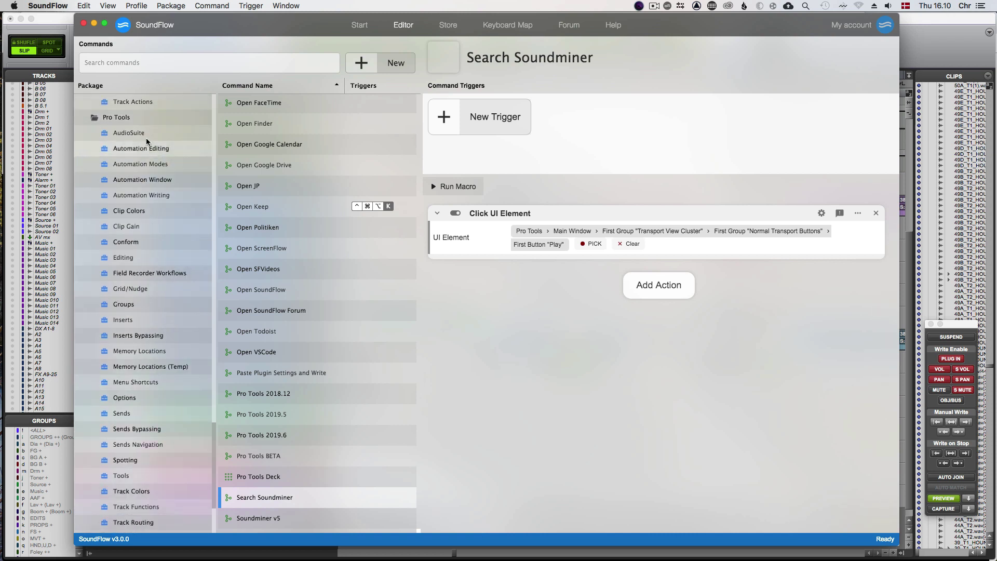
{"action": "scroll", "coordinate": [139, 351], "scroll_direction": "down", "scroll_amount": 1}
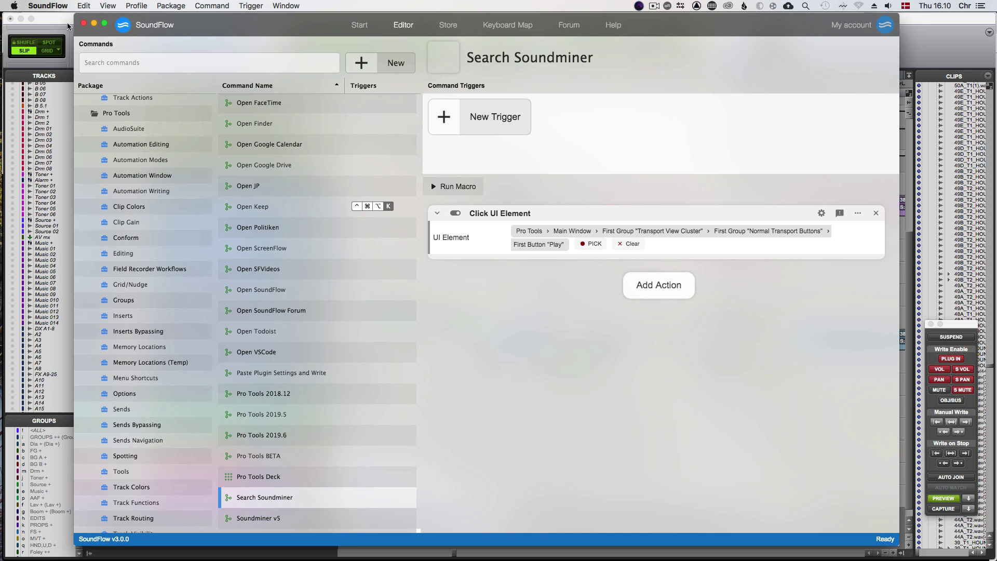
Switch to Pro Tools, place the edit cursor on the Boom 3 track at 01:27:10:22 and open its EQuilibrium insert.
{"action": "key", "text": "super+Tab"}
{"action": "left_click", "coordinate": [457, 336]}
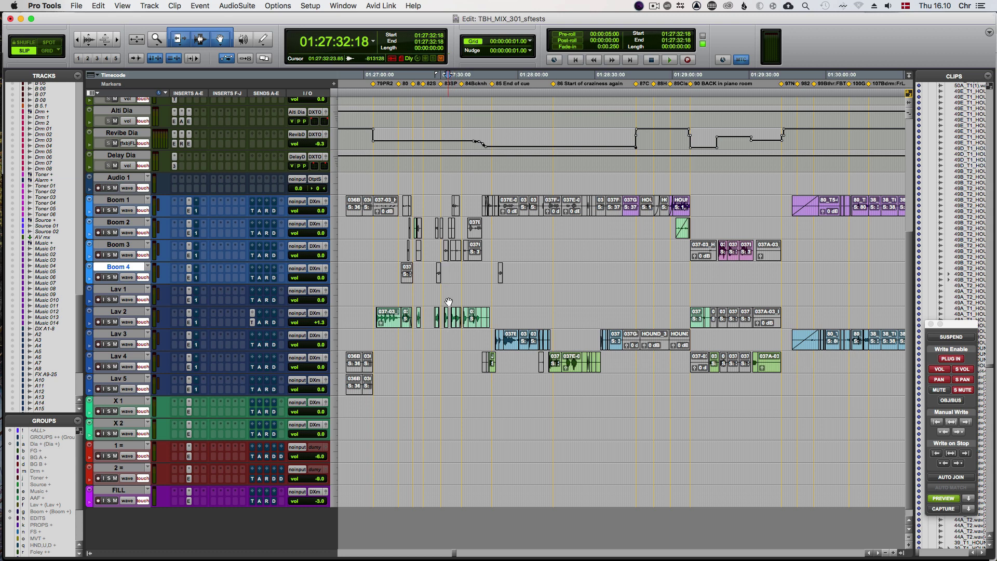
{"action": "key", "text": "p"}
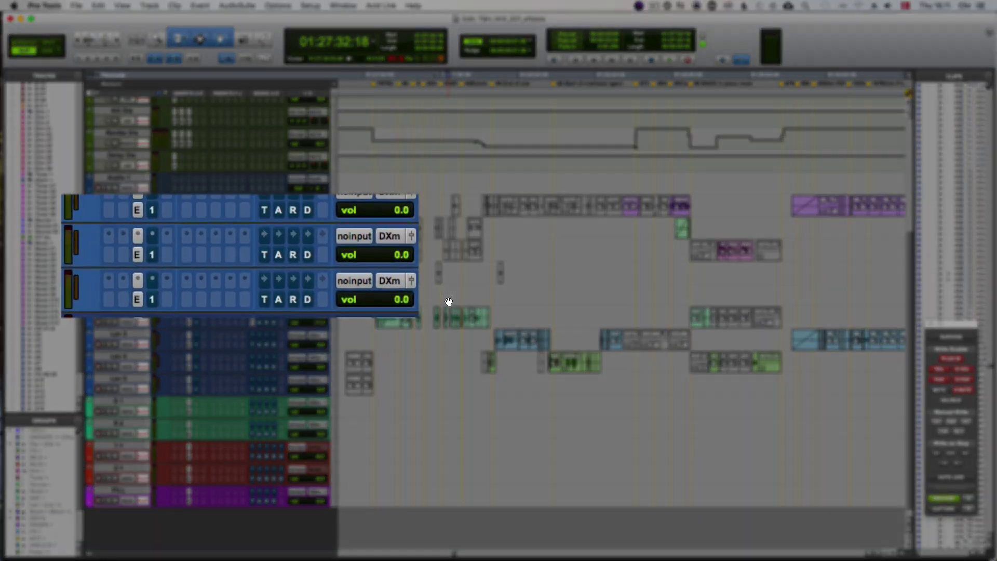
{"action": "left_click", "coordinate": [136, 254]}
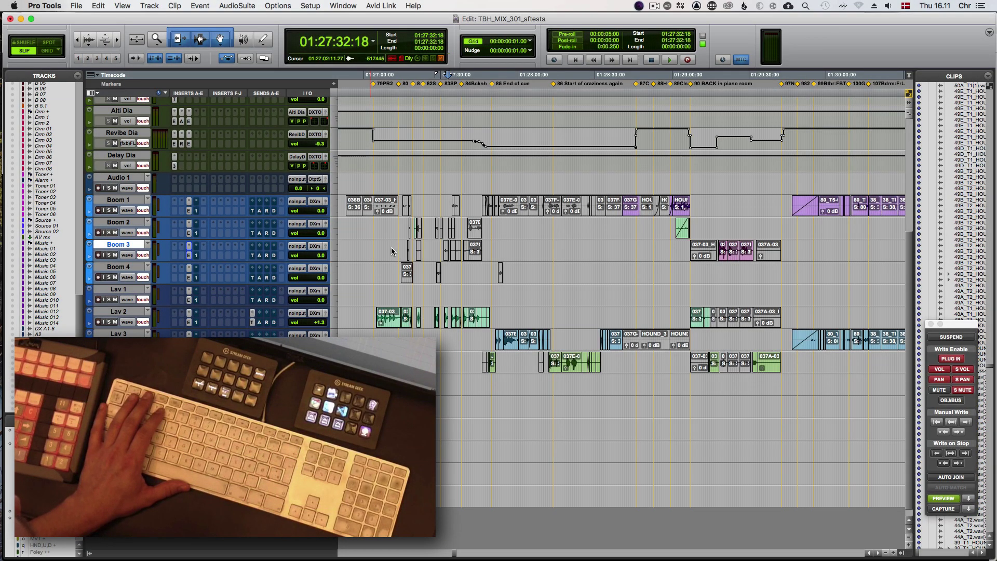
{"action": "left_click", "coordinate": [391, 251]}
{"action": "left_click", "coordinate": [189, 256]}
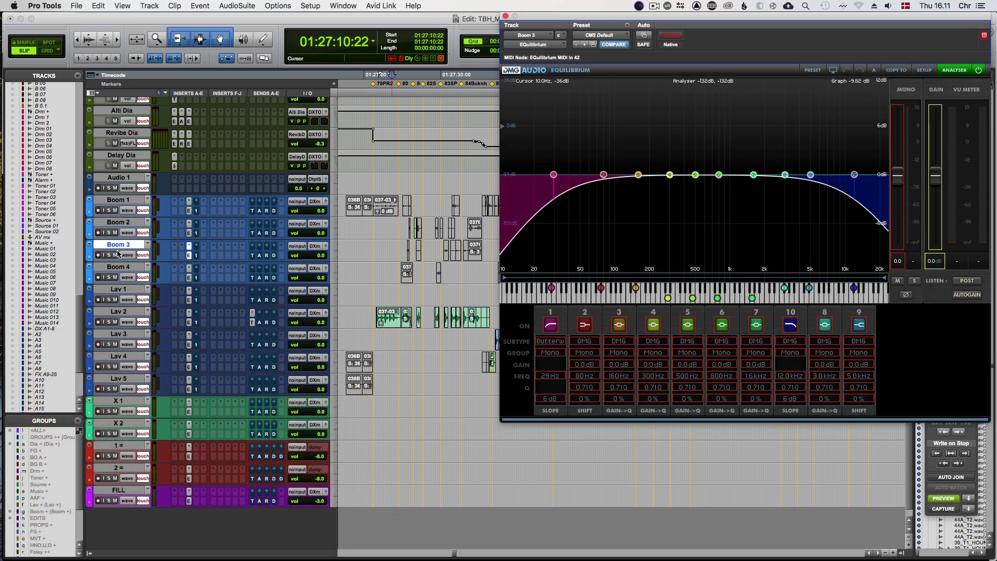
Move the track selection down to Lav 2, view its EQuilibrium insert and close the plug-in window.
{"action": "key", "text": "semicolon"}
{"action": "key", "text": "semicolon"}
{"action": "key", "text": "semicolon"}
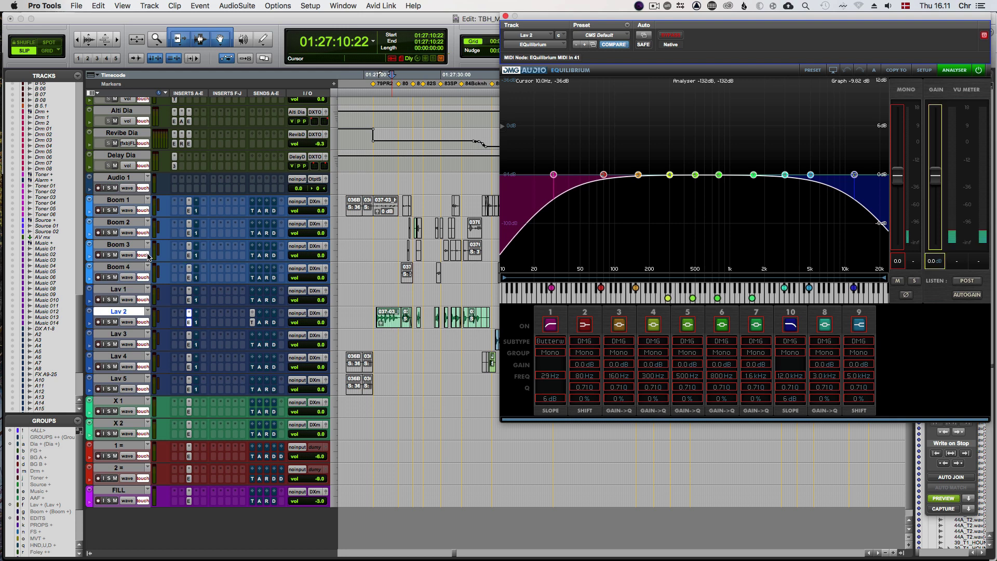
{"action": "key", "text": "super+w"}
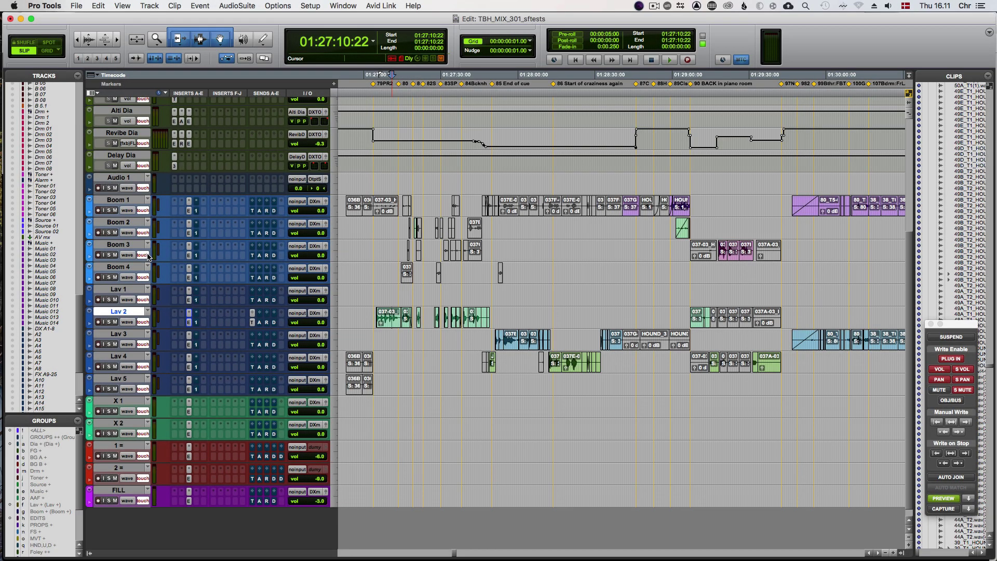
Place the edit cursor on the Lav 2 track at 01:27:07:17 and open its EQuilibrium insert.
{"action": "left_click", "coordinate": [383, 291]}
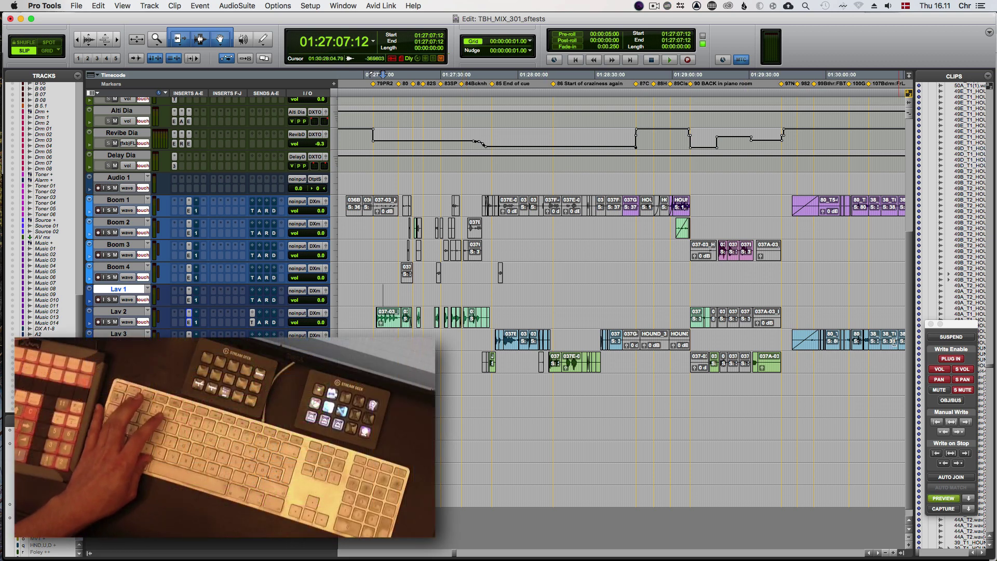
{"action": "left_click", "coordinate": [383, 317]}
{"action": "key", "text": "ctrl+alt+1"}
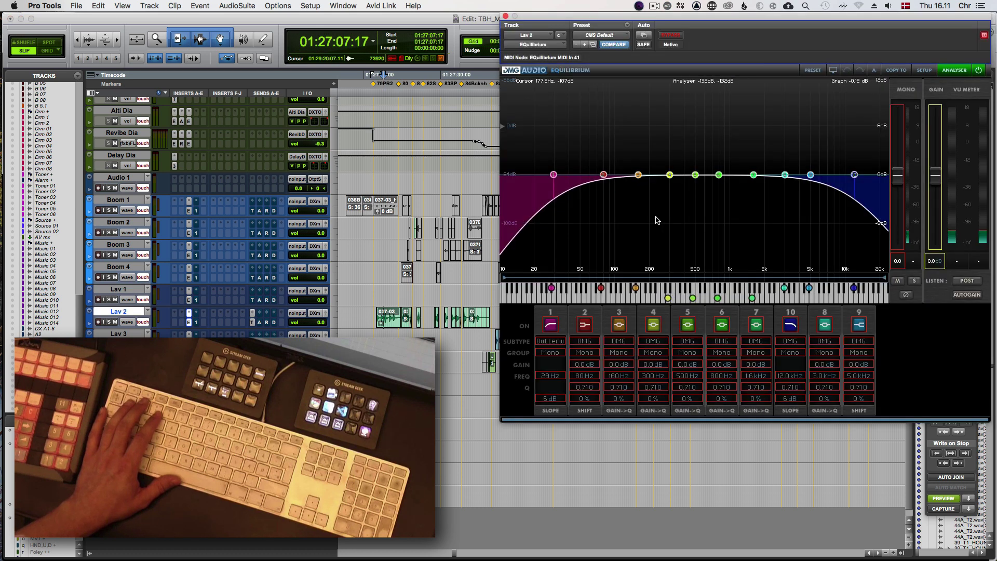
Preview a 2.6 dB cut at 599 Hz on Lav 2's EQ and write it to the selection from 01:27:04:22 to 01:27:18:19.
{"action": "key", "text": "super+z"}
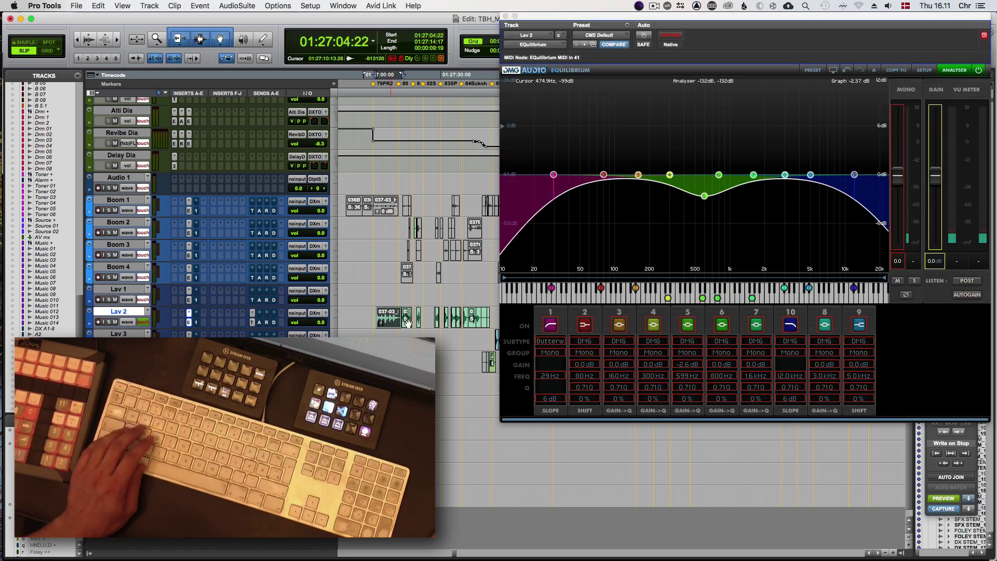
{"action": "key", "text": "super+alt+slash"}
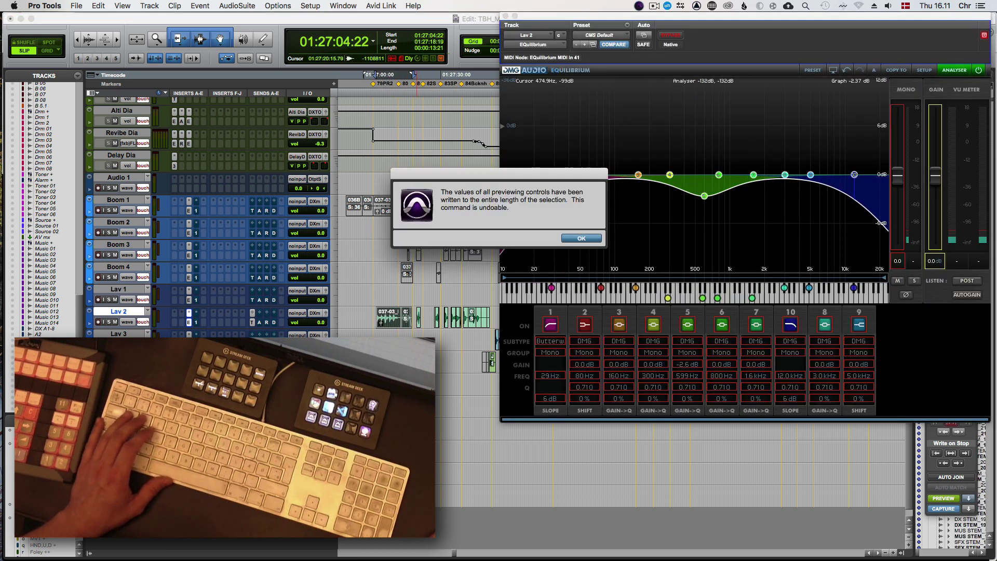
{"action": "key", "text": "super+w"}
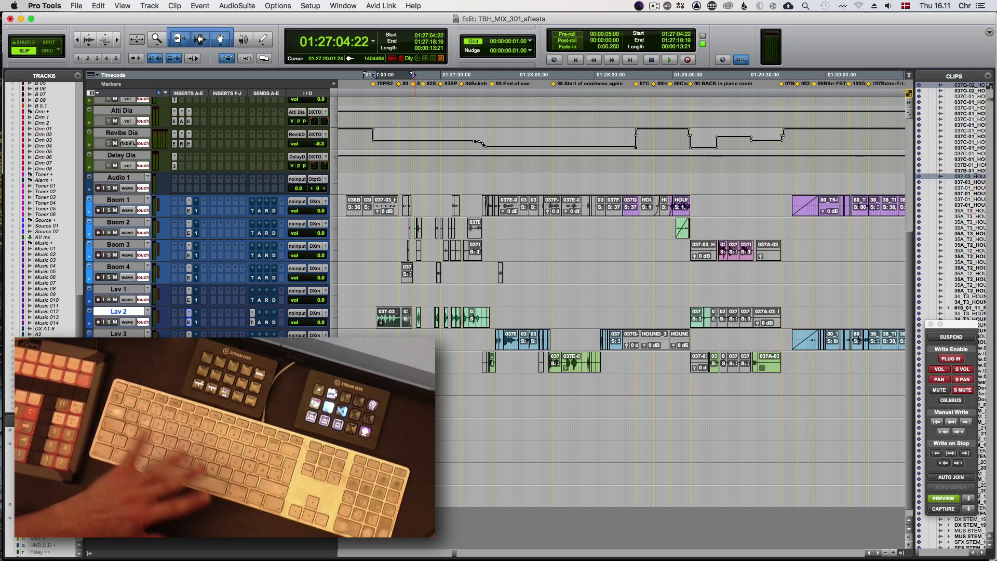
{"action": "left_click", "coordinate": [398, 335]}
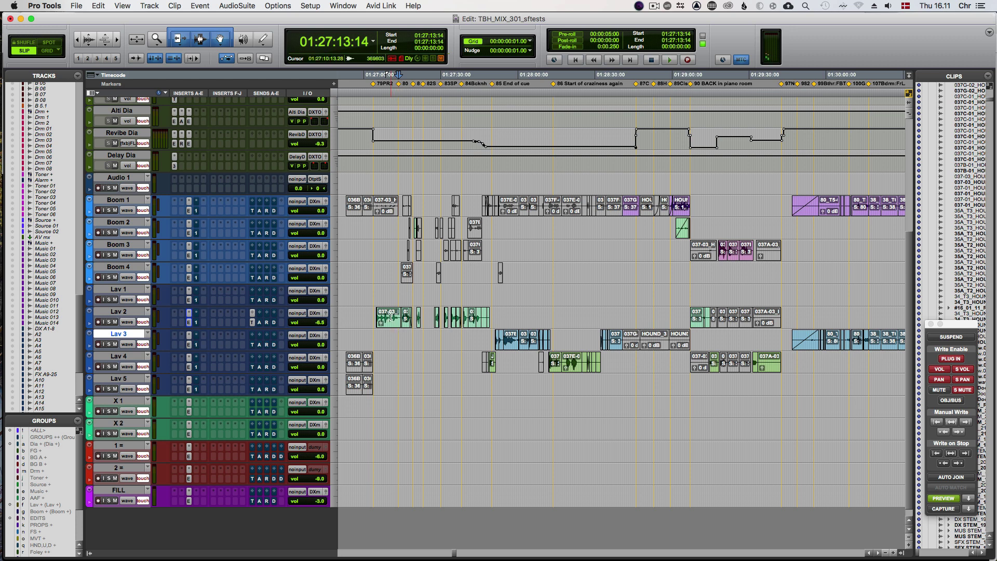
Open the EQuilibrium insert on Lav 2, show its Band 5 Gain automation in the track lane and place the cursor at 01:27:15:04.
{"action": "left_click", "coordinate": [390, 314]}
{"action": "key", "text": "F1"}
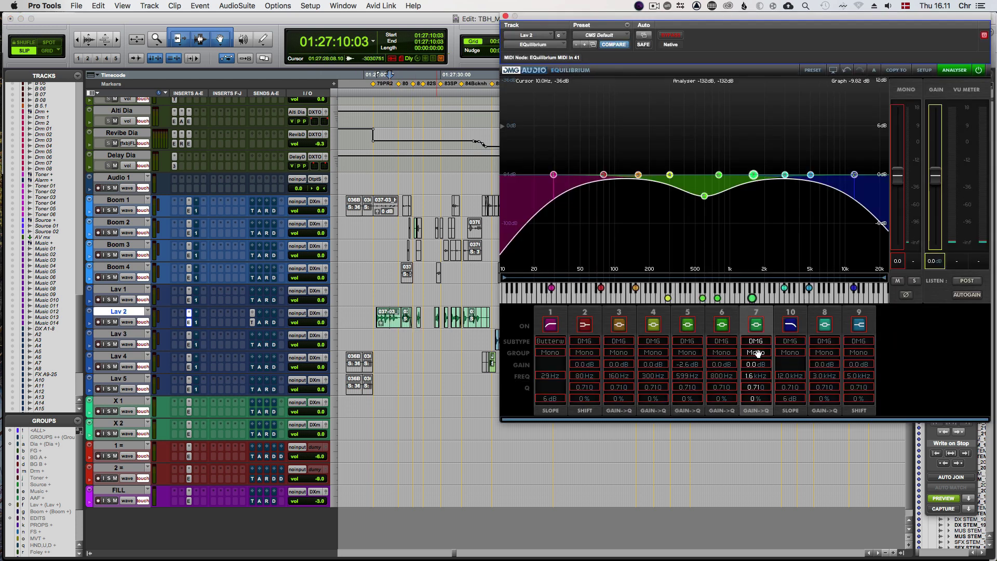
{"action": "left_click", "coordinate": [687, 363], "text": "ctrl+super"}
{"action": "left_click", "coordinate": [404, 321]}
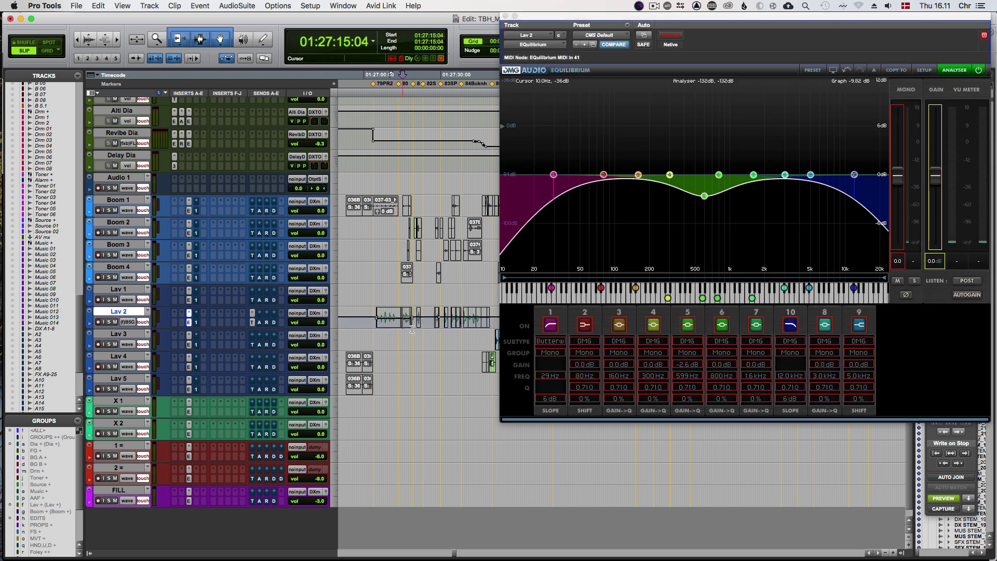
Enlarge the Lav 2 track to inspect its automation without the plug-in window, and return the track to its small height.
{"action": "key", "text": "ctrl+Up"}
{"action": "key", "text": "ctrl+Up"}
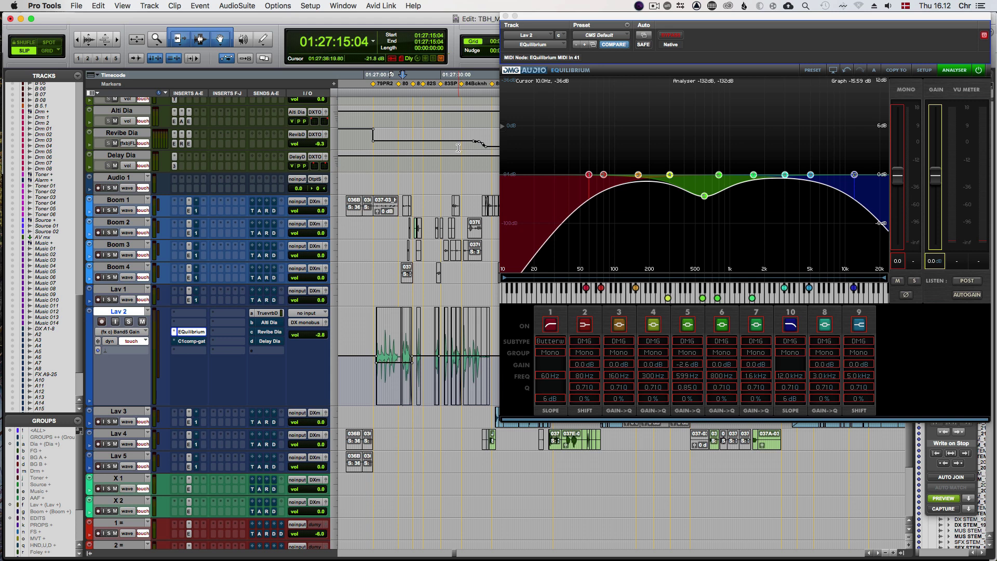
{"action": "left_click", "coordinate": [508, 16]}
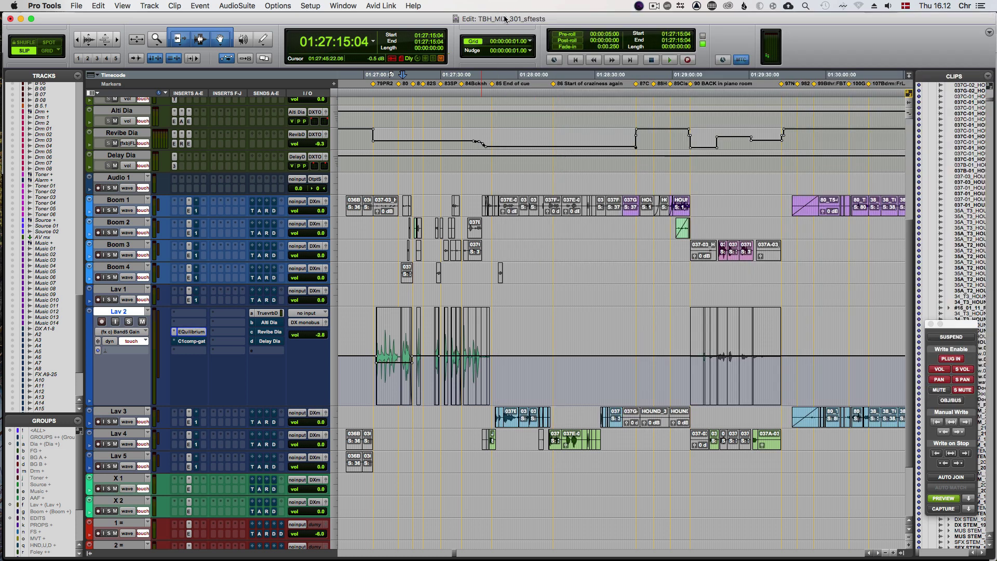
{"action": "key", "text": "ctrl+Down"}
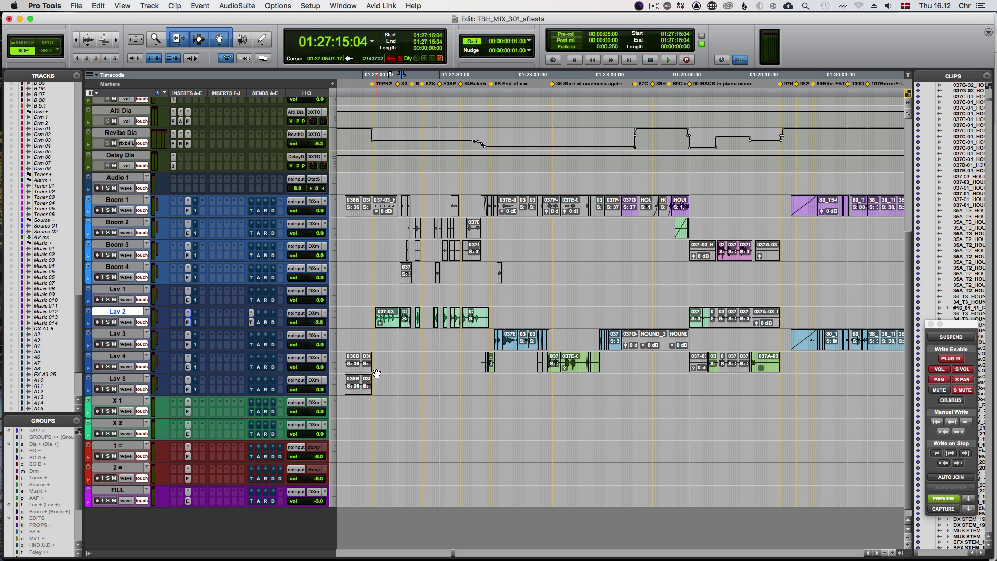
Place the edit cursor on Lav 2 at 01:27:09:13 and browse the plug-in search list, filtering by "alti" and "rever".
{"action": "left_click", "coordinate": [387, 318]}
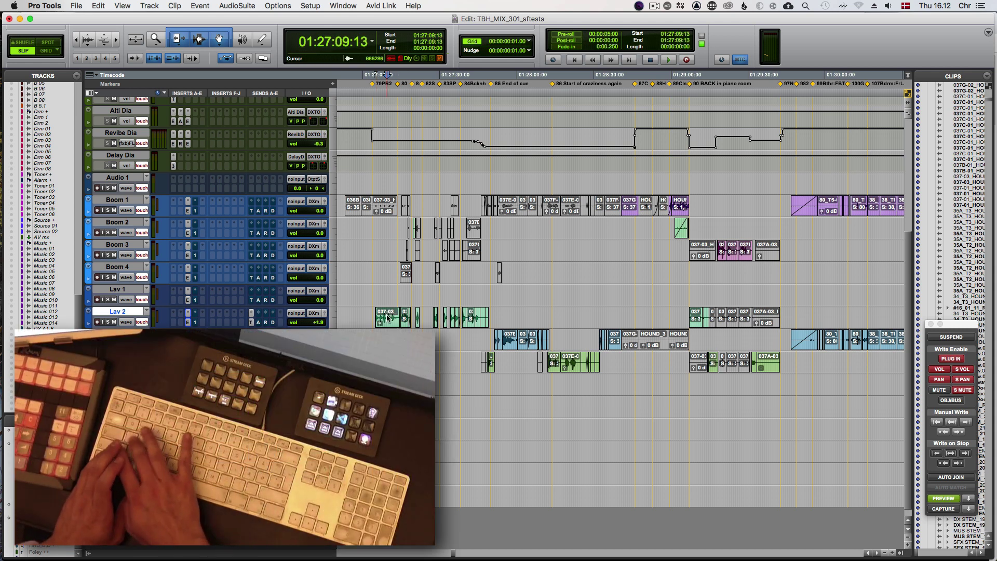
{"action": "key", "text": "ctrl+space"}
{"action": "type", "text": "alti"}
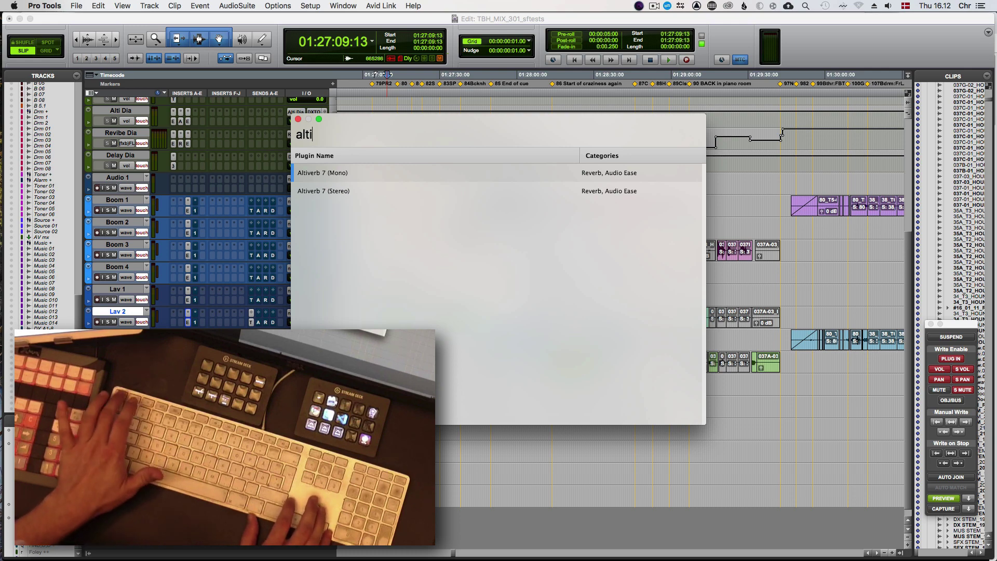
{"action": "key", "text": "Return"}
{"action": "key", "text": "ctrl+alt+super+e"}
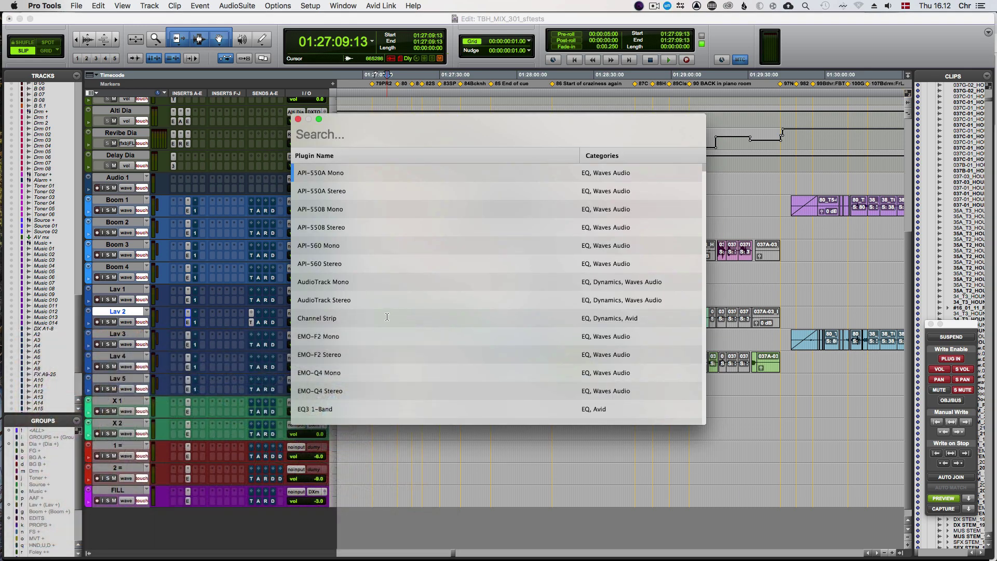
{"action": "scroll", "coordinate": [470, 277], "scroll_direction": "down", "scroll_amount": 20}
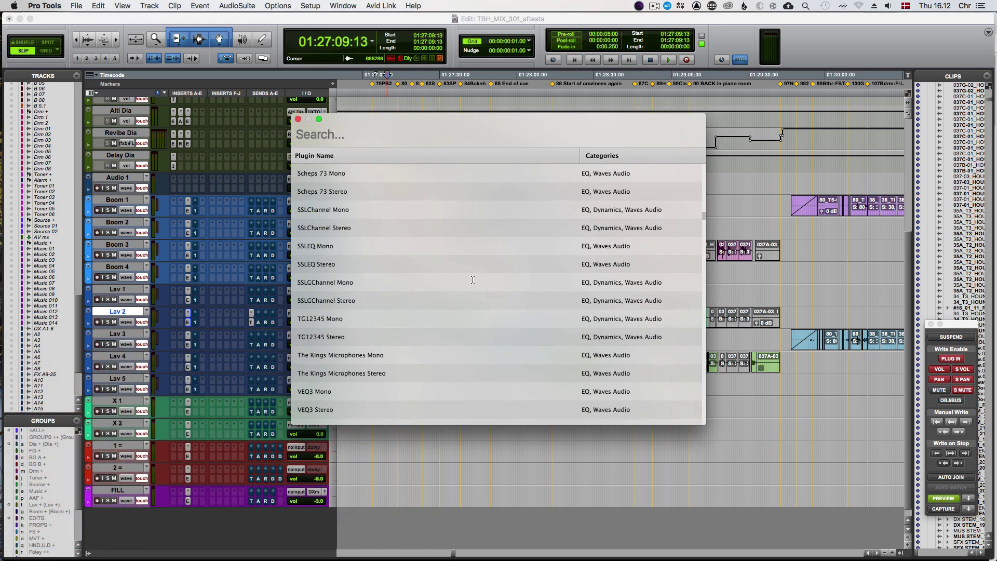
{"action": "type", "text": "rever"}
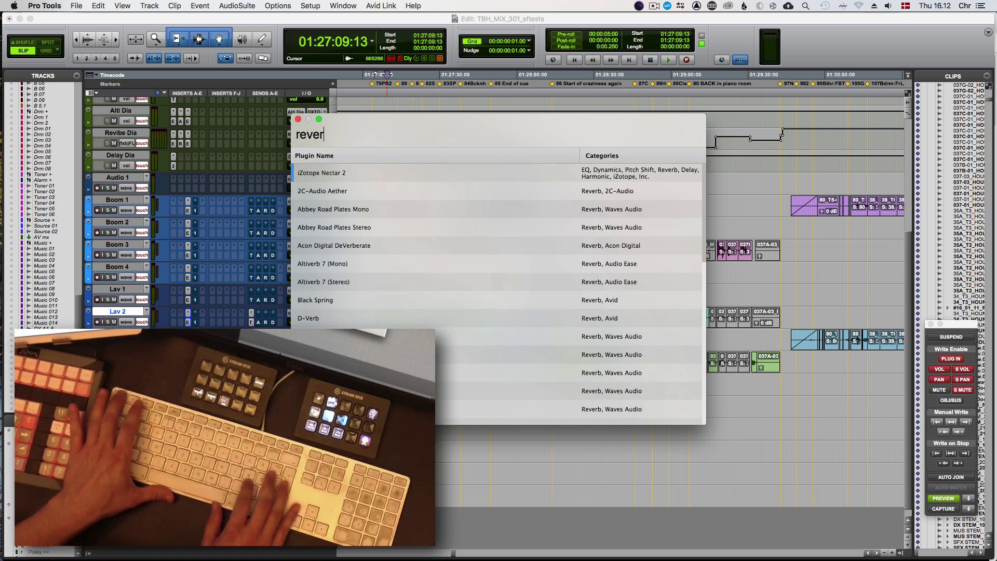
Search the plug-ins for "alti" and open Altiverb 7 (Stereo) as an AudioSuite plug-in.
{"action": "key", "text": "super+a"}
{"action": "type", "text": "alti"}
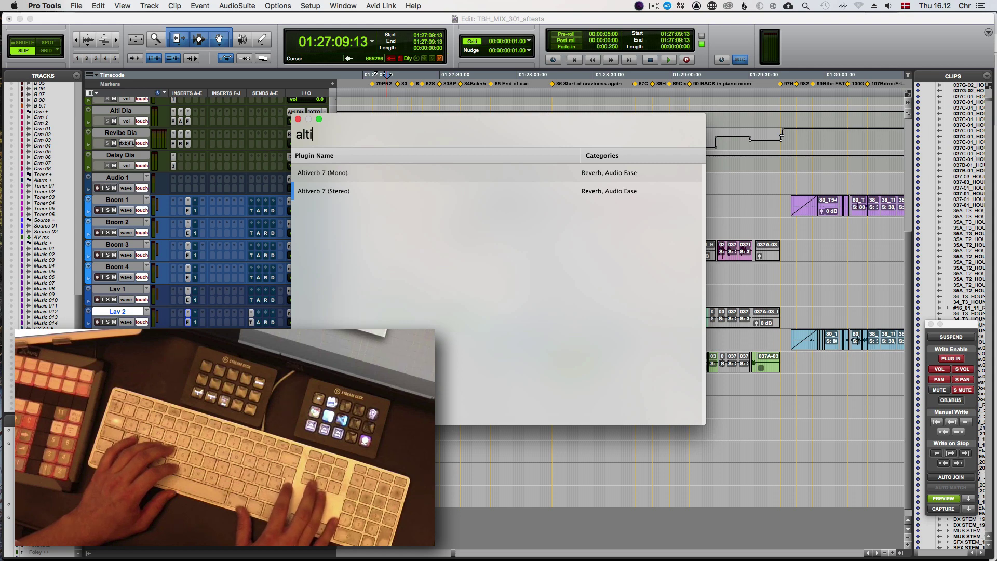
{"action": "key", "text": "Return"}
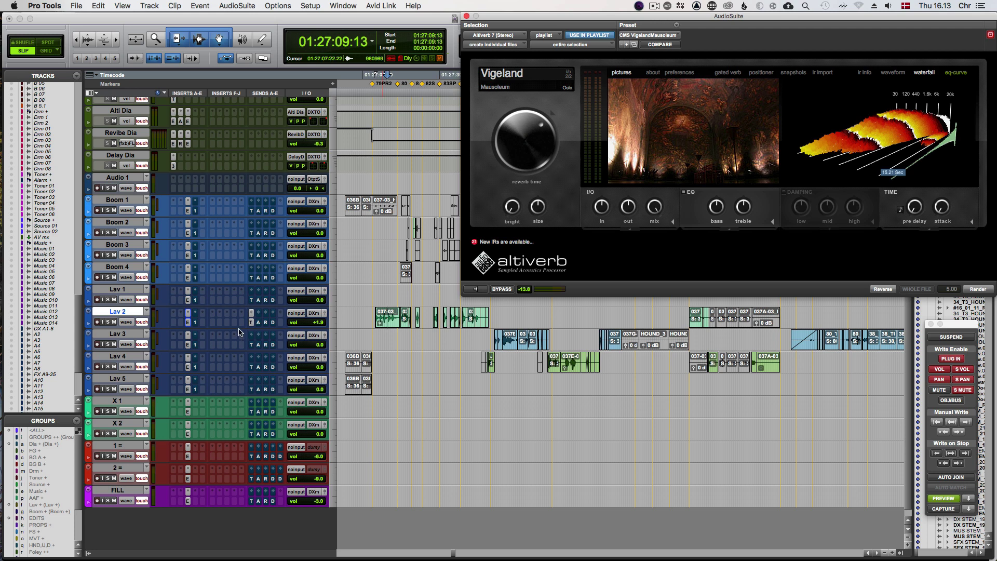
View the insert choices for the Lav 2 track and the AudioSuite plug-in categories without choosing anything.
{"action": "left_click", "coordinate": [182, 324]}
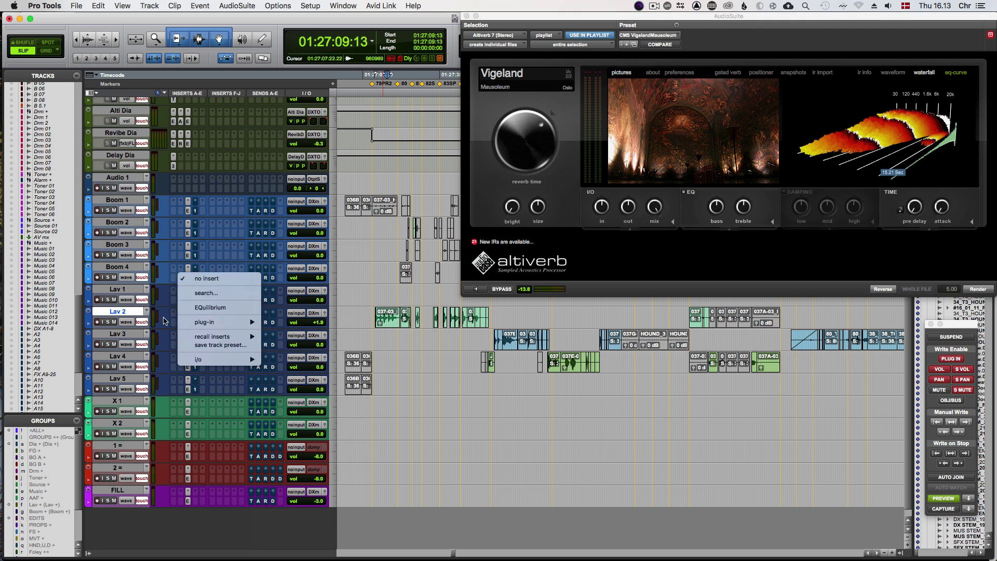
{"action": "left_click", "coordinate": [139, 314]}
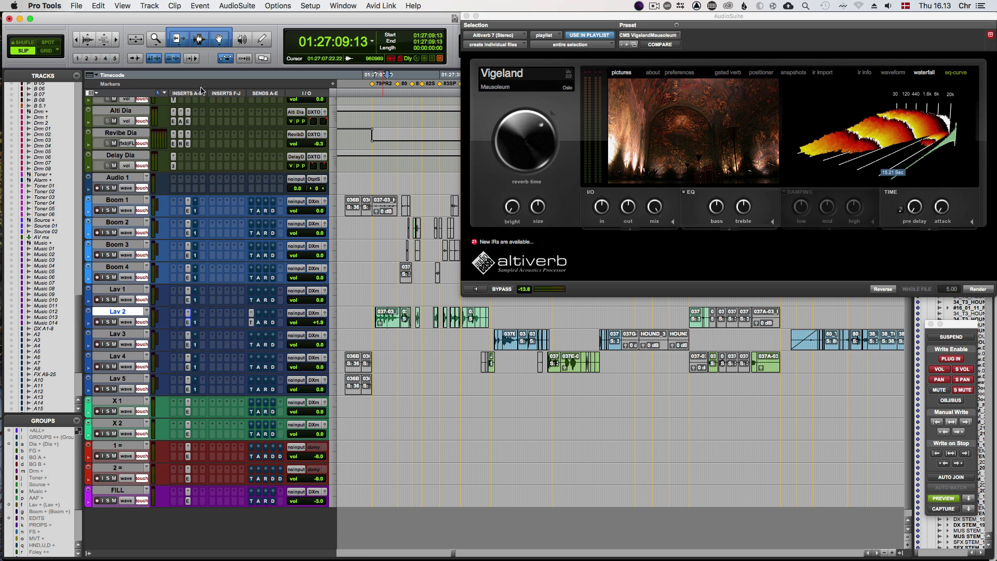
{"action": "left_click", "coordinate": [237, 6]}
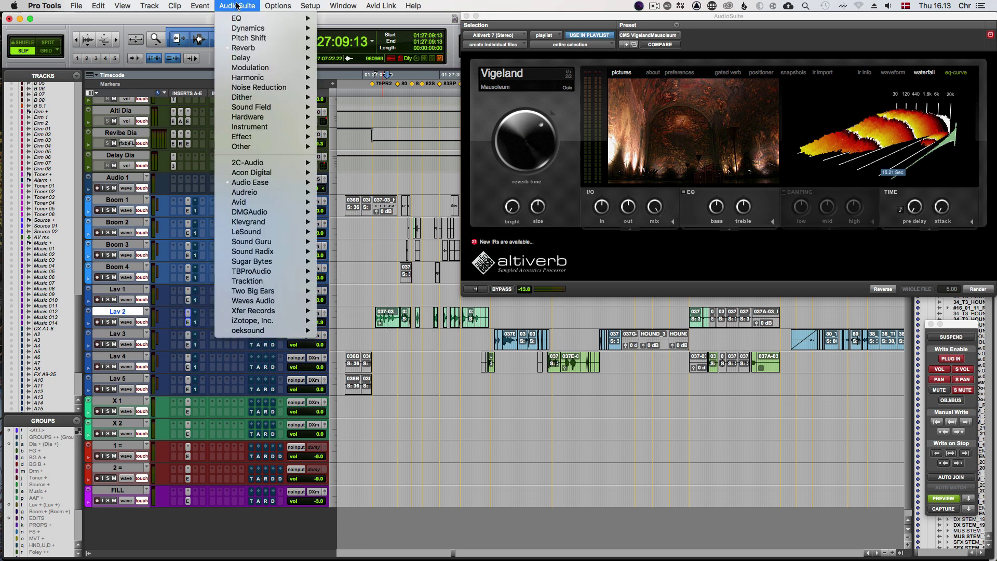
{"action": "left_click", "coordinate": [237, 5]}
Search Altiverb's presets for "notre" and load the CMS Notre Dame preset.
{"action": "left_click_drag", "start_coordinate": [521, 20], "coordinate": [498, 19]}
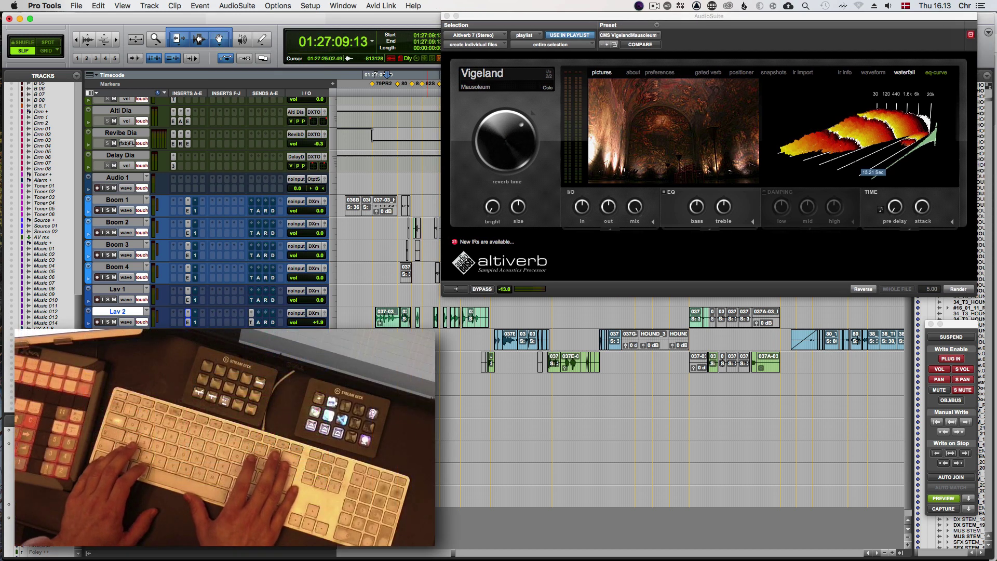
{"action": "key", "text": "super+f"}
{"action": "type", "text": "notre"}
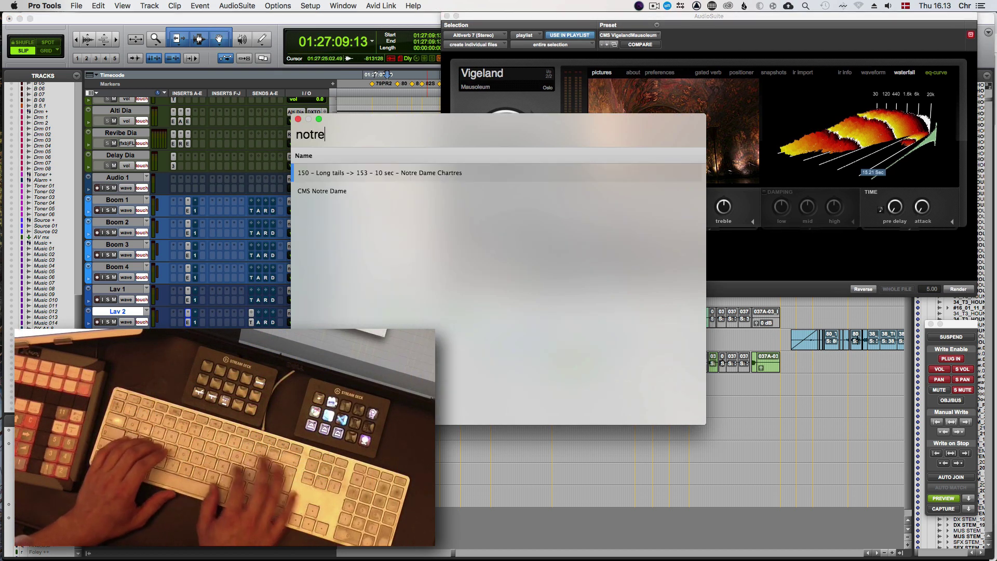
{"action": "key", "text": "Down"}
{"action": "key", "text": "Return"}
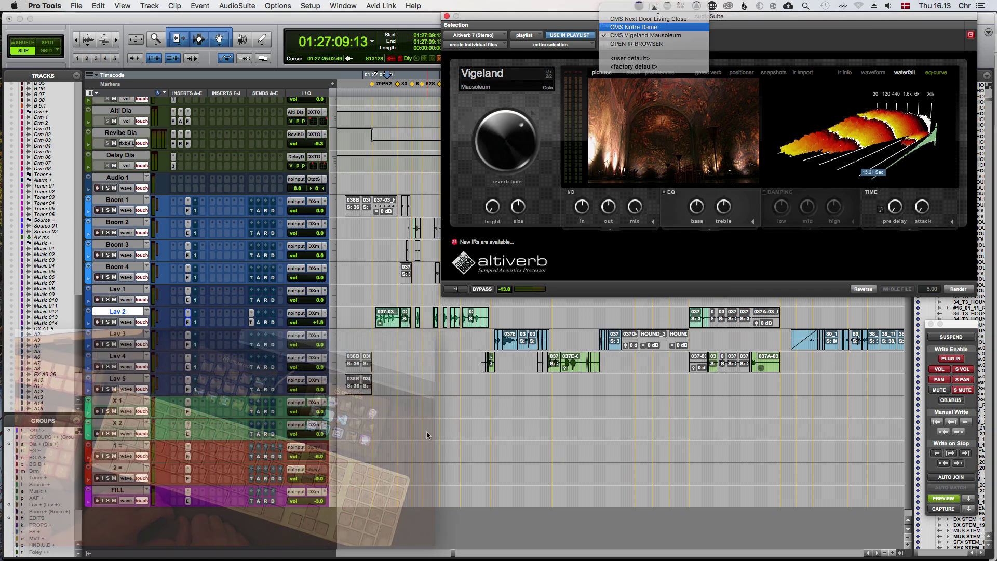
{"action": "key", "text": "Return"}
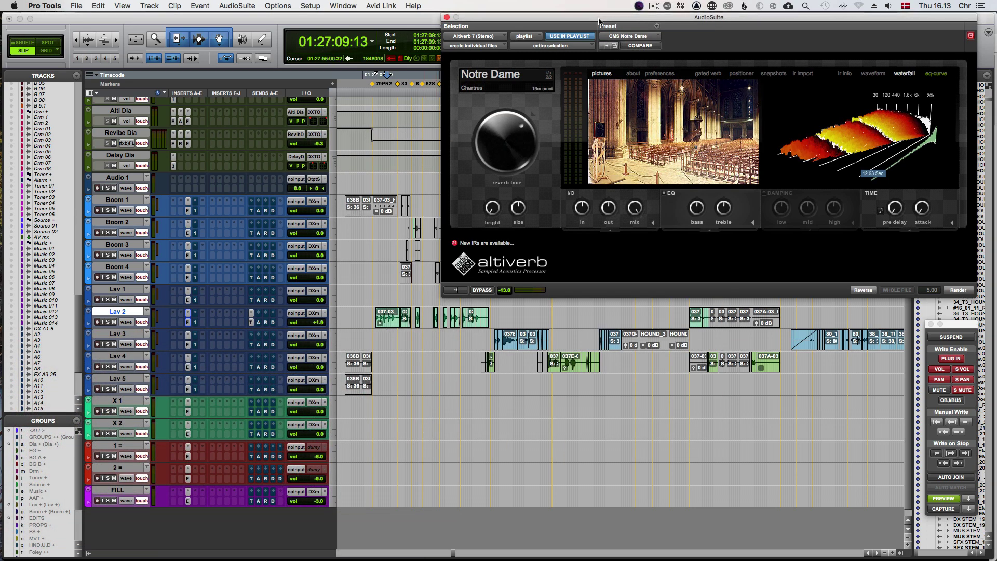
Render Altiverb on Lav 2 and Lav 3 from 01:27:04:22 to 01:27:18:19 and close the AudioSuite window.
{"action": "left_click_drag", "start_coordinate": [599, 20], "coordinate": [598, 27]}
{"action": "left_click", "coordinate": [401, 325]}
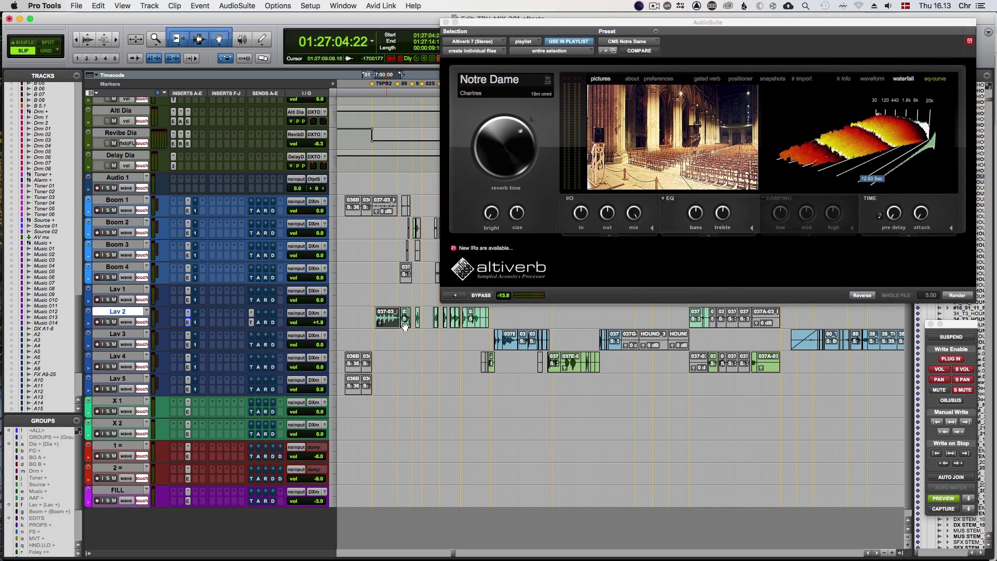
{"action": "left_click", "coordinate": [405, 326], "text": "shift"}
{"action": "key", "text": "shift+semicolon"}
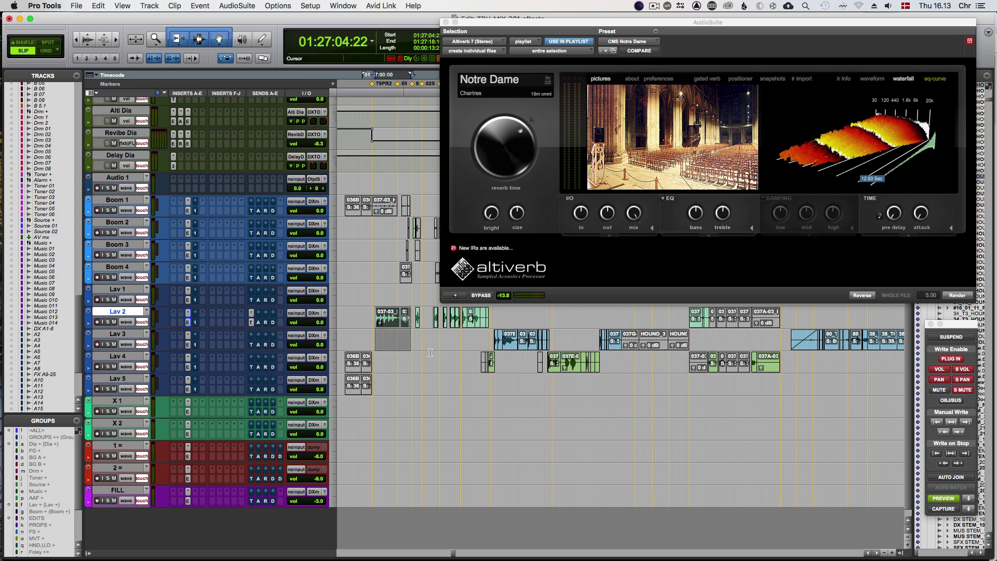
{"action": "key", "text": "Return"}
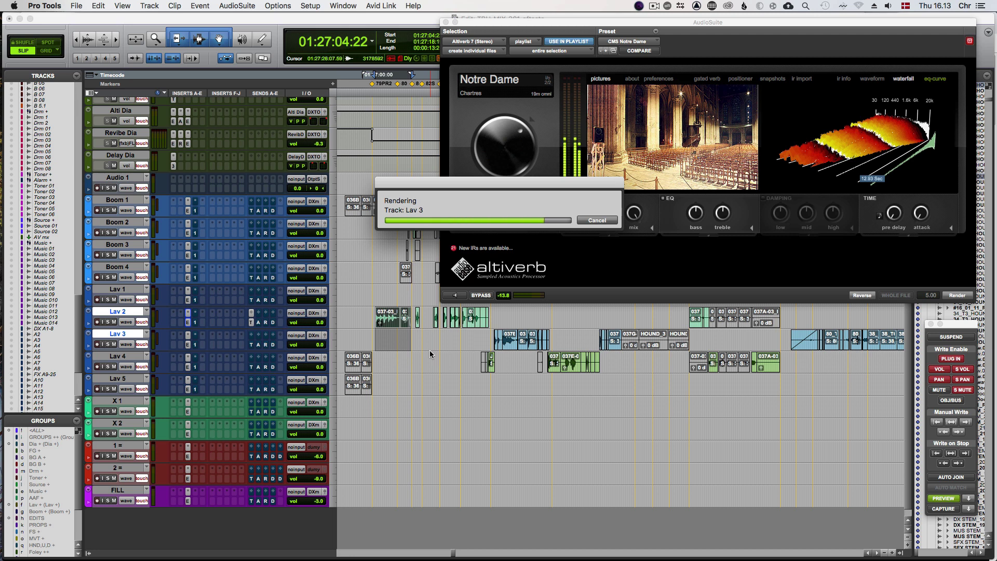
{"action": "key", "text": "super+w"}
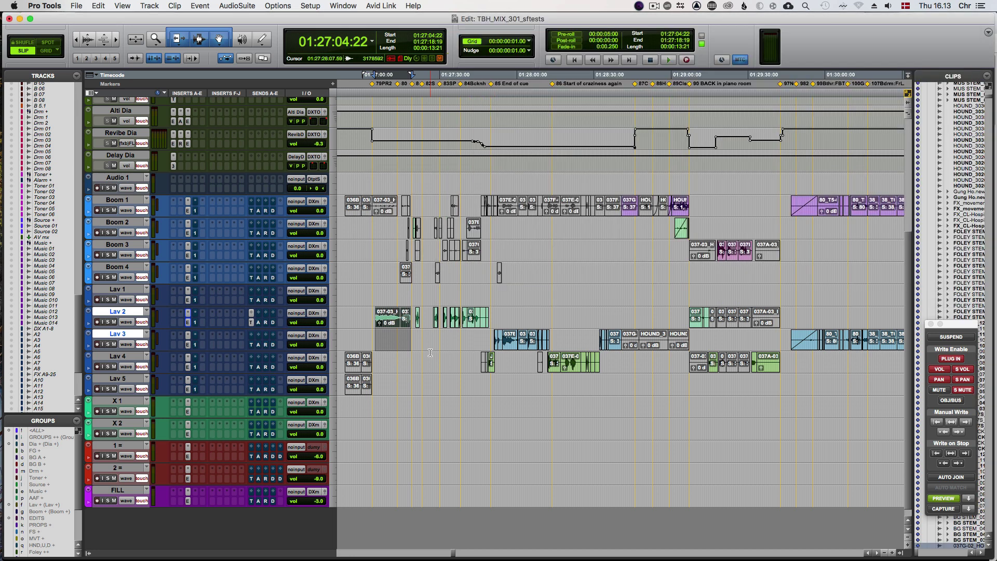
Inspect the rendered audio up close and select the two Lav 2 clips from 01:27:04:22 to 01:27:18:19.
{"action": "left_click", "coordinate": [388, 340]}
{"action": "key", "text": "super+bracketright"}
{"action": "key", "text": "super+bracketright"}
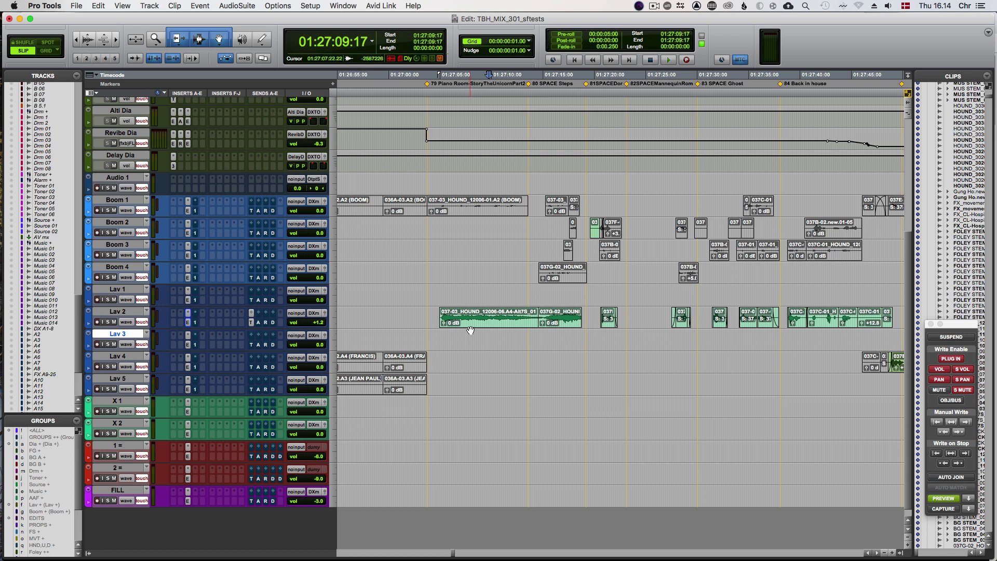
{"action": "left_click", "coordinate": [473, 328]}
{"action": "left_click", "coordinate": [562, 323], "text": "shift"}
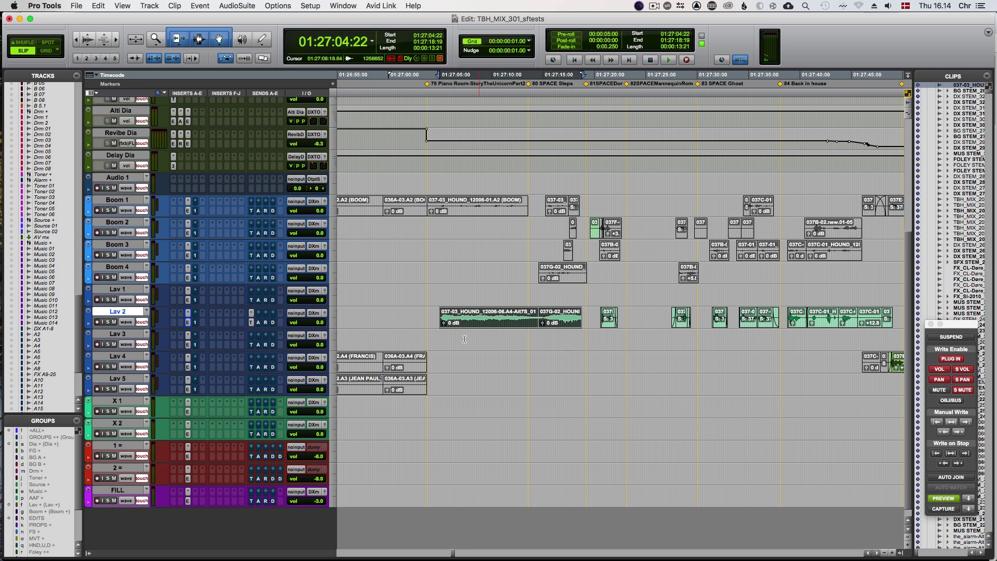
Place the edit cursor on Lav 3 at 01:26:52:13, view the whole session's markers and show the Memory Locations list.
{"action": "scroll", "coordinate": [464, 339], "scroll_direction": "right", "scroll_amount": 5}
{"action": "left_click", "coordinate": [394, 334]}
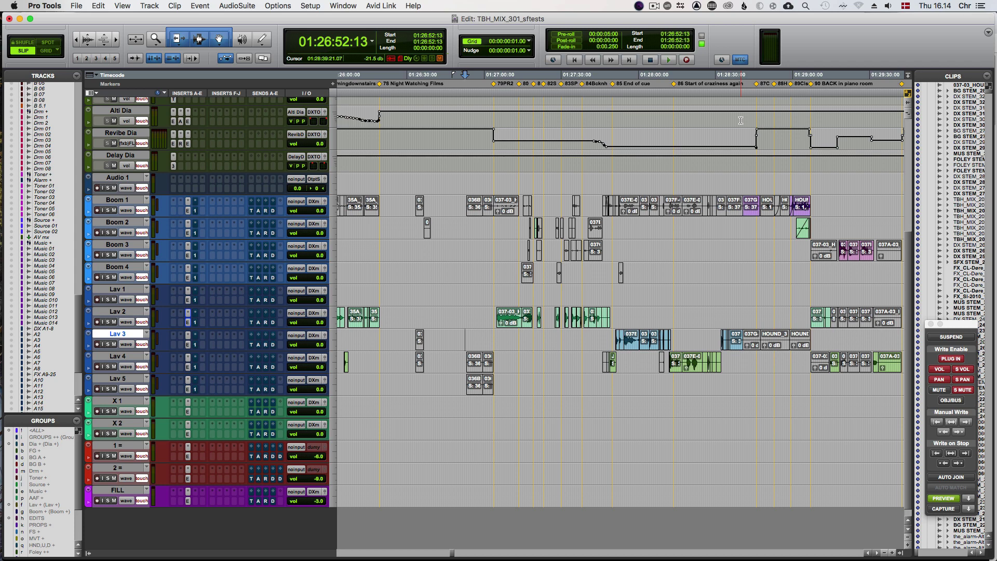
{"action": "key", "text": "super+bracketleft"}
{"action": "key", "text": "super+bracketleft"}
{"action": "key", "text": "super+bracketleft"}
{"action": "key", "text": "super+bracketleft"}
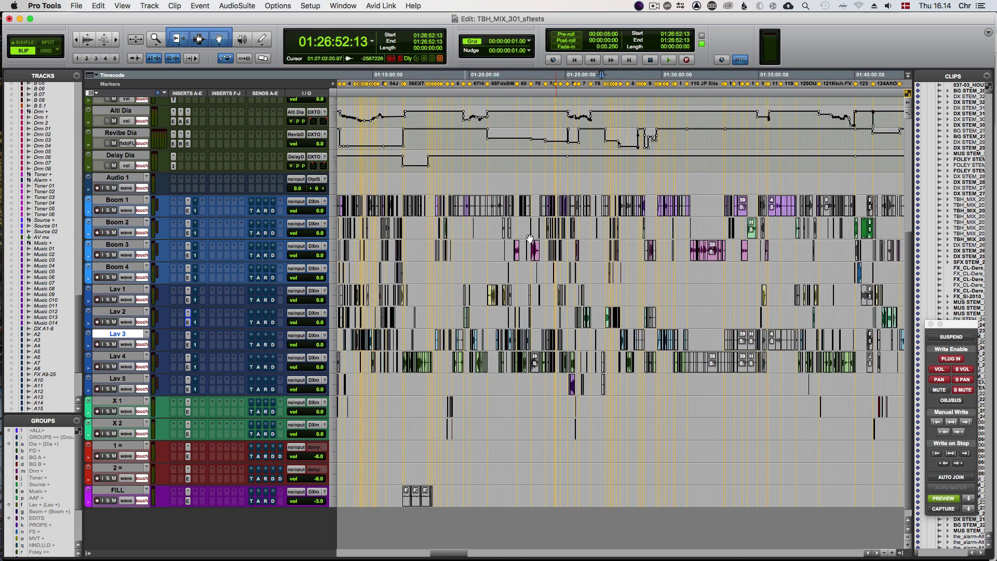
{"action": "key", "text": "super+bracketleft"}
{"action": "scroll", "coordinate": [676, 265], "scroll_direction": "right", "scroll_amount": 5}
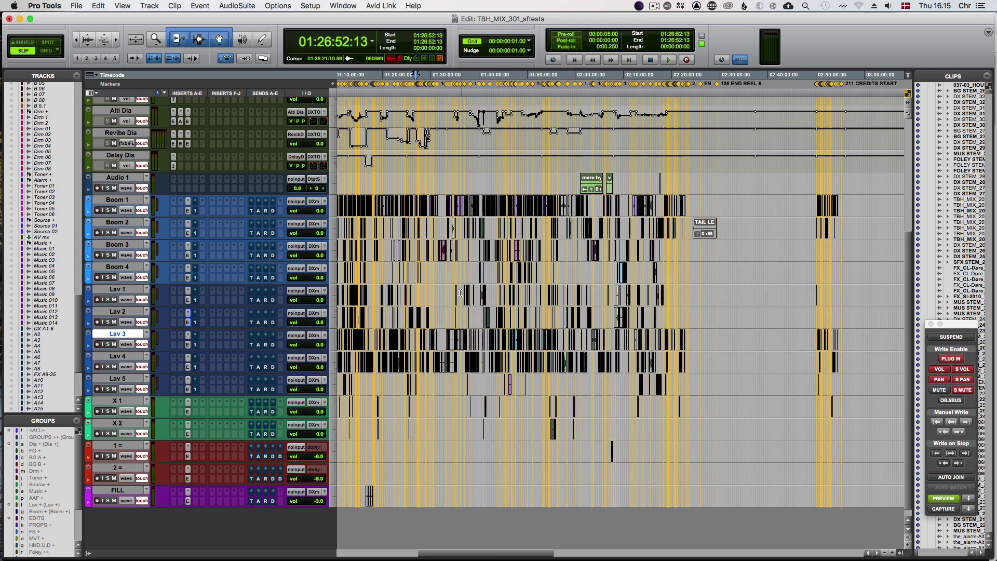
{"action": "scroll", "coordinate": [676, 265], "scroll_direction": "left", "scroll_amount": 2}
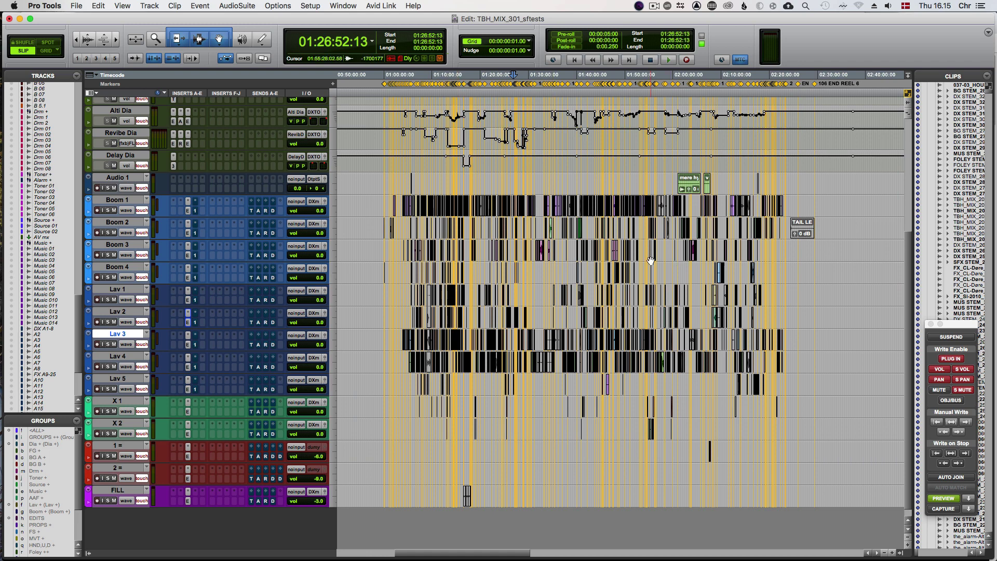
{"action": "key", "text": "super+5"}
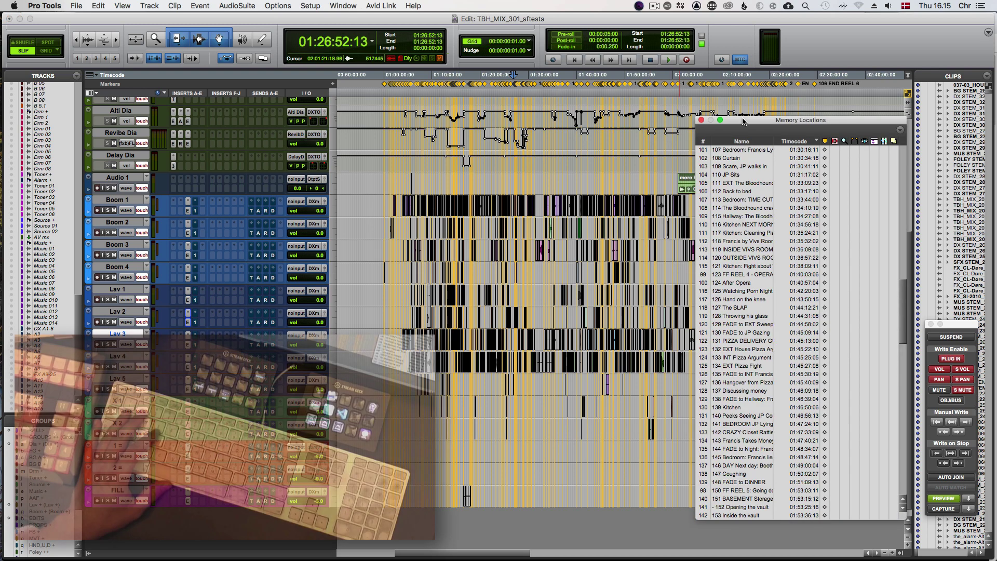
Place the edit cursor on Boom 4, search the markers for "bedroom" and jump to memory location 132, the 141 BEDROOM marker.
{"action": "left_click", "coordinate": [532, 272]}
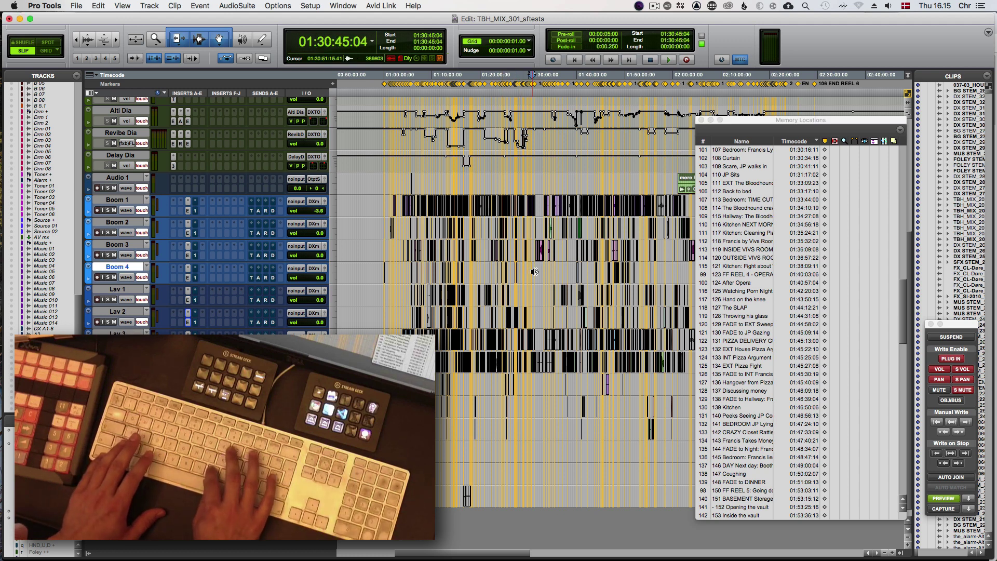
{"action": "key", "text": "ctrl+m"}
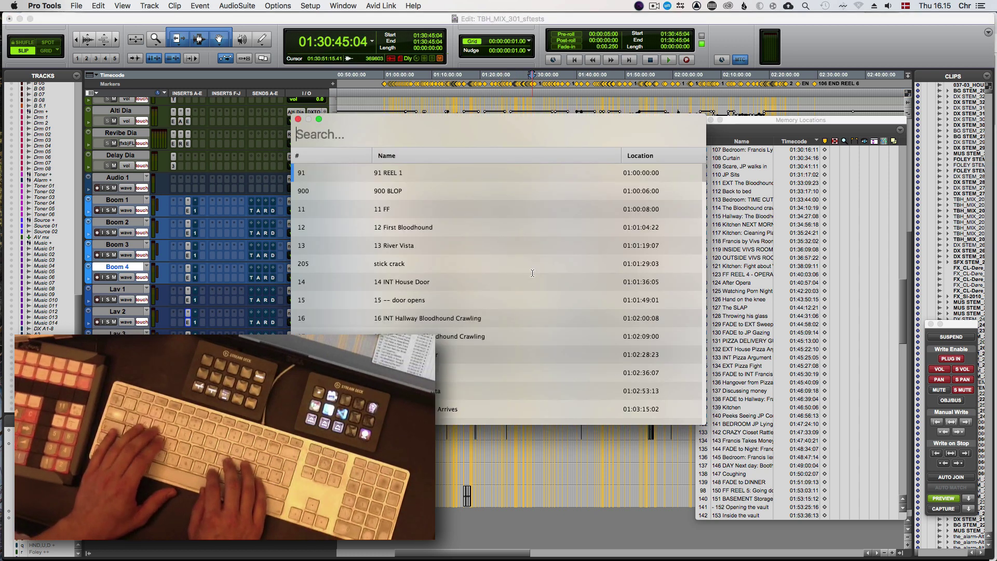
{"action": "type", "text": "bedroom"}
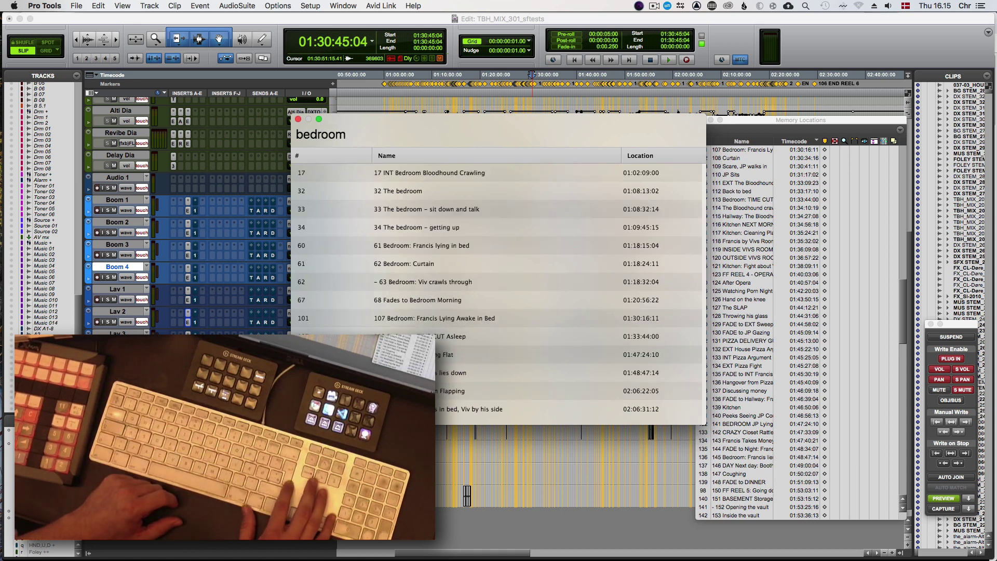
{"action": "key", "text": "Escape"}
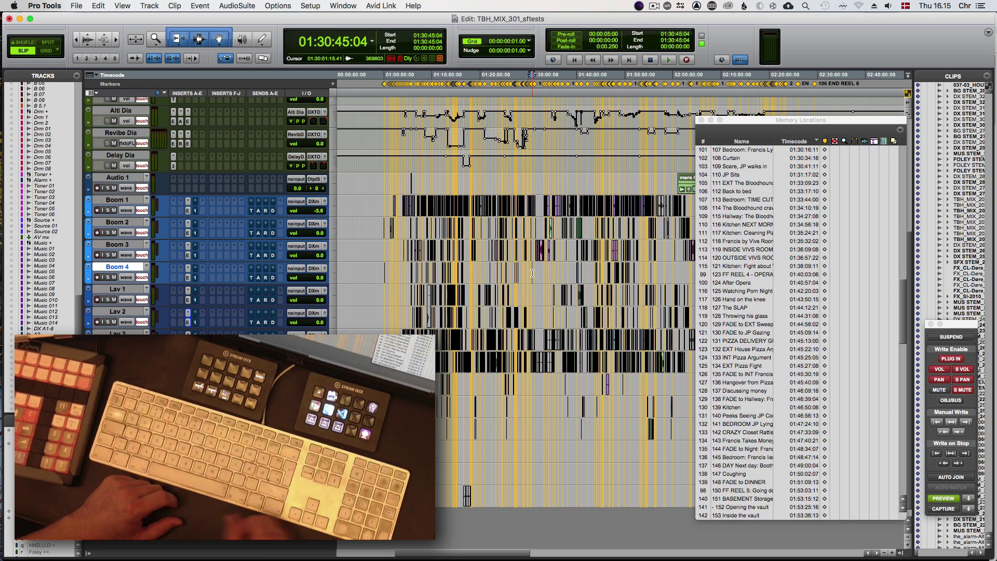
{"action": "key", "text": "period"}
{"action": "key", "text": "1"}
{"action": "key", "text": "3"}
{"action": "key", "text": "2"}
{"action": "key", "text": "period"}
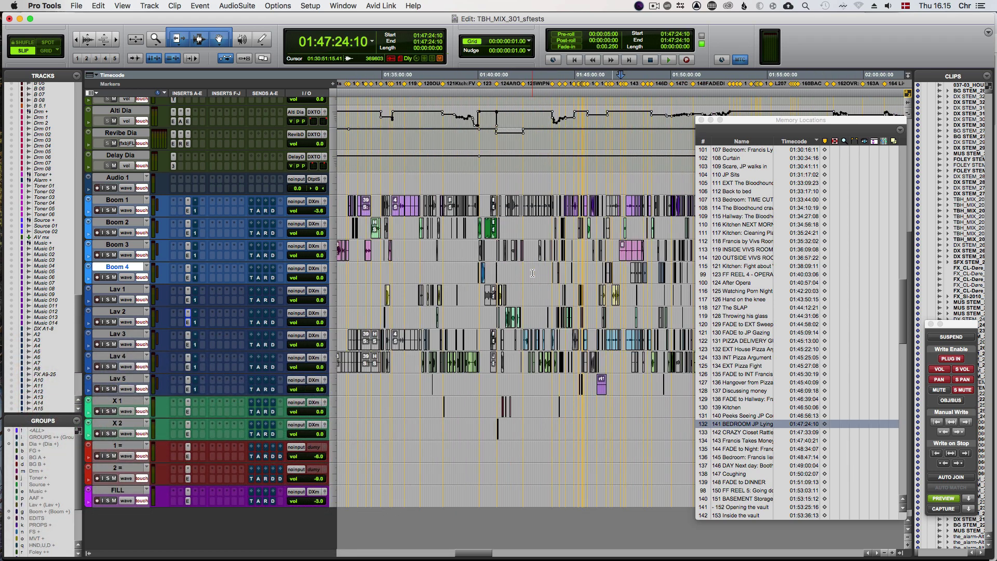
Zoom in on the clips around the 141 BEDROOM marker and recall memory location 132.
{"action": "key", "text": "t"}
{"action": "key", "text": "t"}
{"action": "key", "text": "t"}
{"action": "key", "text": "t"}
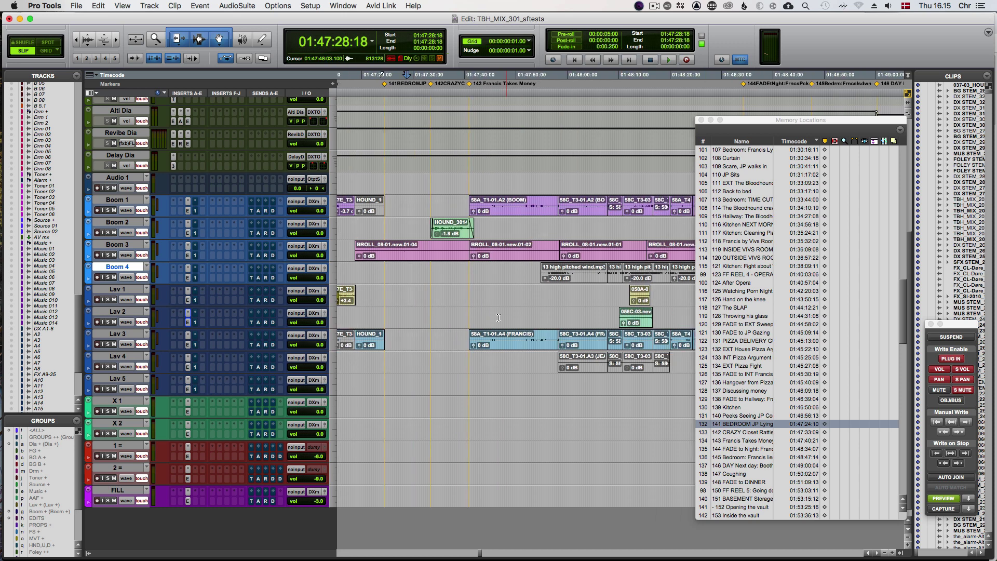
{"action": "key", "text": "period"}
{"action": "key", "text": "1"}
{"action": "key", "text": "3"}
{"action": "key", "text": "2"}
{"action": "key", "text": "period"}
Jump the edit cursor to memory location 133 and on to memory location 134.
{"action": "key", "text": "period"}
{"action": "key", "text": "1"}
{"action": "key", "text": "3"}
{"action": "key", "text": "3"}
{"action": "key", "text": "period"}
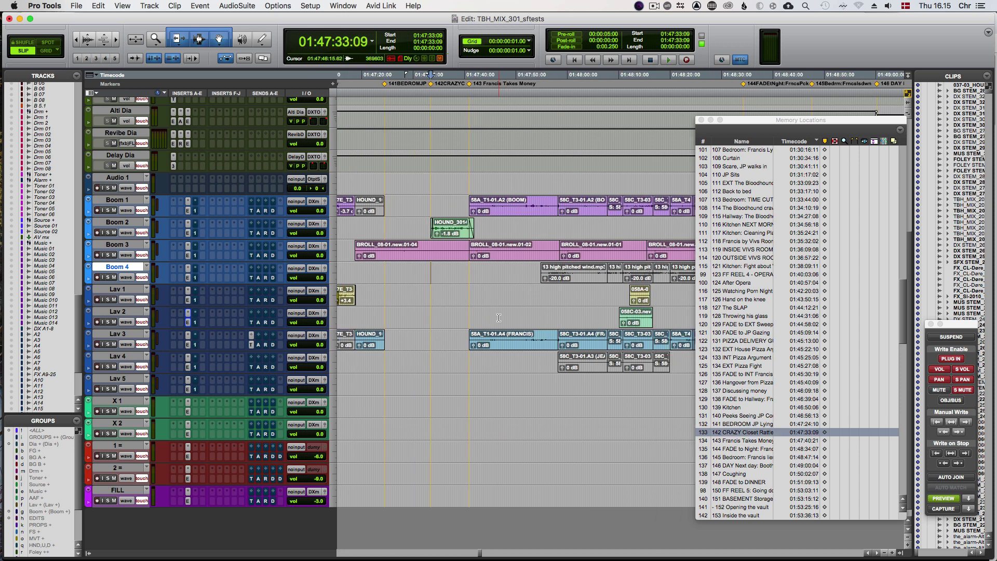
{"action": "key", "text": "period"}
{"action": "key", "text": "1"}
{"action": "key", "text": "3"}
{"action": "key", "text": "4"}
{"action": "key", "text": "period"}
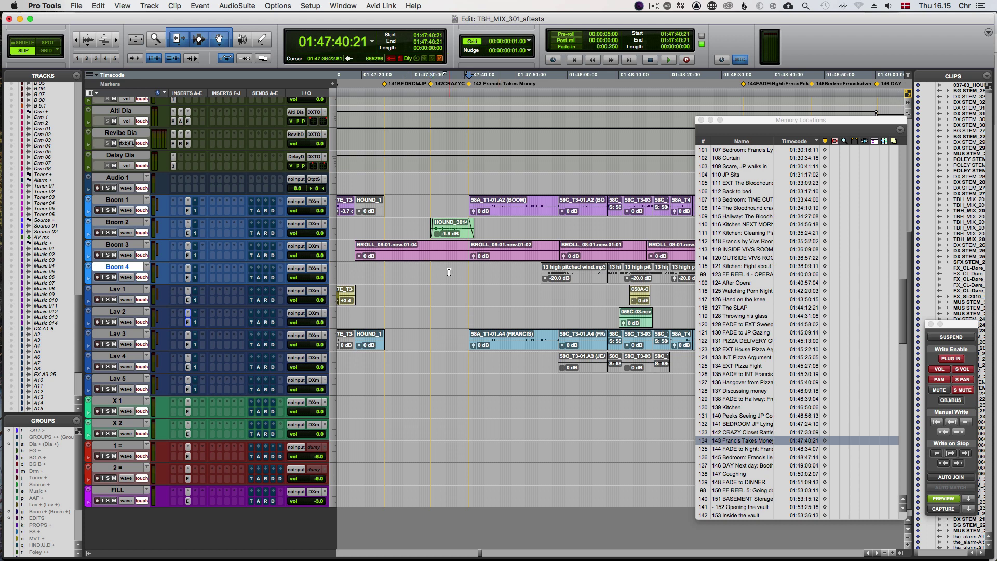
Place the edit cursor on Boom 4 at 01:47:36:22 and select the range between memory locations 133 and 134.
{"action": "left_click", "coordinate": [449, 272]}
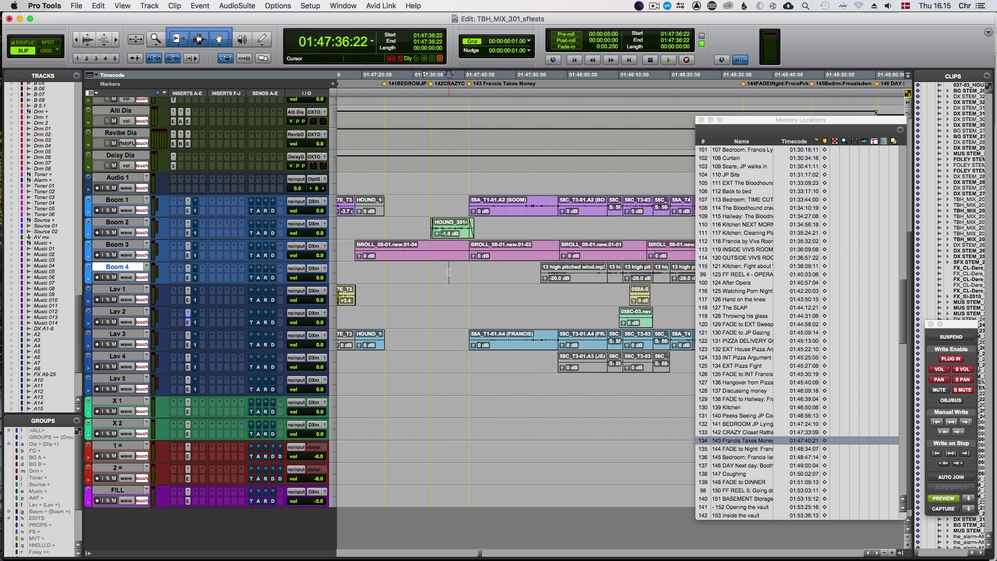
{"action": "key", "text": "period"}
{"action": "key", "text": "1"}
{"action": "key", "text": "3"}
{"action": "key", "text": "3"}
{"action": "key", "text": "period"}
{"action": "key", "text": "period"}
{"action": "key", "text": "1"}
{"action": "key", "text": "3"}
{"action": "key", "text": "4"}
{"action": "key", "text": "period"}
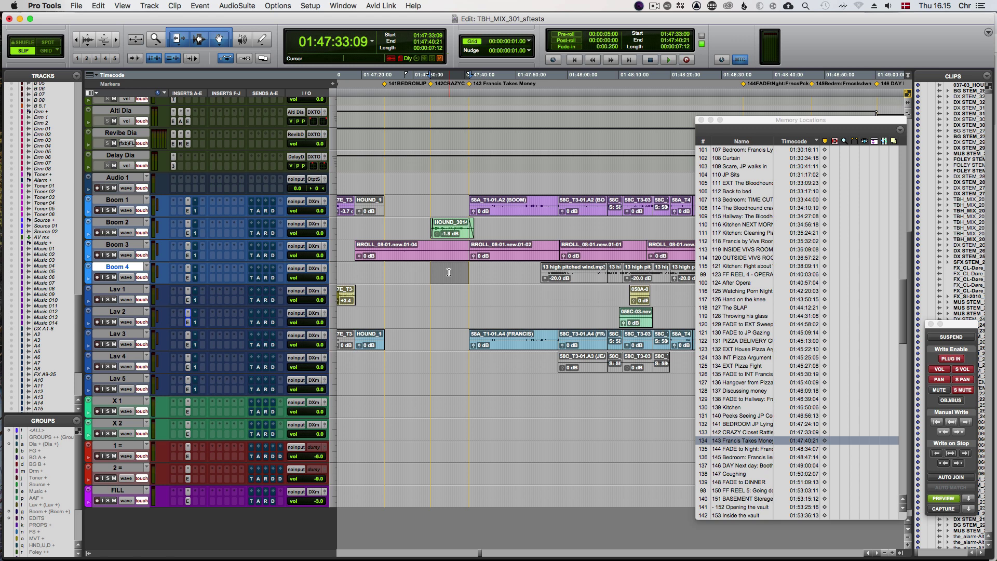
Close the Memory Locations list and place the edit cursor on Boom 4 at 01:47:37:20.
{"action": "left_click", "coordinate": [448, 272]}
{"action": "key", "text": "super+5"}
{"action": "left_click", "coordinate": [453, 269]}
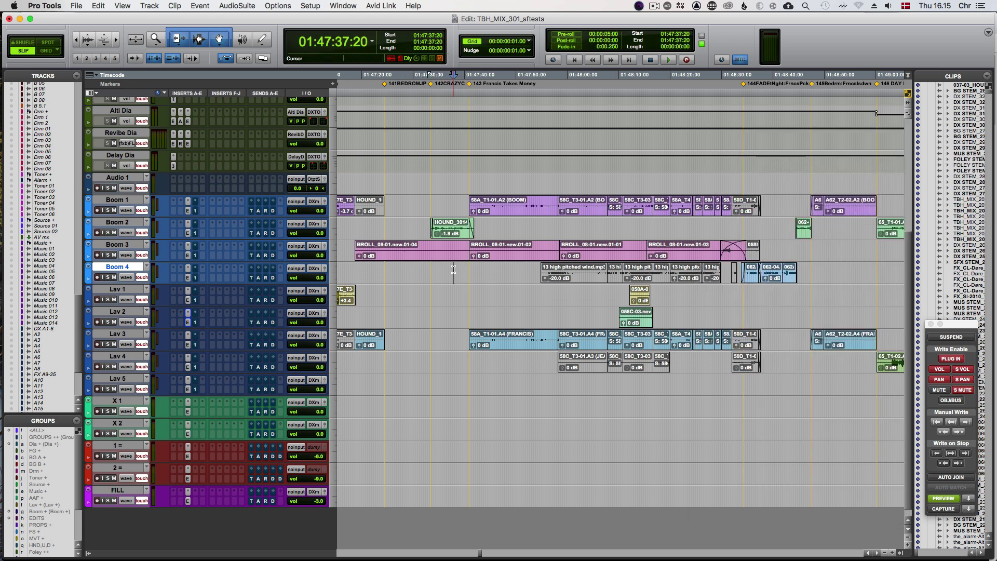
Recall the view of the group master tracks and place the edit cursor on Dia + at 01:47:30:06.
{"action": "key", "text": "KP_Decimal"}
{"action": "key", "text": "KP_1"}
{"action": "key", "text": "KP_Decimal"}
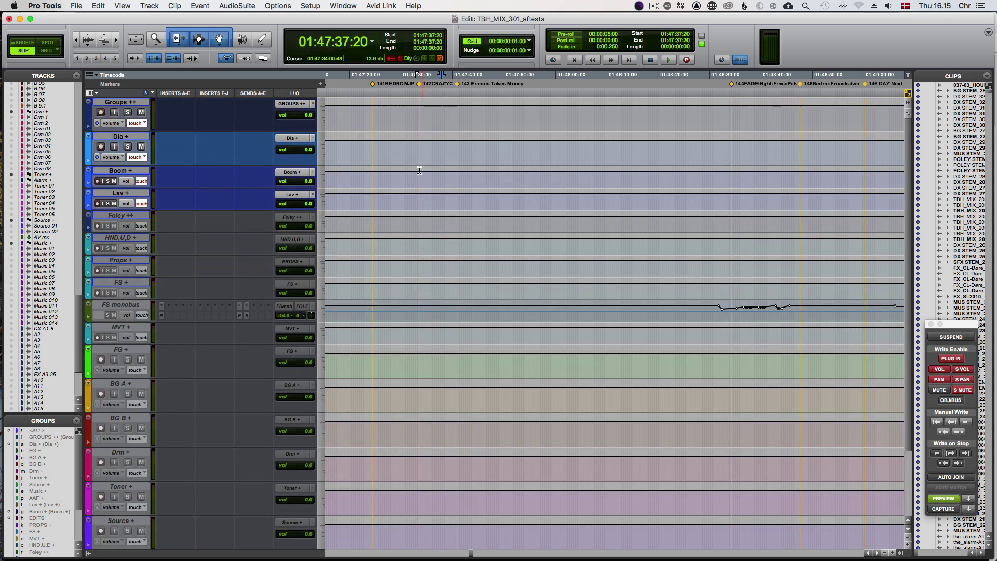
{"action": "left_click", "coordinate": [403, 149]}
{"action": "scroll", "coordinate": [519, 176], "scroll_direction": "left", "scroll_amount": 3}
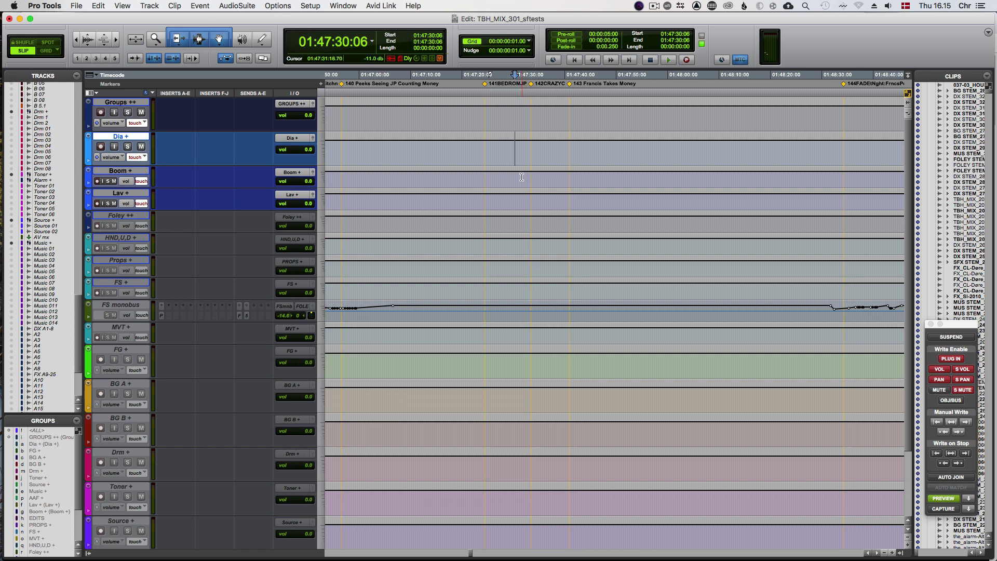
Recall memory location 1 to show the Boom and Lav tracks, and memory location 2 to return to the group masters.
{"action": "scroll", "coordinate": [515, 196], "scroll_direction": "down", "scroll_amount": 3}
{"action": "scroll", "coordinate": [515, 195], "scroll_direction": "up", "scroll_amount": 3}
{"action": "key", "text": "KP_Decimal"}
{"action": "key", "text": "KP_1"}
{"action": "key", "text": "KP_Decimal"}
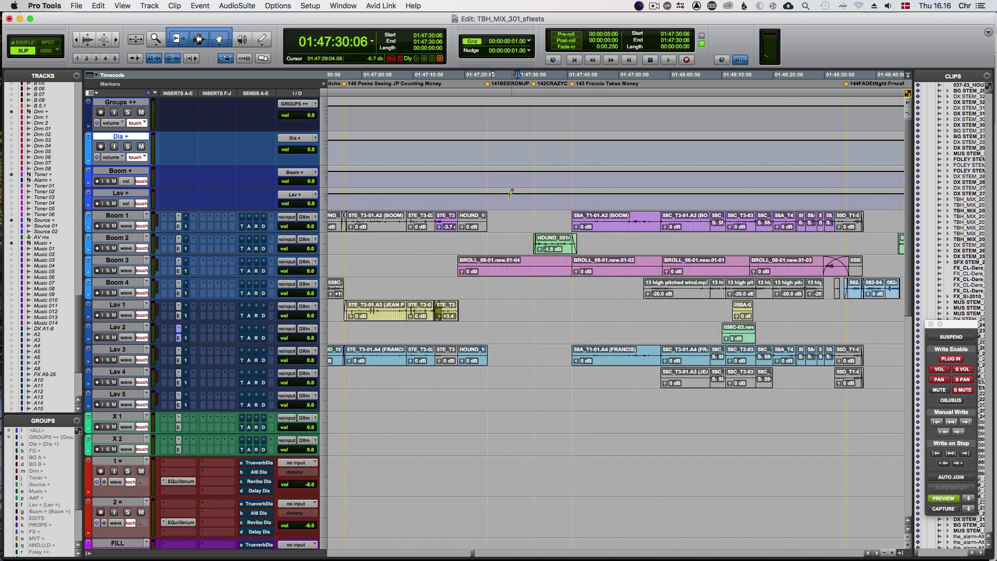
{"action": "key", "text": "KP_Decimal"}
{"action": "key", "text": "KP_2"}
{"action": "key", "text": "KP_Decimal"}
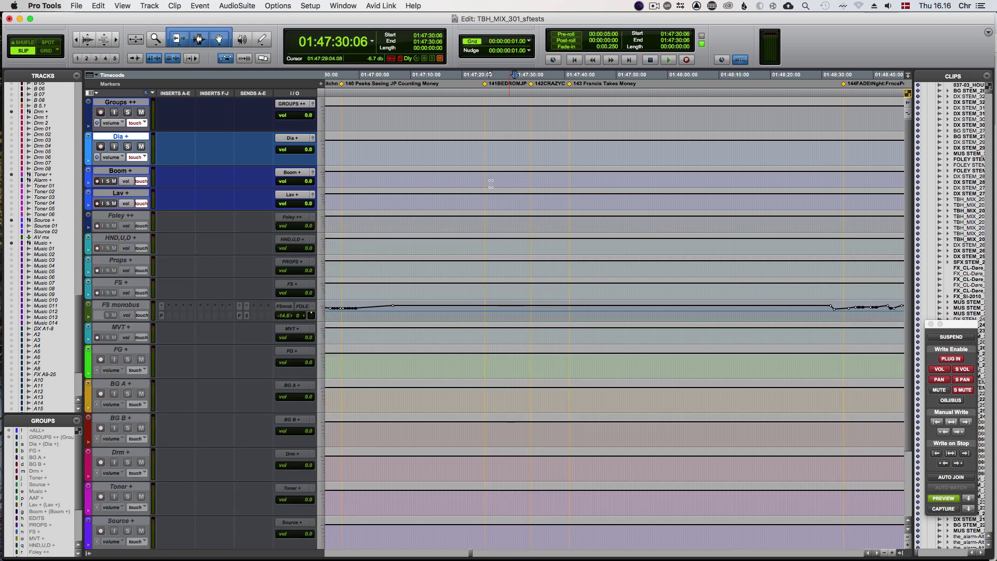
Place the edit cursor on the Boom + and Lav + masters, select Dia + at 01:47:28:15 and show its dialogue tracks.
{"action": "left_click", "coordinate": [495, 179]}
{"action": "left_click", "coordinate": [496, 175]}
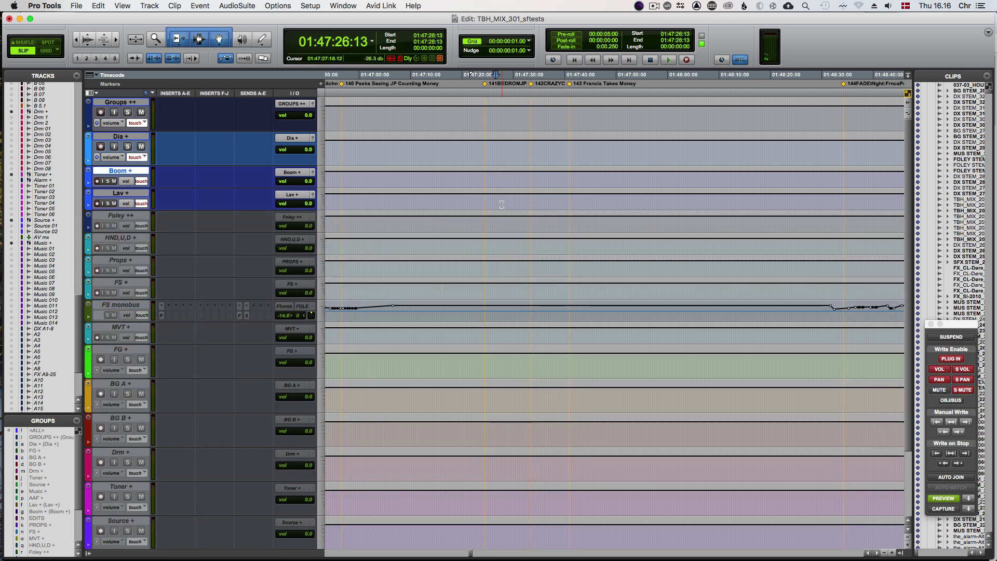
{"action": "left_click", "coordinate": [501, 204]}
{"action": "left_click", "coordinate": [506, 149]}
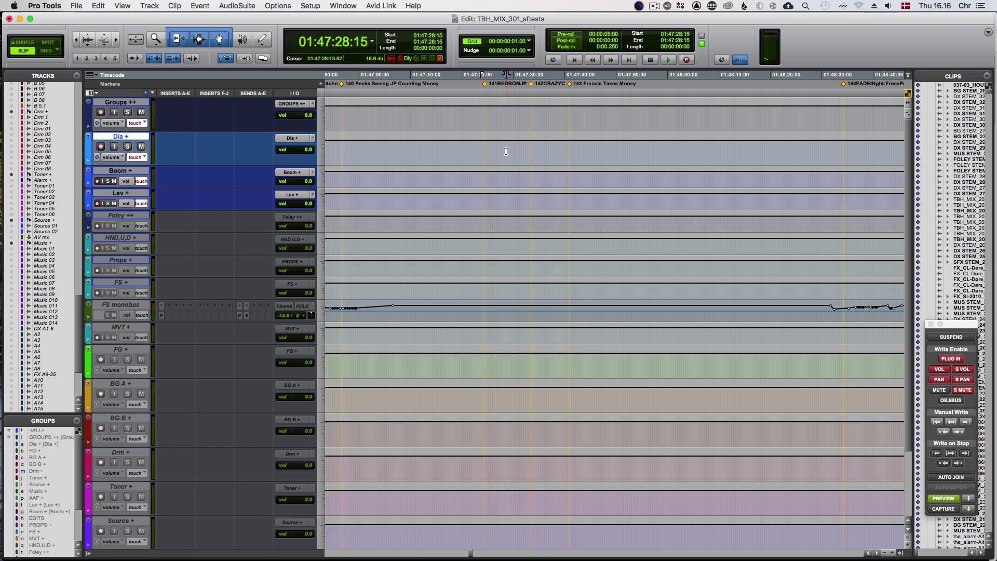
{"action": "key", "text": "F1"}
{"action": "scroll", "coordinate": [511, 398], "scroll_direction": "down", "scroll_amount": 5}
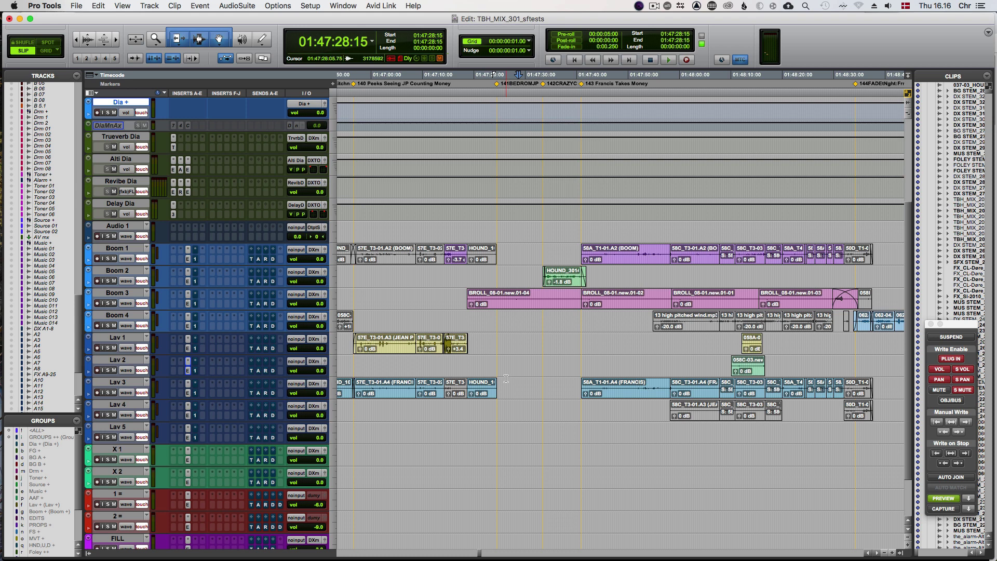
Look over the dialogue tracks and place the edit cursor on Lav 2 at 01:47:29:16.
{"action": "left_click", "coordinate": [517, 363]}
{"action": "scroll", "coordinate": [519, 366], "scroll_direction": "up", "scroll_amount": 3}
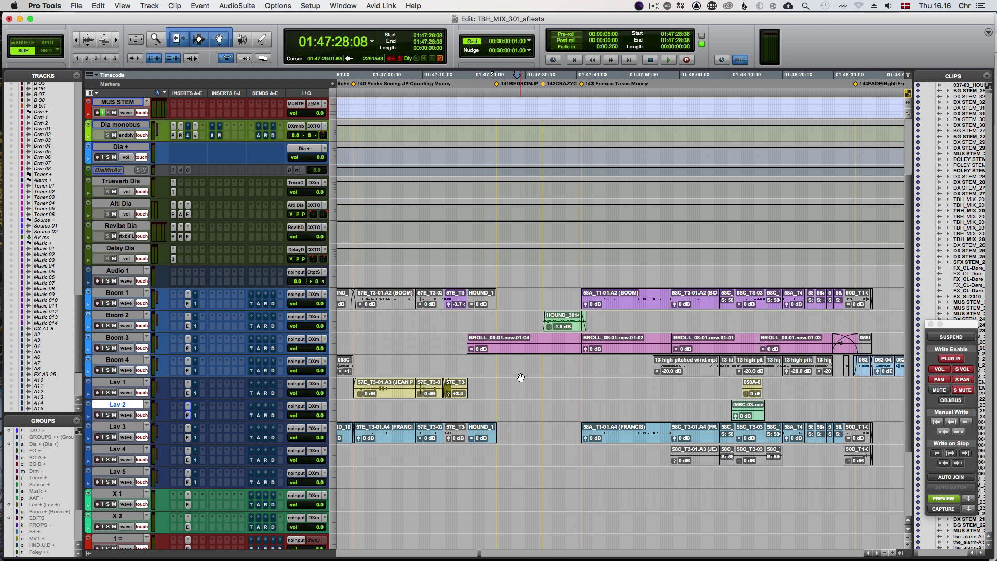
{"action": "scroll", "coordinate": [521, 377], "scroll_direction": "down", "scroll_amount": 3}
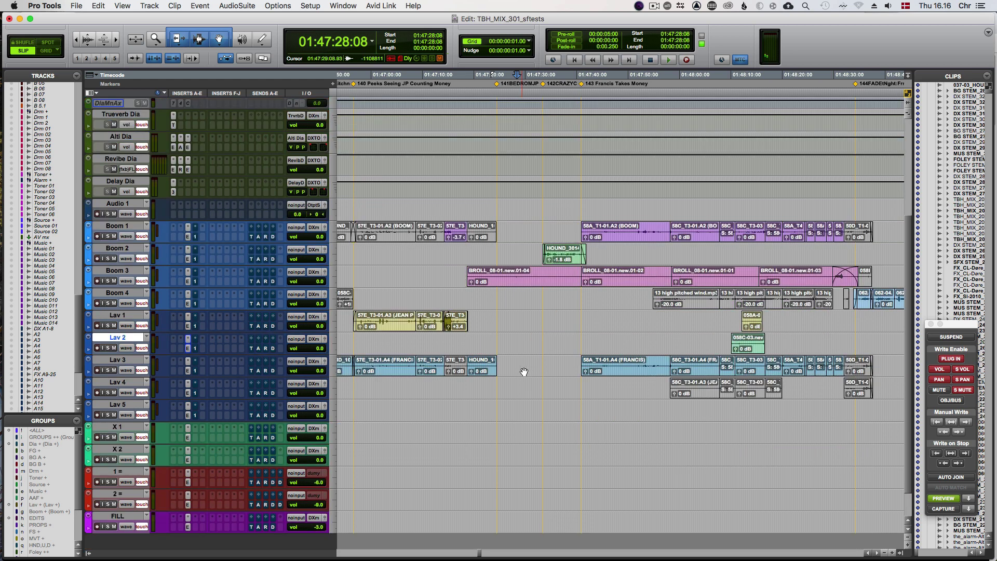
{"action": "left_click", "coordinate": [522, 340]}
Switch back and forth between Pro Tools and Soundminer, putting the focus in Soundminer's database search, and end in Pro Tools.
{"action": "key", "text": "super+Tab"}
{"action": "key", "text": "super+Tab"}
{"action": "key", "text": "super+Tab"}
{"action": "key", "text": "super+Tab"}
{"action": "key", "text": "super+Tab"}
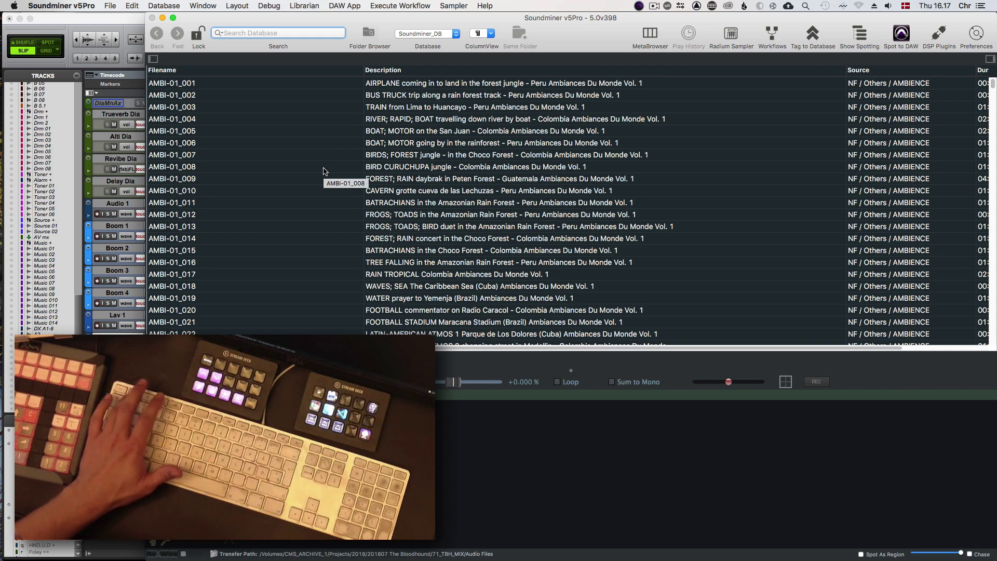
{"action": "key", "text": "super+Tab"}
{"action": "key", "text": "super+Tab"}
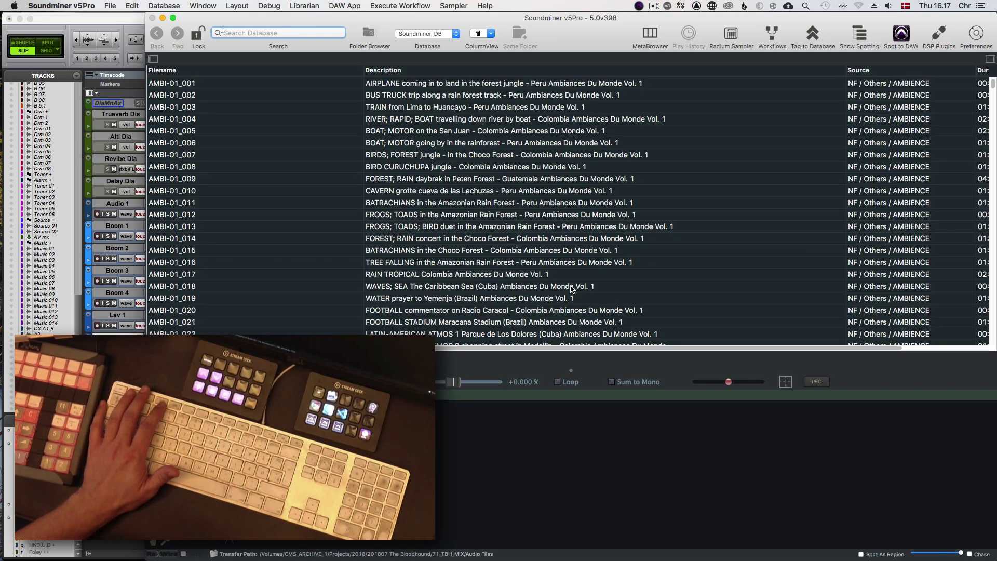
{"action": "key", "text": "super+Tab"}
{"action": "key", "text": "super+Tab"}
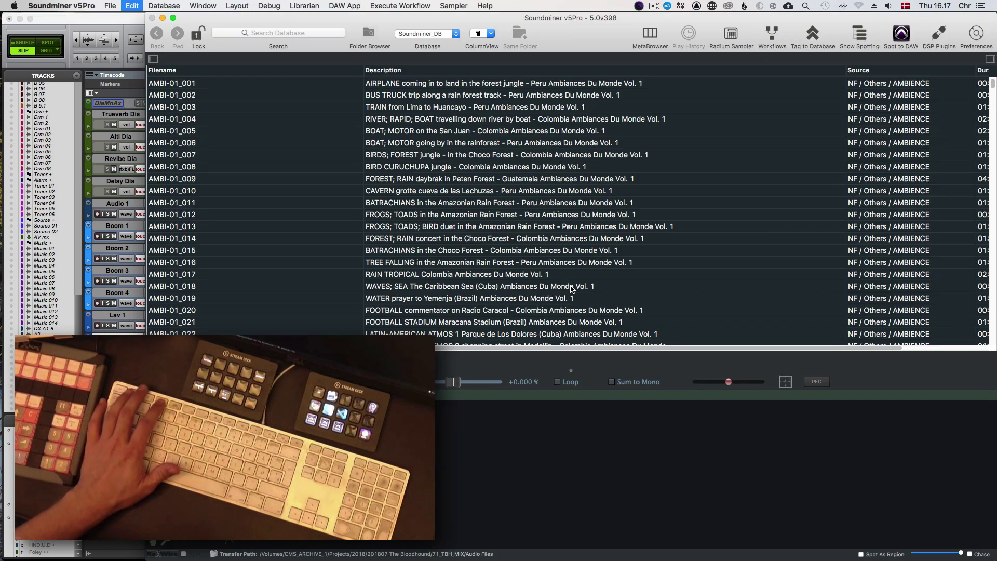
{"action": "key", "text": "super+Tab"}
{"action": "key", "text": "super+4"}
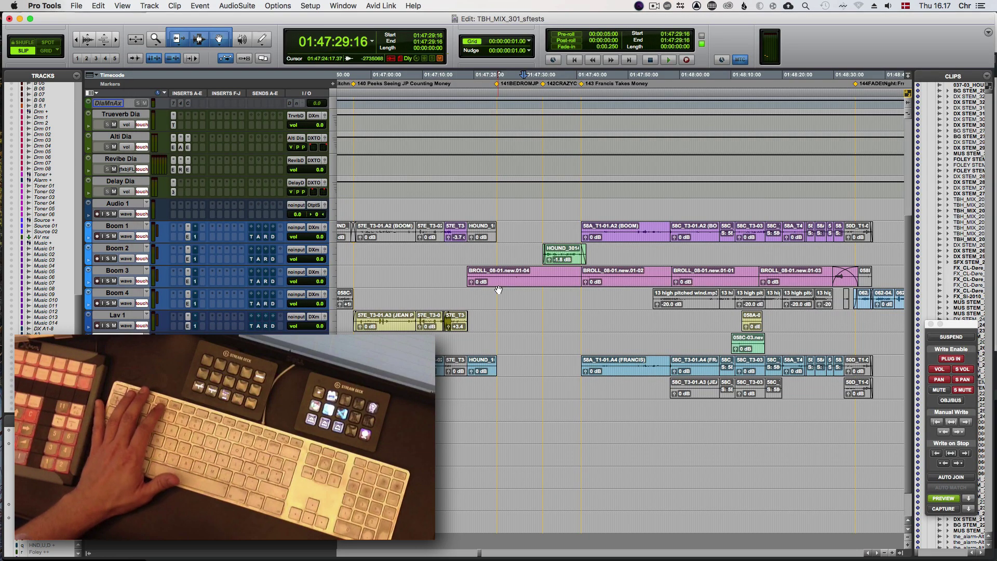
Switch to SoundFlow and create a new macro named "Go to Soundminer Search".
{"action": "key", "text": "super+Tab"}
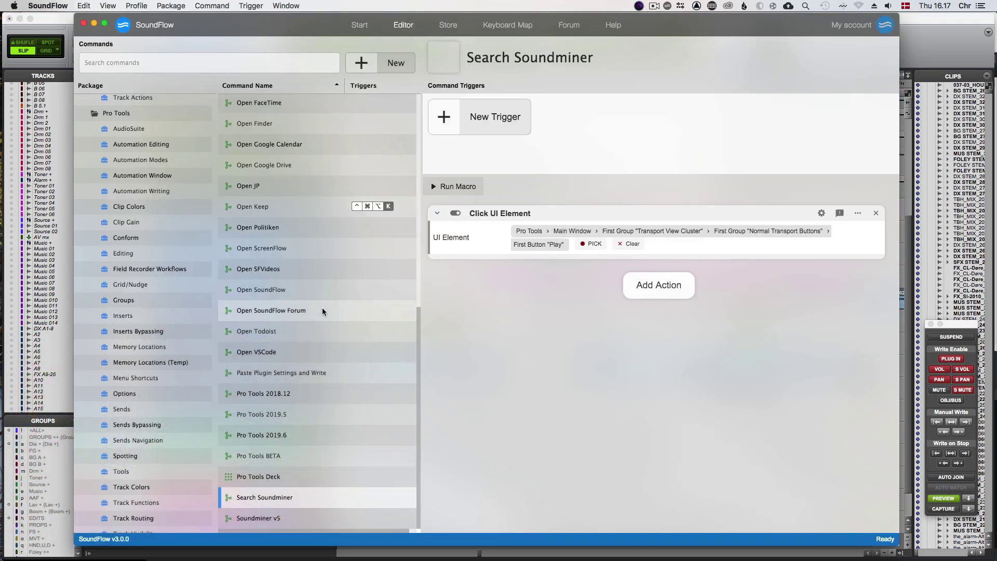
{"action": "scroll", "coordinate": [315, 303], "scroll_direction": "up", "scroll_amount": 3}
{"action": "scroll", "coordinate": [313, 307], "scroll_direction": "down", "scroll_amount": 3}
{"action": "left_click", "coordinate": [300, 502]}
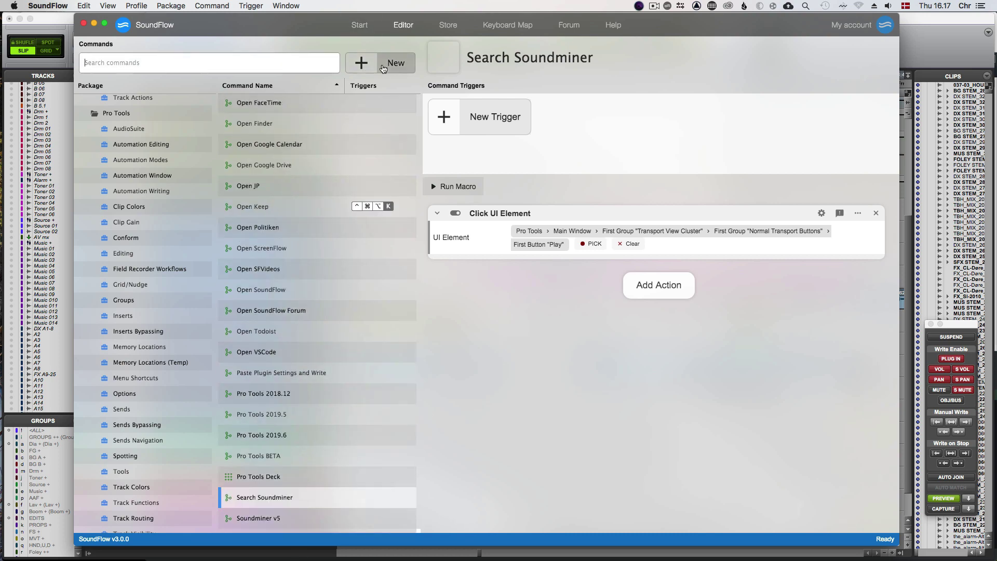
{"action": "left_click", "coordinate": [384, 64]}
{"action": "left_click", "coordinate": [358, 89]}
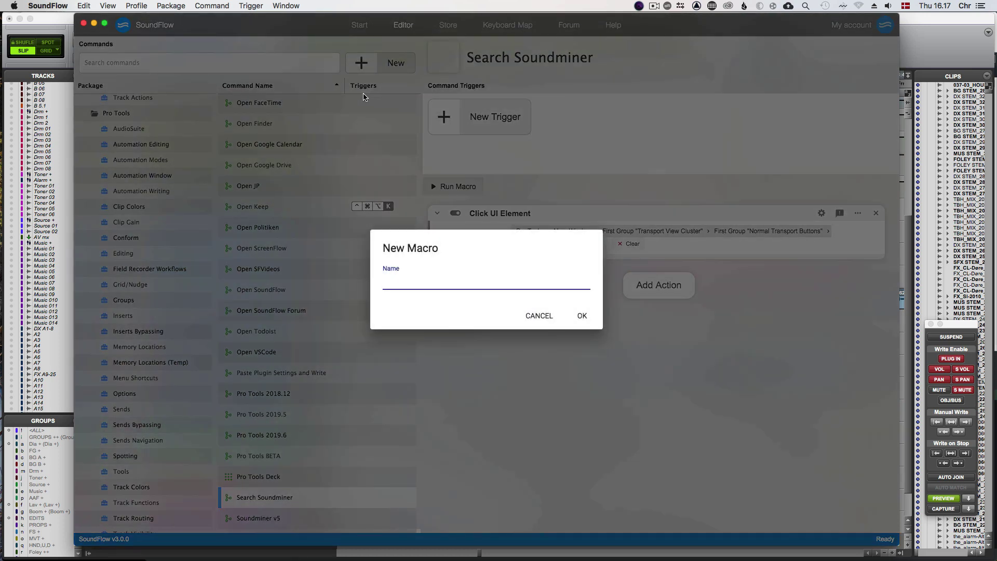
{"action": "type", "text": "Go to Soundminer Search"}
{"action": "key", "text": "Return"}
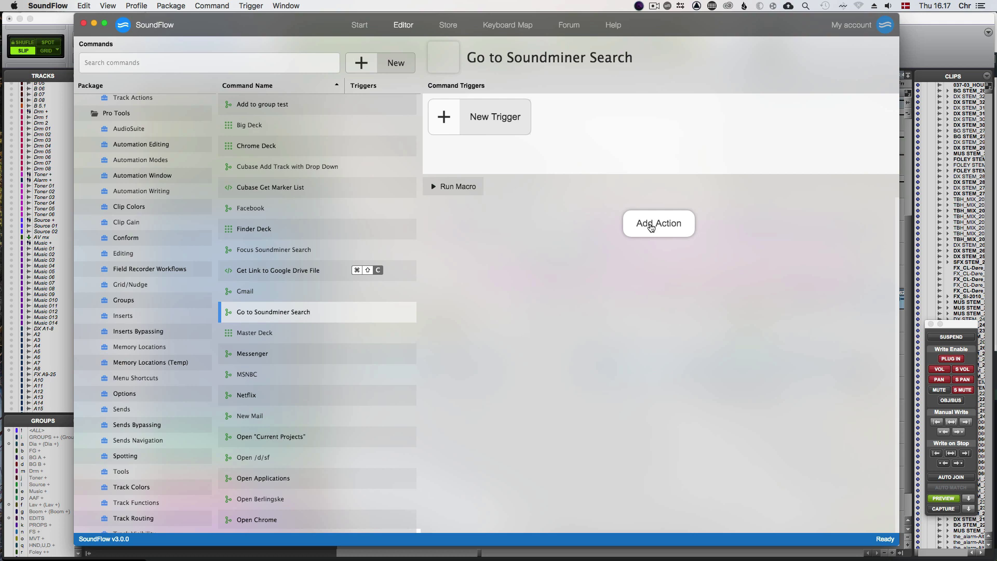
Add an Activate App's Main Window action to the macro with Soundminer v5Pro as its application.
{"action": "left_click", "coordinate": [651, 227]}
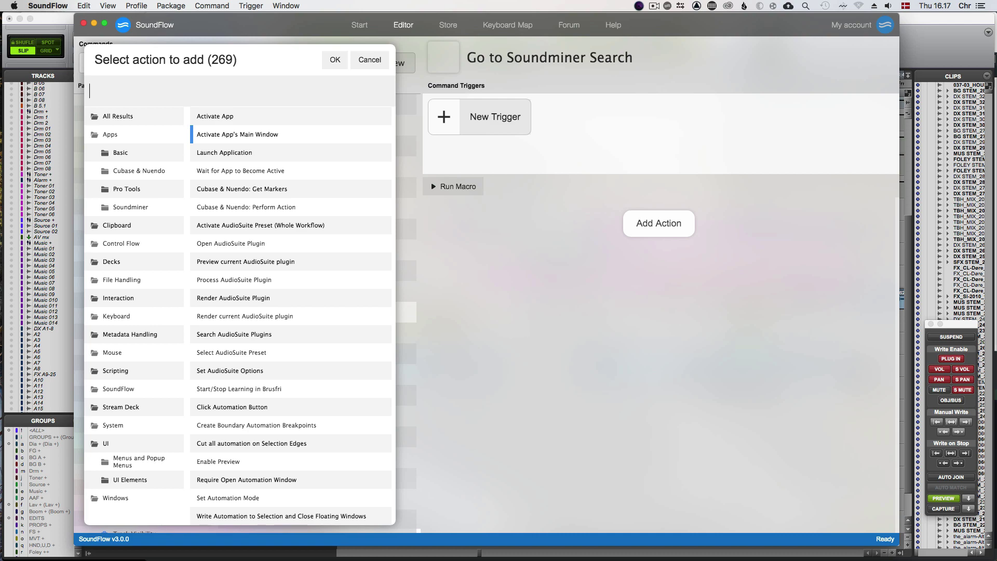
{"action": "key", "text": "Return"}
{"action": "left_click", "coordinate": [578, 234]}
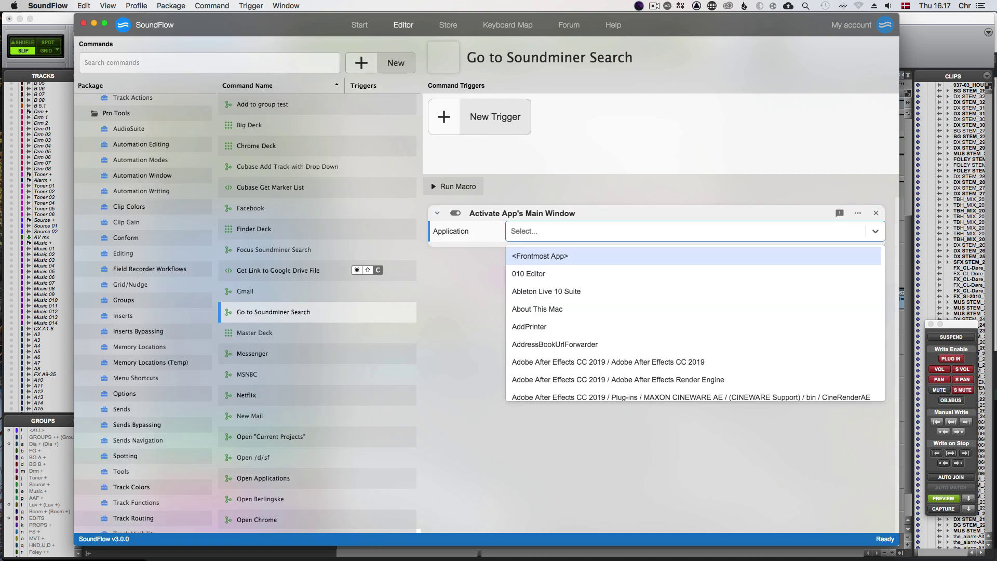
{"action": "type", "text": "soundmi"}
{"action": "key", "text": "Down"}
{"action": "key", "text": "Down"}
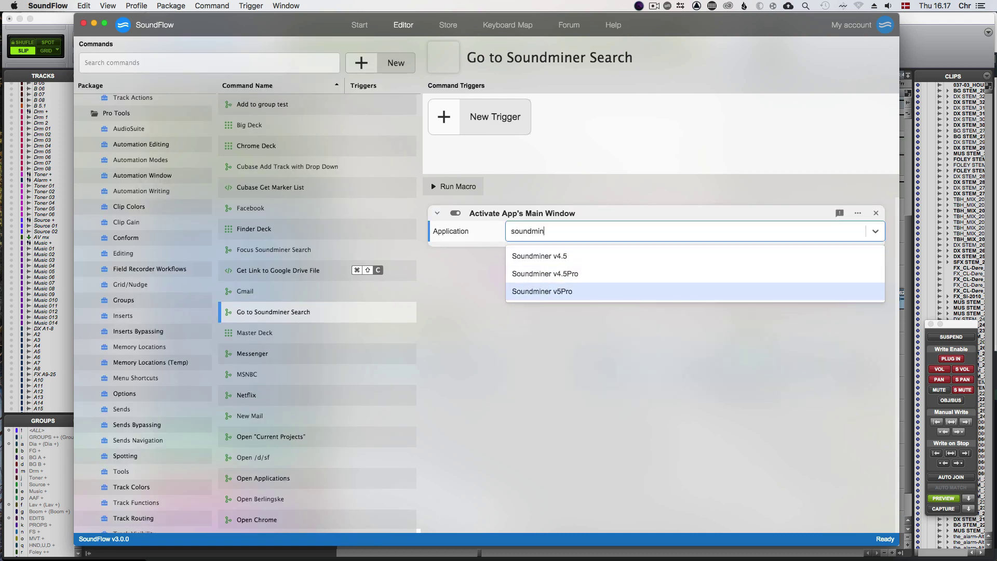
{"action": "key", "text": "Return"}
{"action": "left_click", "coordinate": [558, 268]}
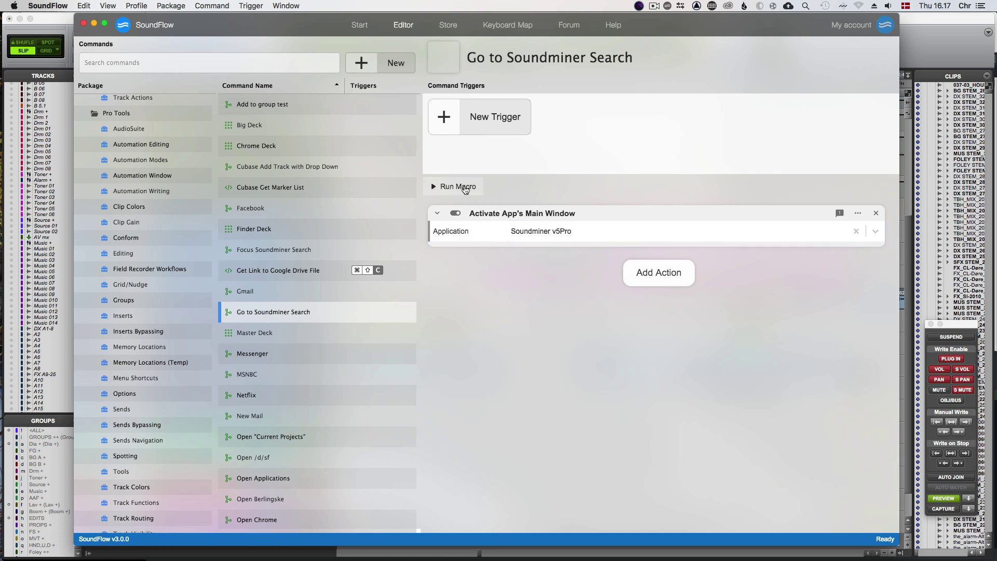
Run the macro twice to bring up Soundminer and try Soundminer's Find command.
{"action": "left_click", "coordinate": [458, 186]}
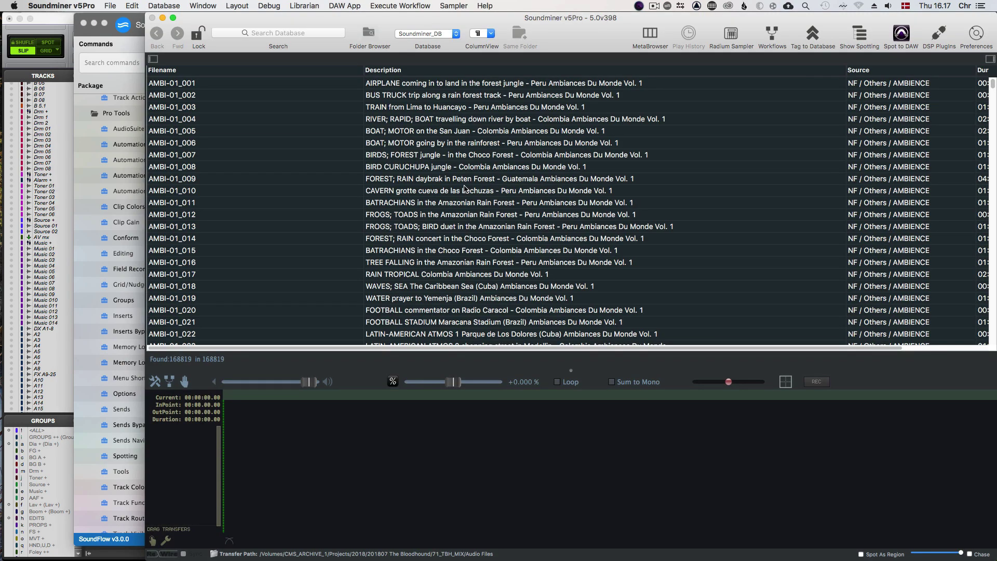
{"action": "left_click", "coordinate": [124, 38]}
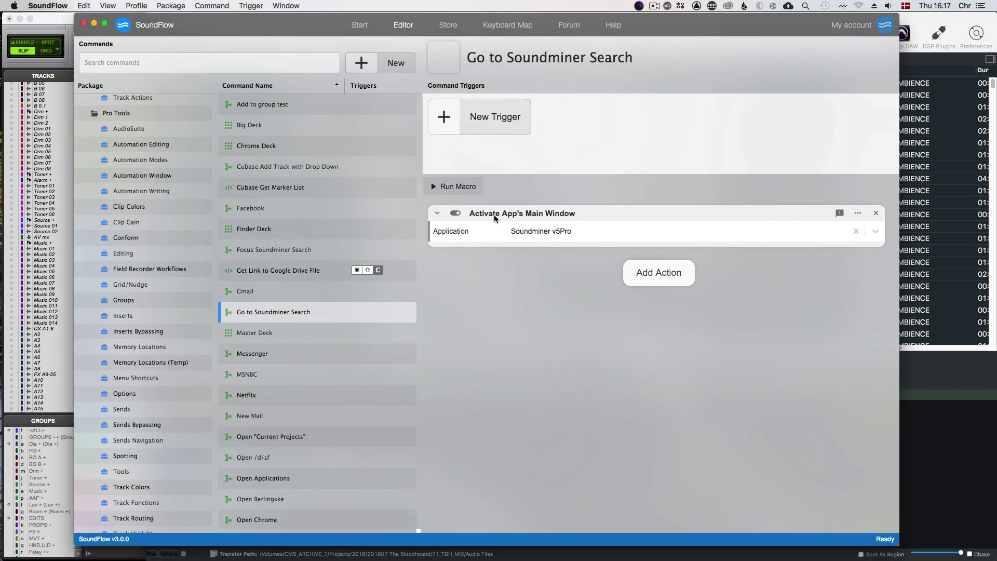
{"action": "left_click", "coordinate": [457, 186]}
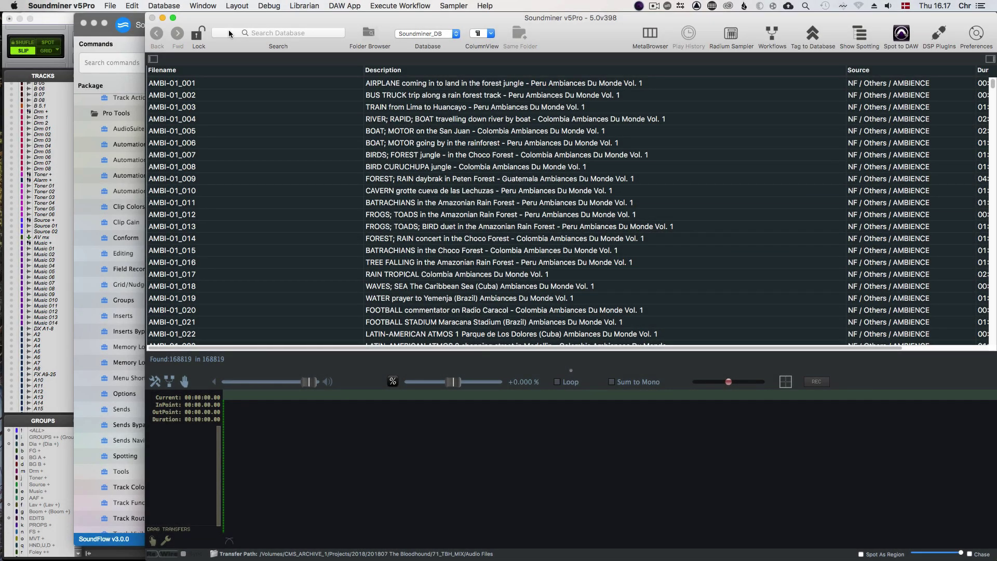
{"action": "left_click", "coordinate": [132, 6]}
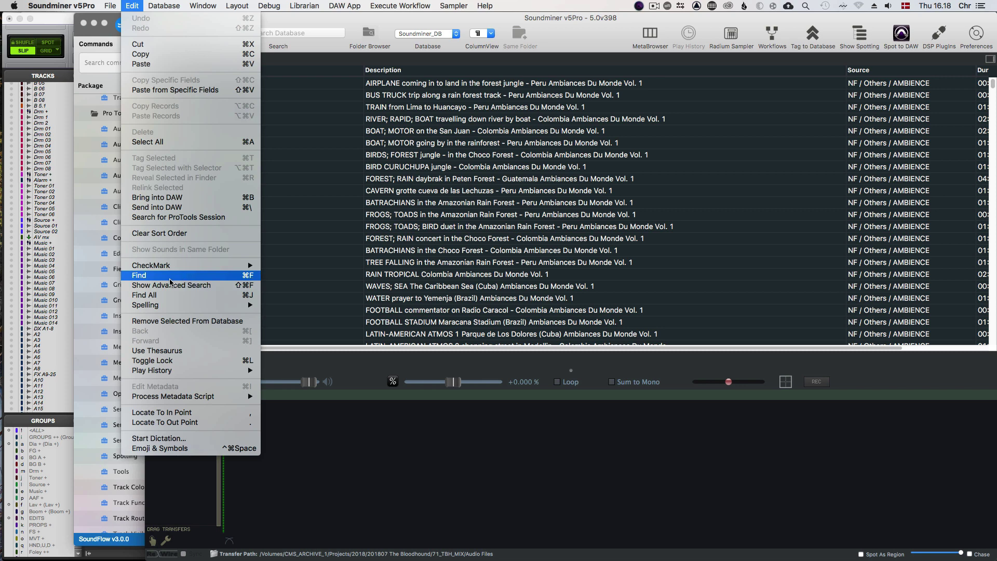
{"action": "left_click", "coordinate": [160, 279]}
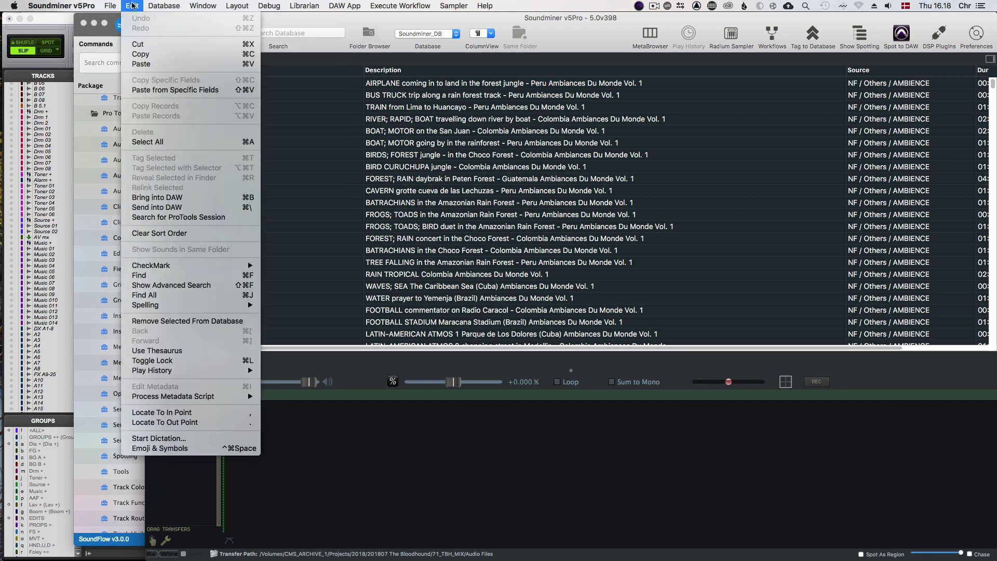
Return to SoundFlow and add a Click Menu Item action to the macro.
{"action": "key", "text": "super+Tab"}
{"action": "left_click", "coordinate": [650, 275]}
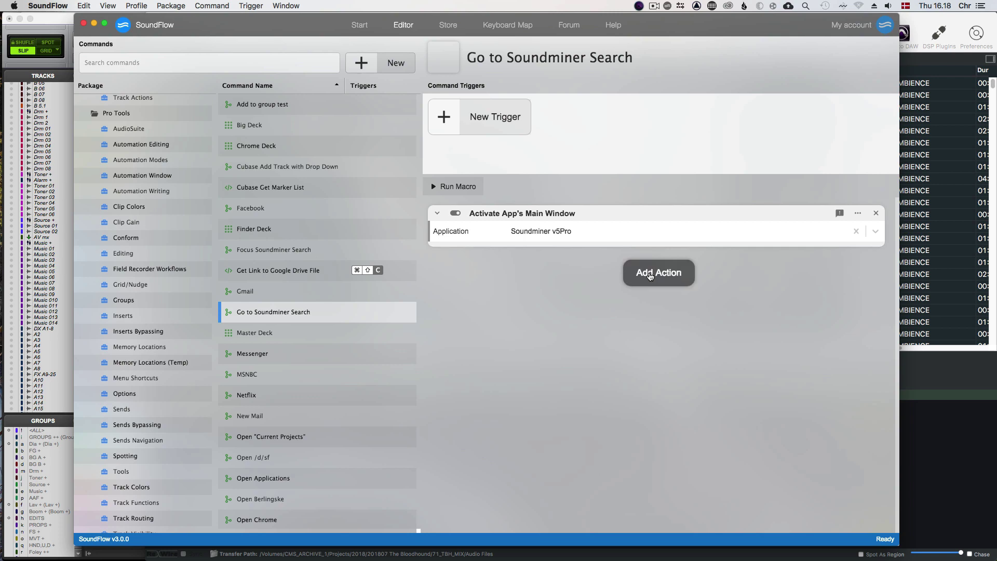
{"action": "type", "text": "click menu"}
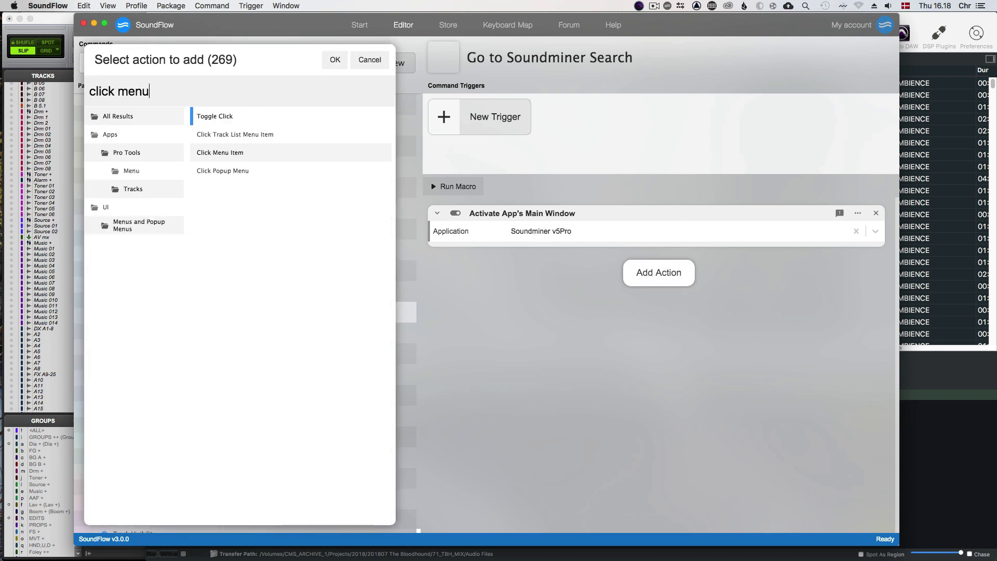
{"action": "key", "text": "Down"}
{"action": "key", "text": "Down"}
{"action": "key", "text": "Return"}
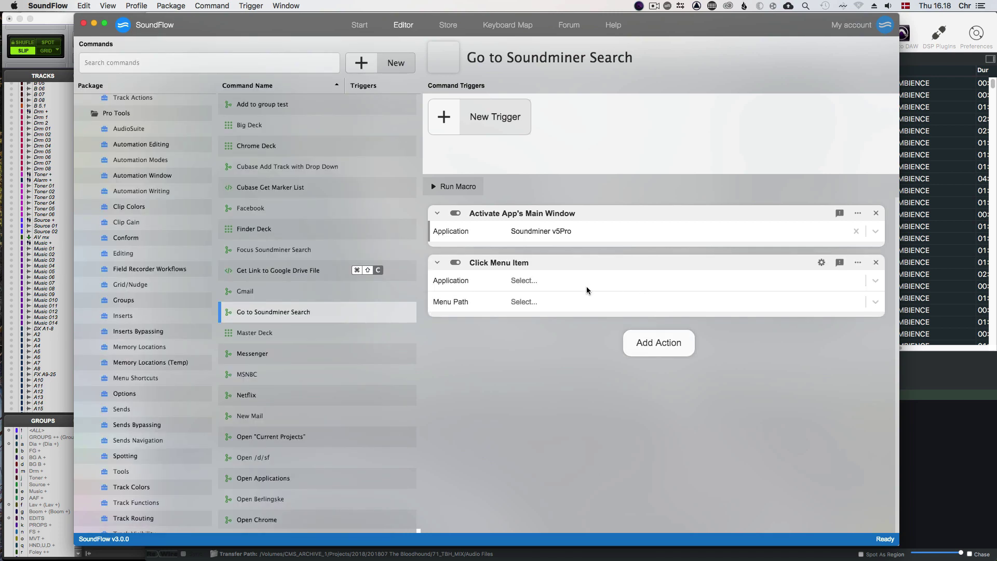
Set the Click Menu Item action's application to Soundminer v5Pro and its menu path to Edit, Find.
{"action": "left_click", "coordinate": [551, 281]}
{"action": "type", "text": "soundmin"}
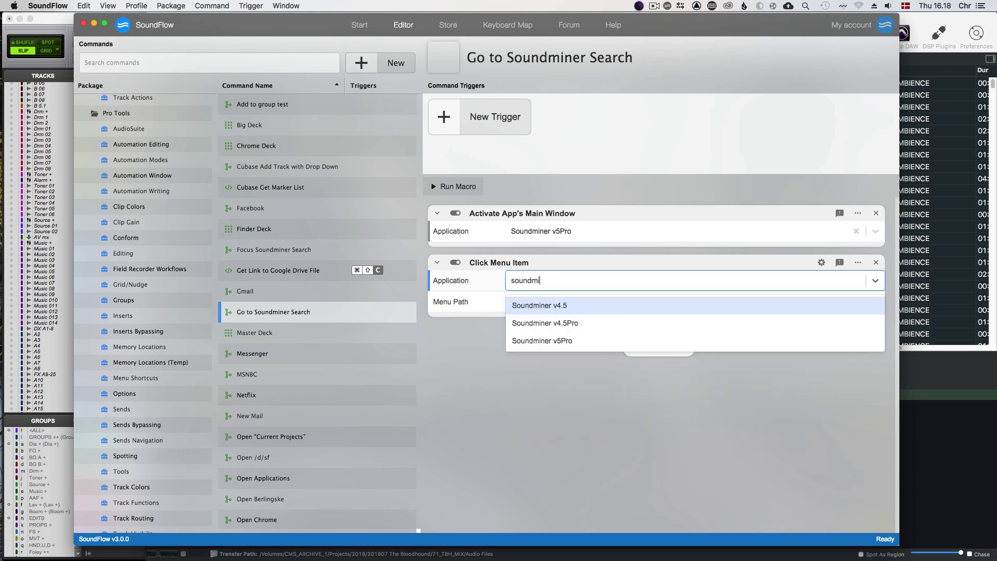
{"action": "key", "text": "Down"}
{"action": "key", "text": "Down"}
{"action": "key", "text": "Return"}
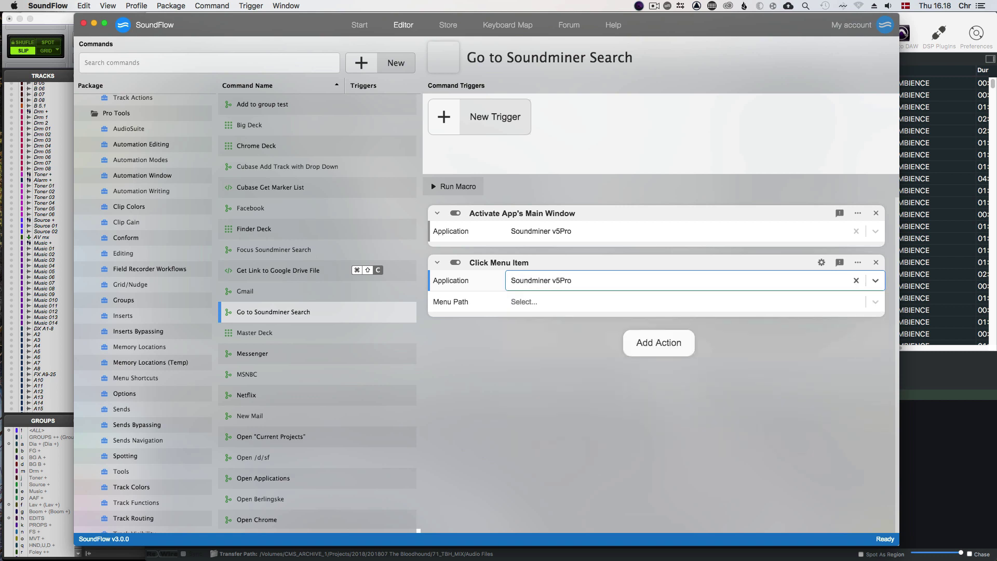
{"action": "left_click", "coordinate": [538, 305]}
{"action": "type", "text": "Edit"}
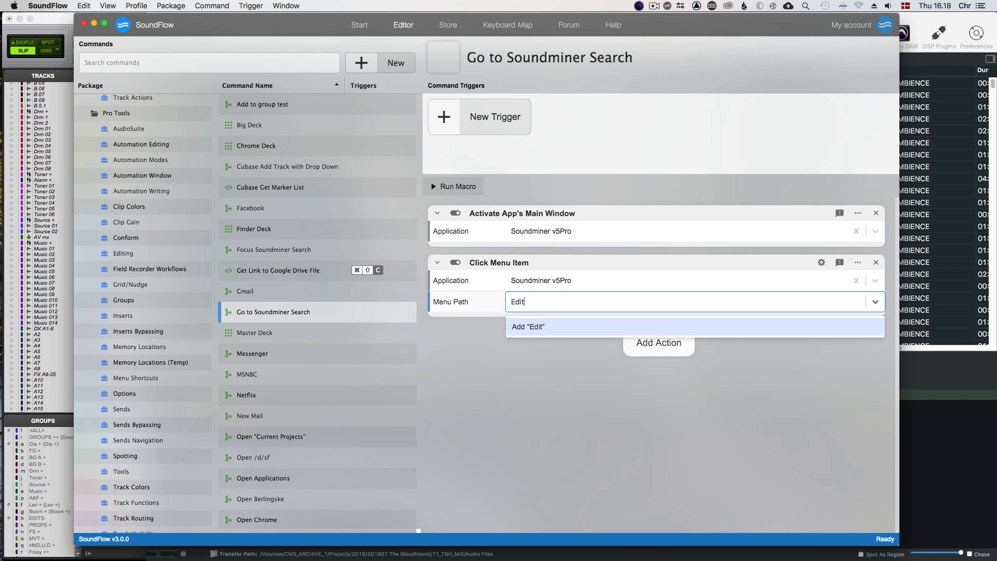
{"action": "key", "text": "Return"}
{"action": "type", "text": "Find"}
{"action": "key", "text": "Return"}
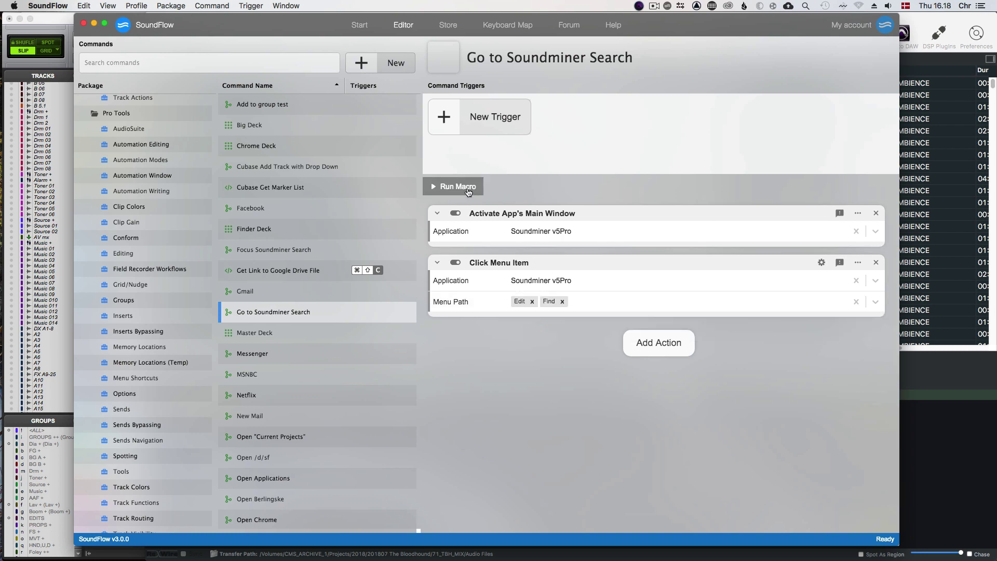
Run the macro and examine the Find command and Spelling submenu among Soundminer's Edit commands.
{"action": "left_click", "coordinate": [456, 186]}
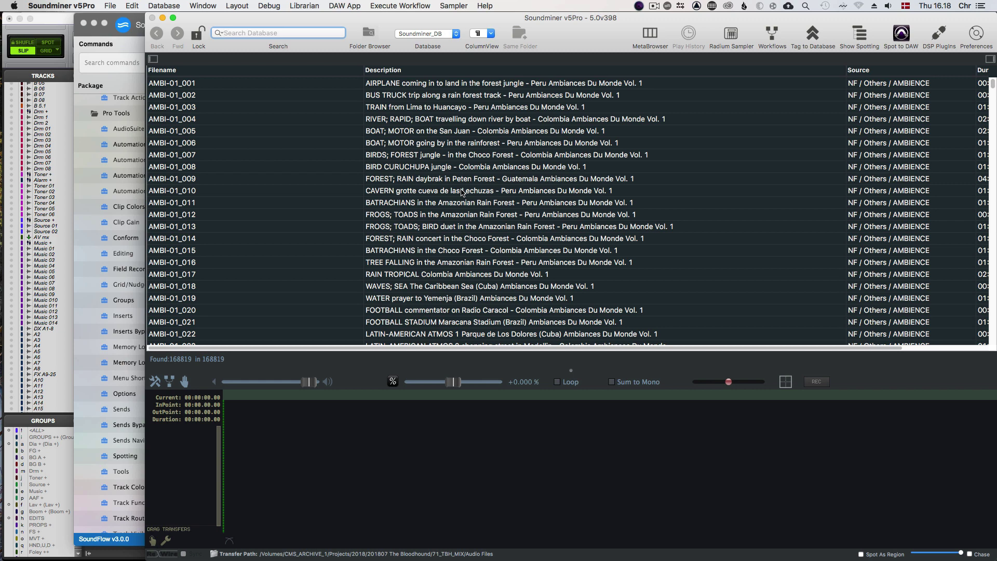
{"action": "left_click", "coordinate": [137, 34]}
{"action": "key", "text": "cmd+Tab"}
{"action": "left_click", "coordinate": [132, 6]}
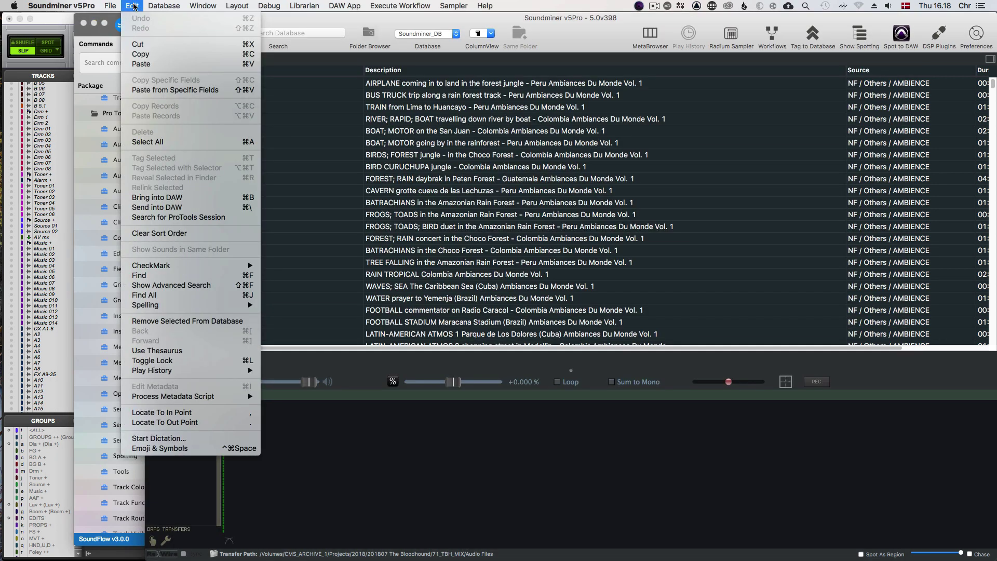
{"action": "mouse_move", "coordinate": [243, 373]}
{"action": "mouse_move", "coordinate": [233, 305]}
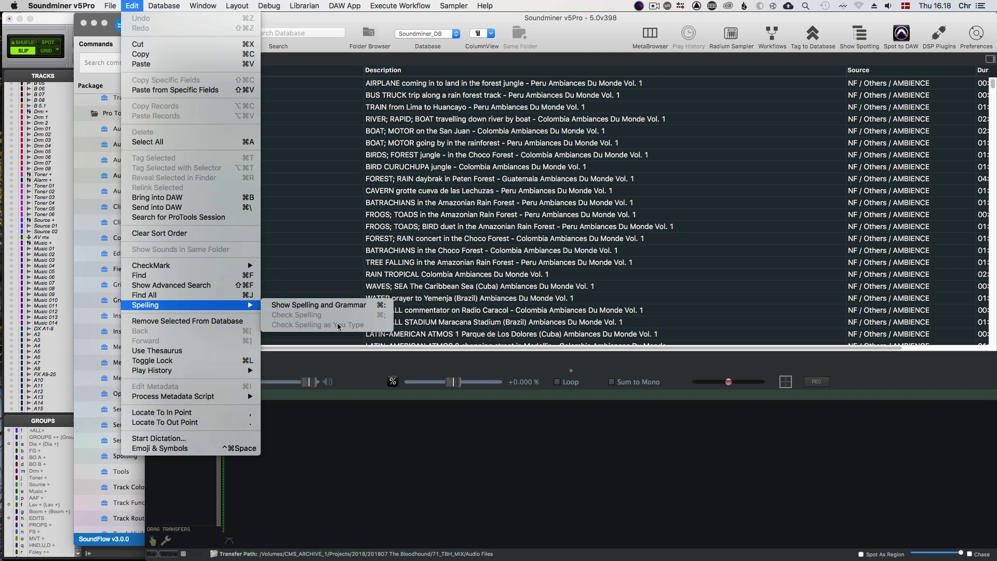
{"action": "left_click", "coordinate": [312, 313]}
Return to SoundFlow, run the macro again to test the Soundminer search, and switch back to SoundFlow.
{"action": "left_click", "coordinate": [125, 26]}
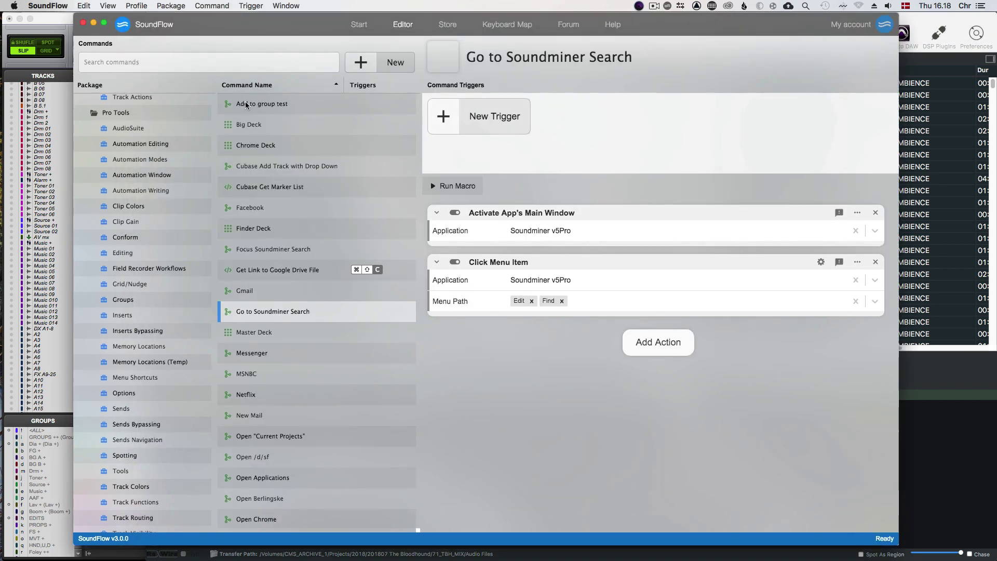
{"action": "left_click", "coordinate": [470, 187]}
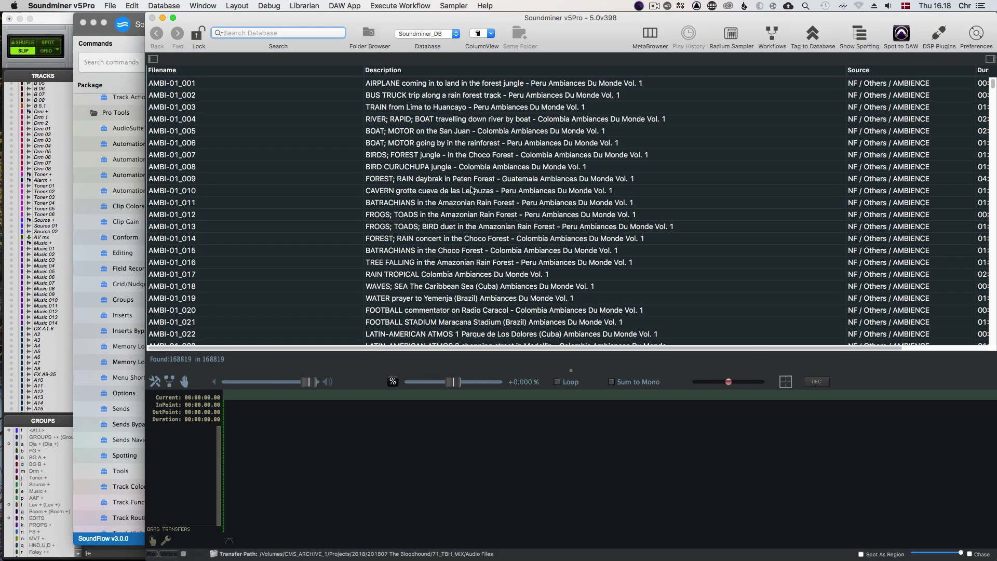
{"action": "key", "text": "super+Tab"}
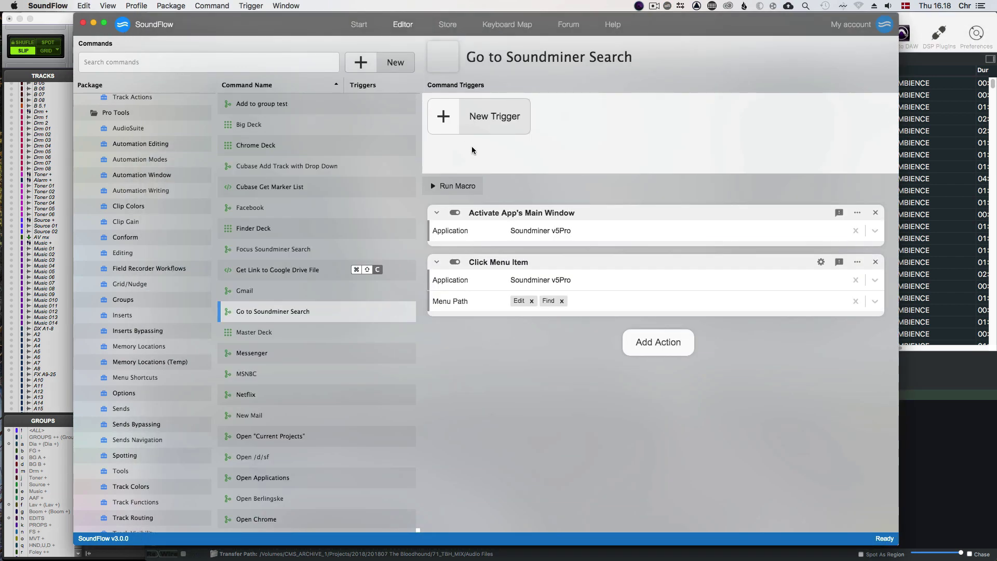
Add a keyboard trigger for all apps to the Go to Soundminer Search macro and record F9 as its key.
{"action": "left_click", "coordinate": [495, 120]}
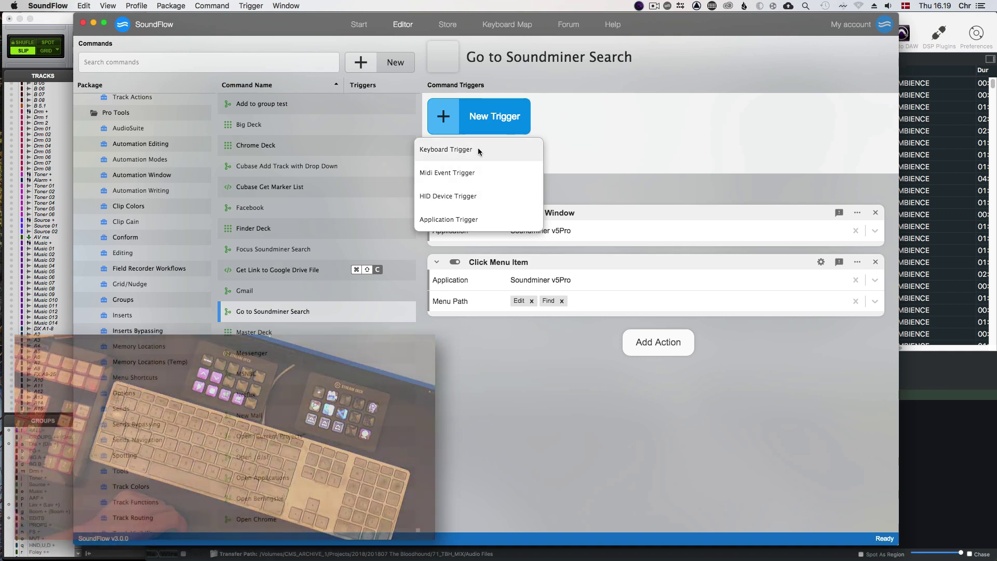
{"action": "left_click", "coordinate": [478, 148]}
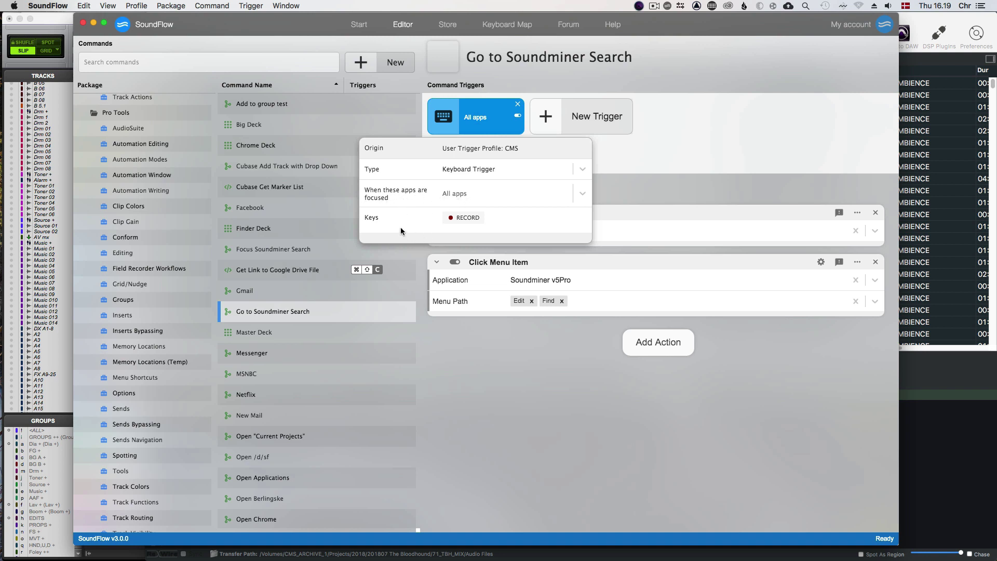
{"action": "left_click", "coordinate": [466, 219]}
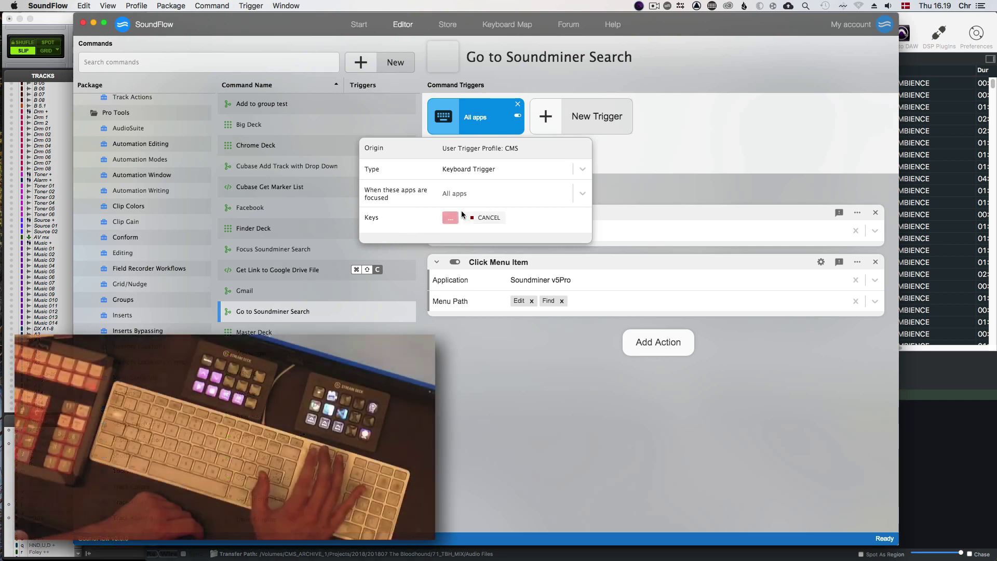
{"action": "key", "text": "F9"}
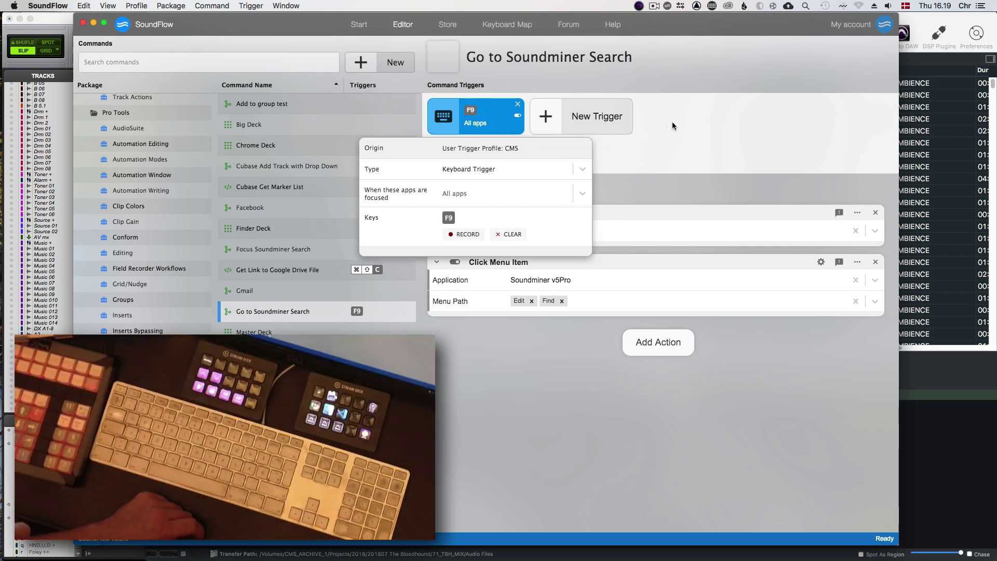
Close the trigger settings, test the macro with its F9 trigger, and return to SoundFlow.
{"action": "left_click", "coordinate": [671, 122]}
{"action": "key", "text": "F9"}
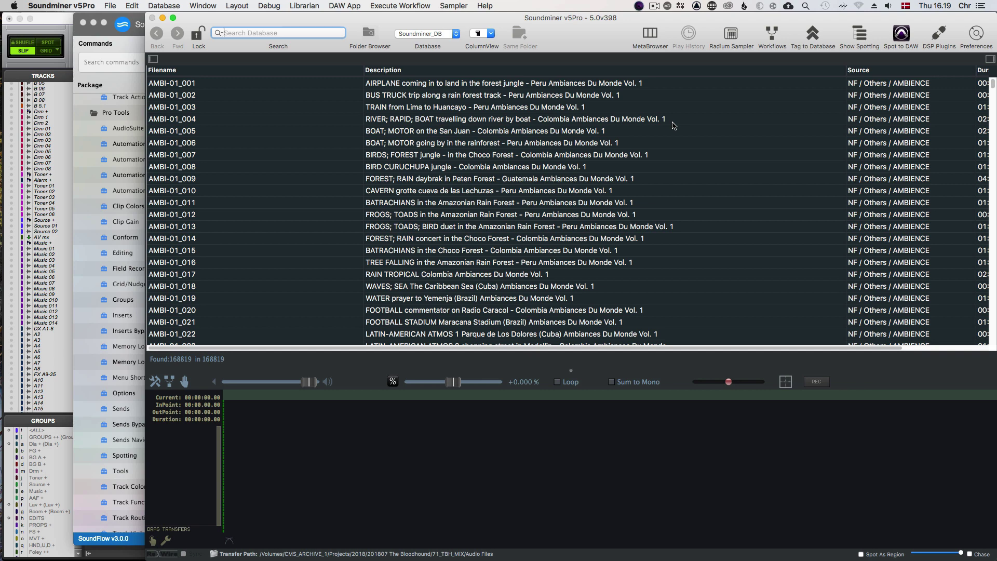
{"action": "left_click", "coordinate": [126, 30]}
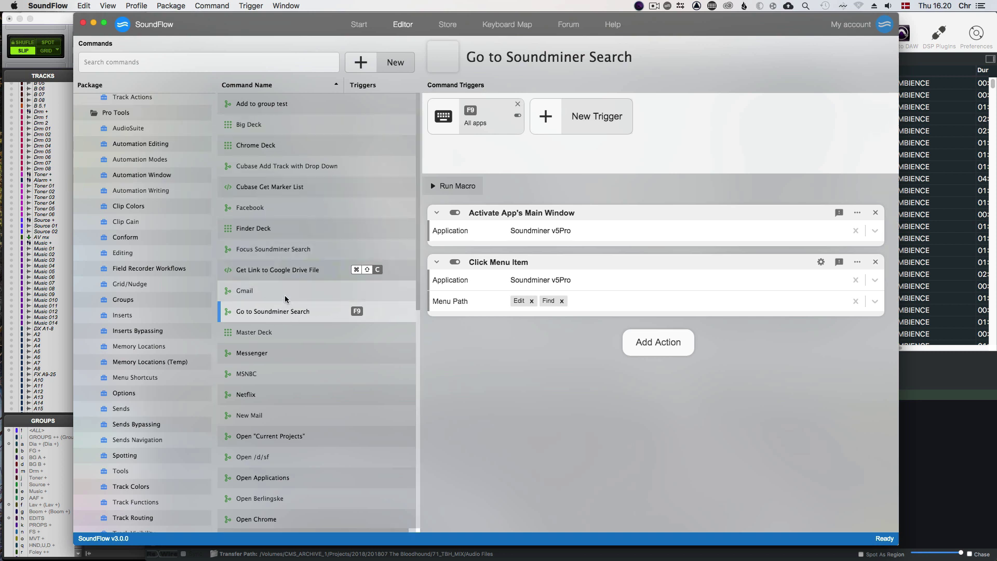
Add a keyboard trigger to the Gmail command and record F9 as its key.
{"action": "left_click", "coordinate": [284, 295]}
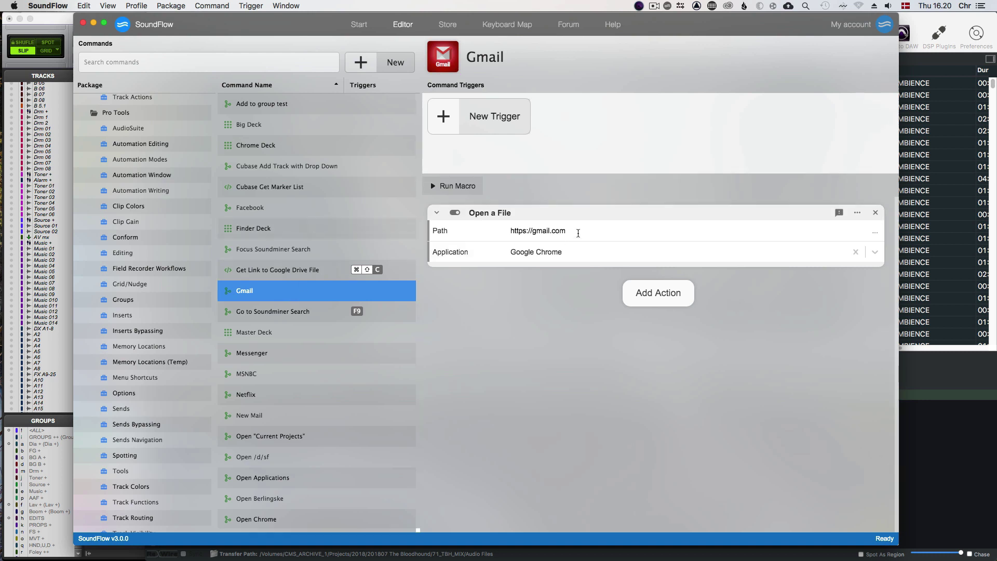
{"action": "left_click", "coordinate": [478, 122]}
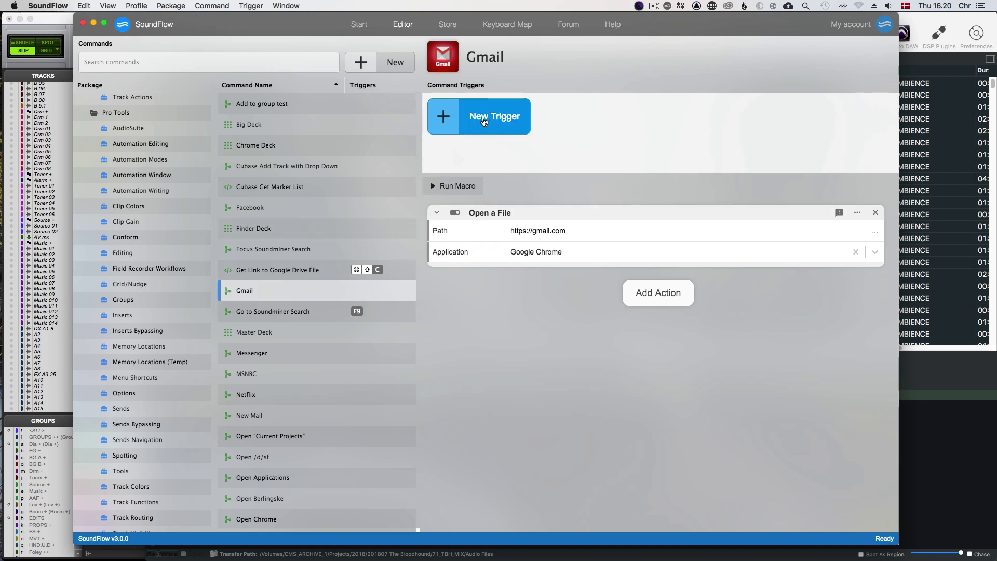
{"action": "left_click", "coordinate": [477, 155]}
{"action": "left_click", "coordinate": [470, 218]}
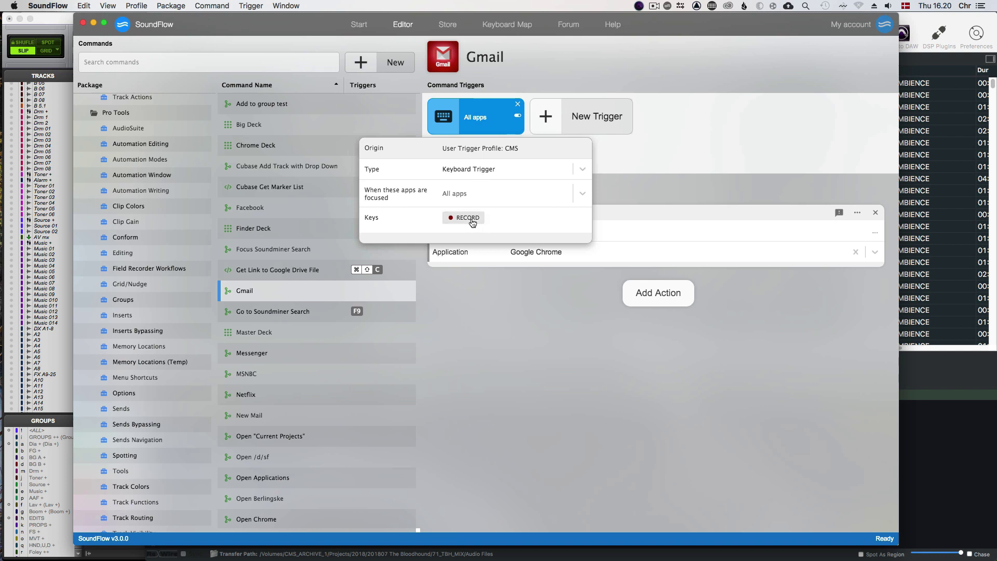
{"action": "key", "text": "F9"}
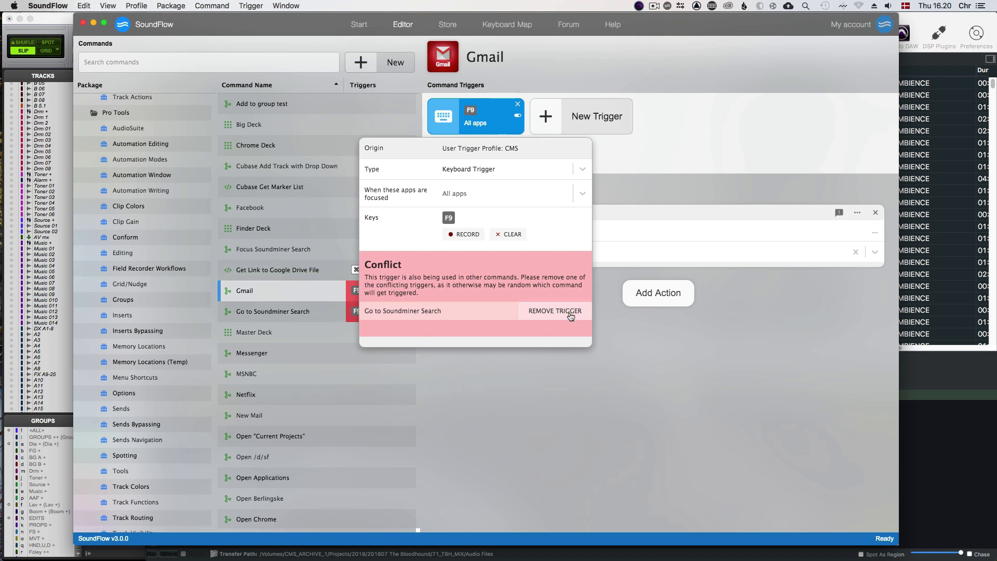
Disable and re-enable the F9 trigger of Go to Soundminer Search, and remove the conflicting F9 trigger from Gmail.
{"action": "left_click", "coordinate": [437, 317]}
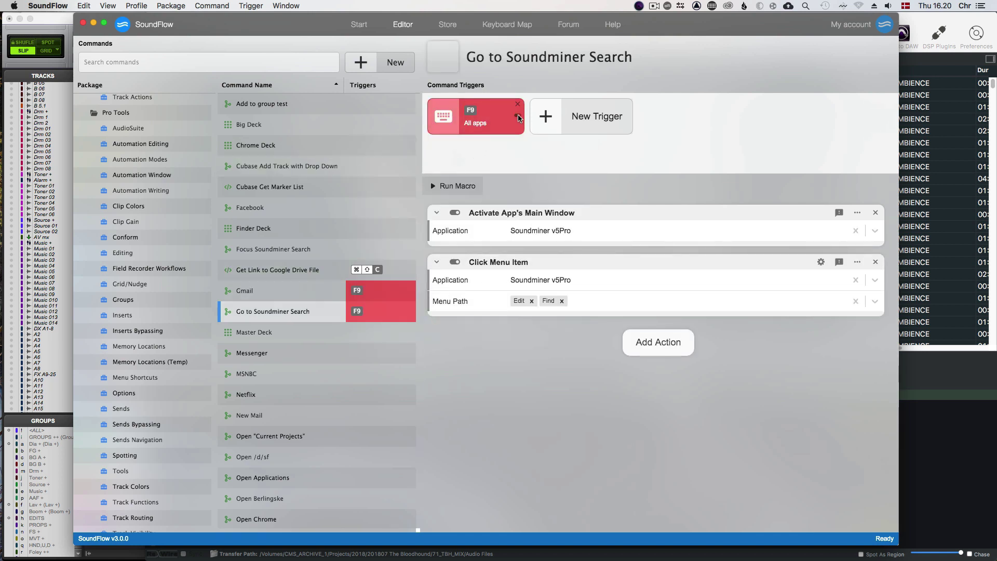
{"action": "left_click", "coordinate": [518, 117]}
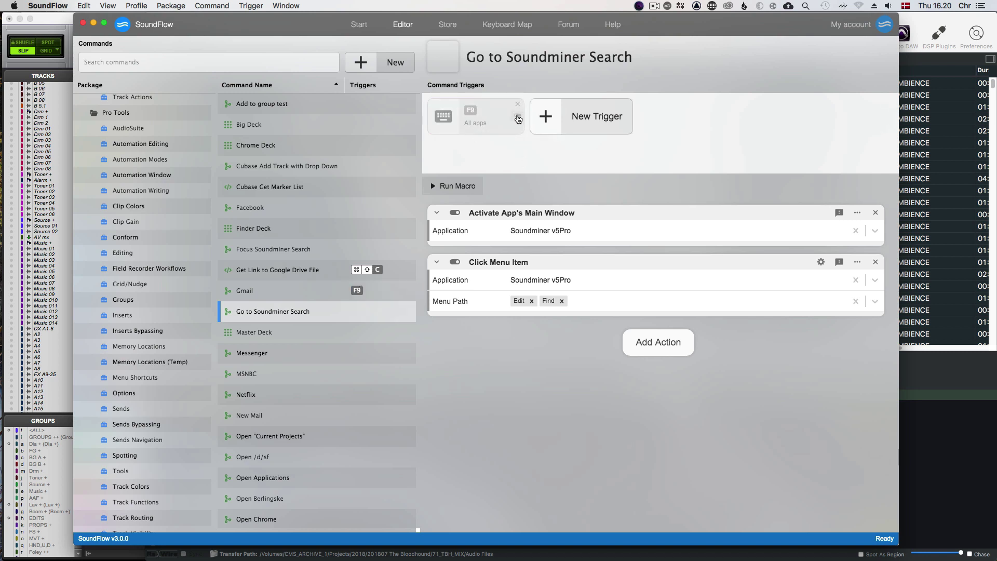
{"action": "left_click", "coordinate": [518, 119]}
{"action": "left_click", "coordinate": [313, 289]}
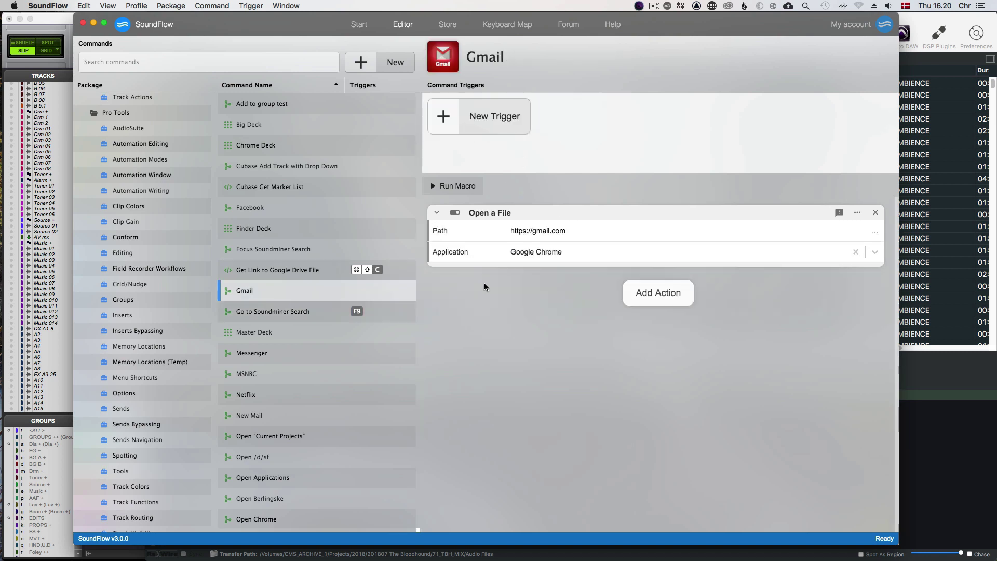
{"action": "left_click", "coordinate": [298, 318]}
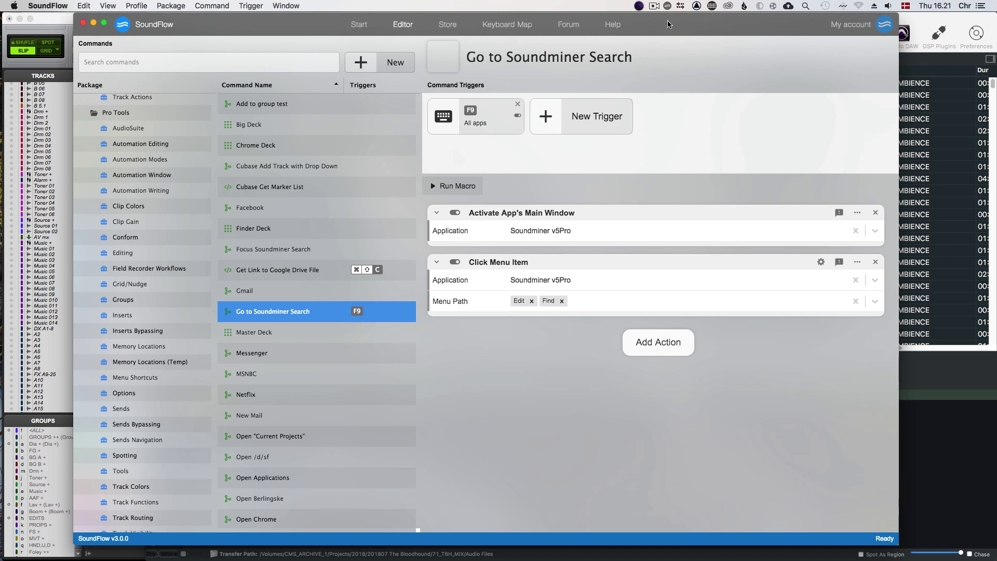
Switch to Pro Tools and bring the TBH_MIX_301_sftests Edit window to the front.
{"action": "left_click_drag", "start_coordinate": [668, 24], "coordinate": [671, 23]}
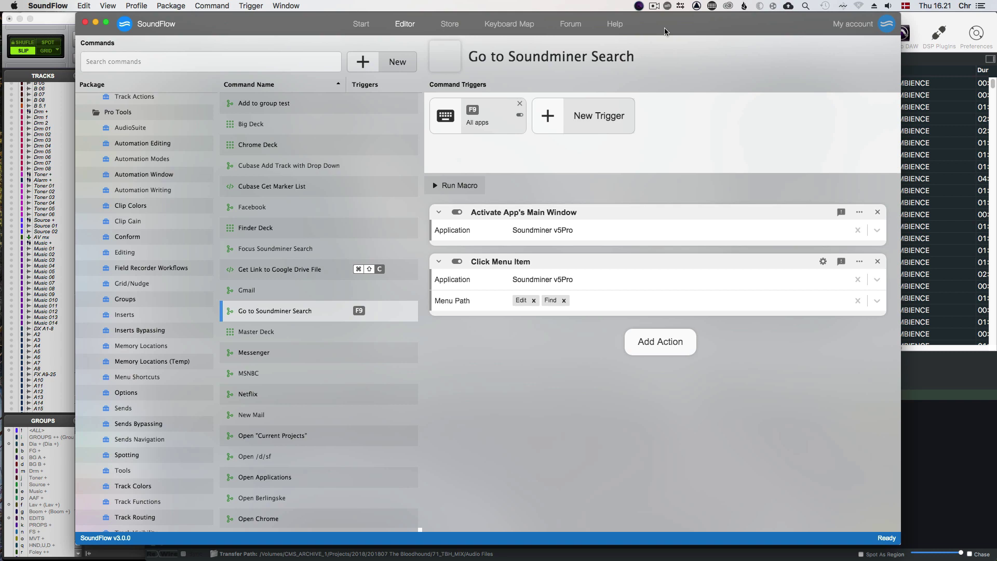
{"action": "key", "text": "super+Tab"}
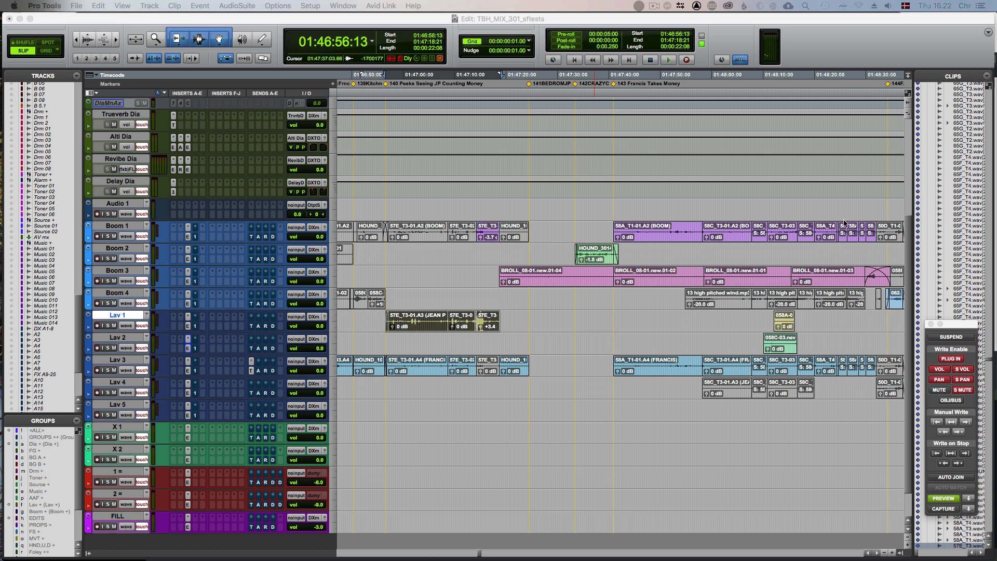
{"action": "left_click", "coordinate": [734, 40]}
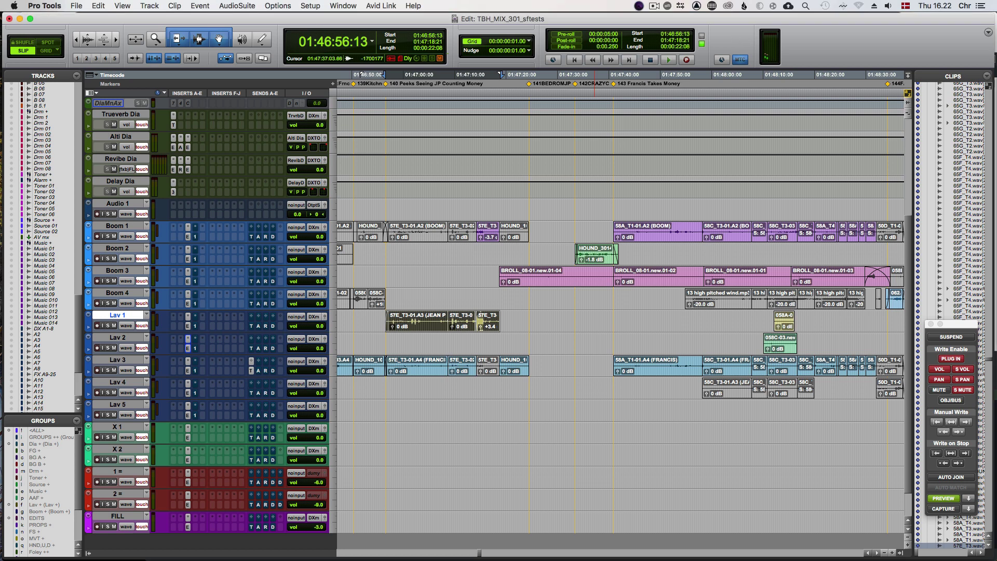
{"action": "left_click_drag", "start_coordinate": [542, 20], "coordinate": [541, 19]}
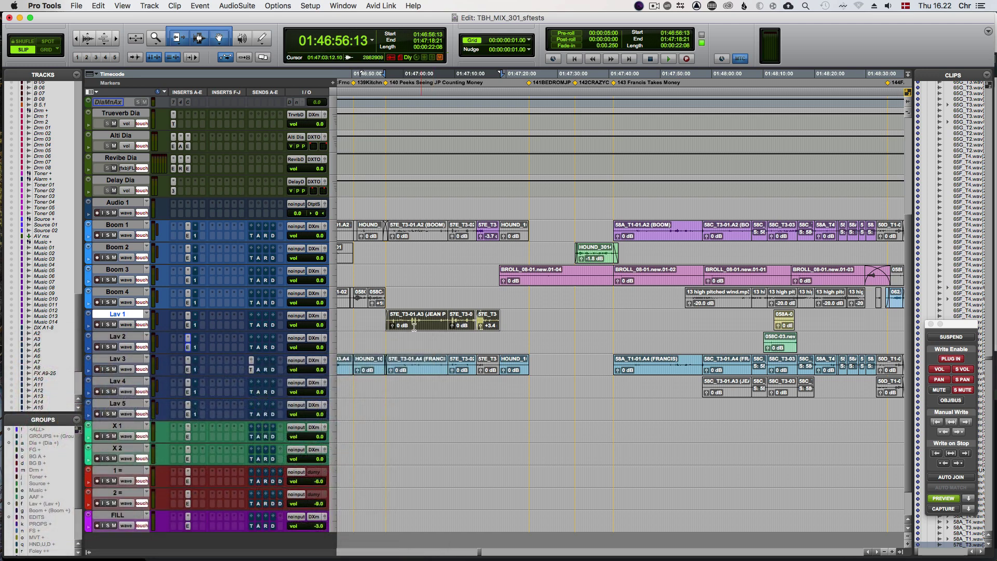
Open the Stream Deck configuration window, view the SoundFlow Full Screen copy profile, and close the window.
{"action": "left_click", "coordinate": [712, 6]}
{"action": "left_click", "coordinate": [714, 19]}
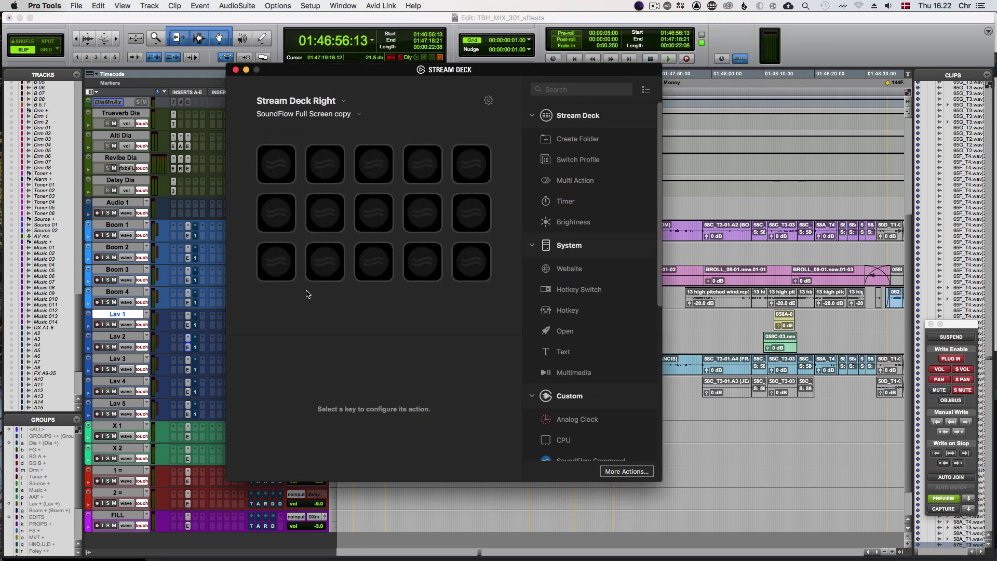
{"action": "left_click", "coordinate": [236, 69]}
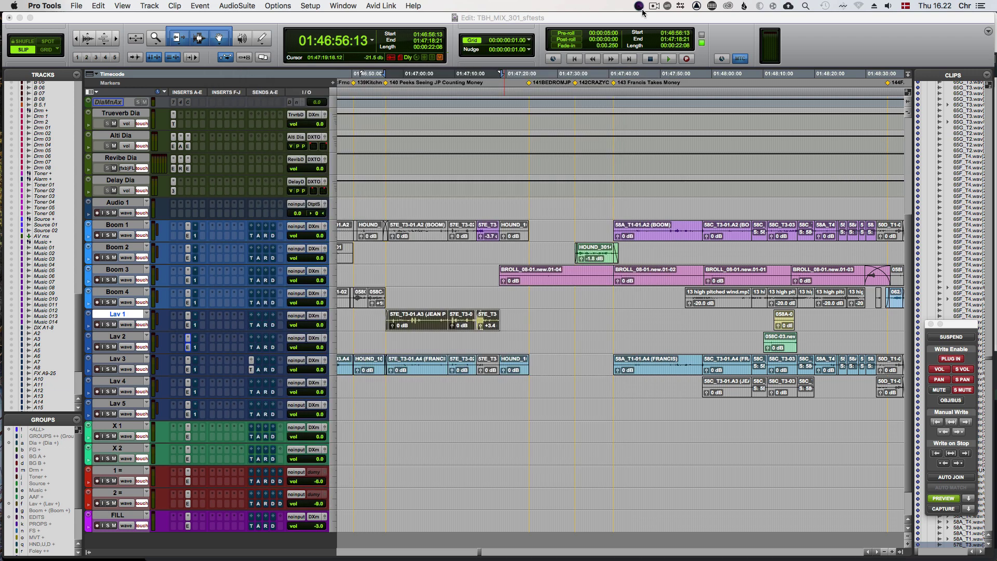
Switch to SoundFlow and open the Master Deck command to view its button layout and device setting.
{"action": "key", "text": "super+Tab"}
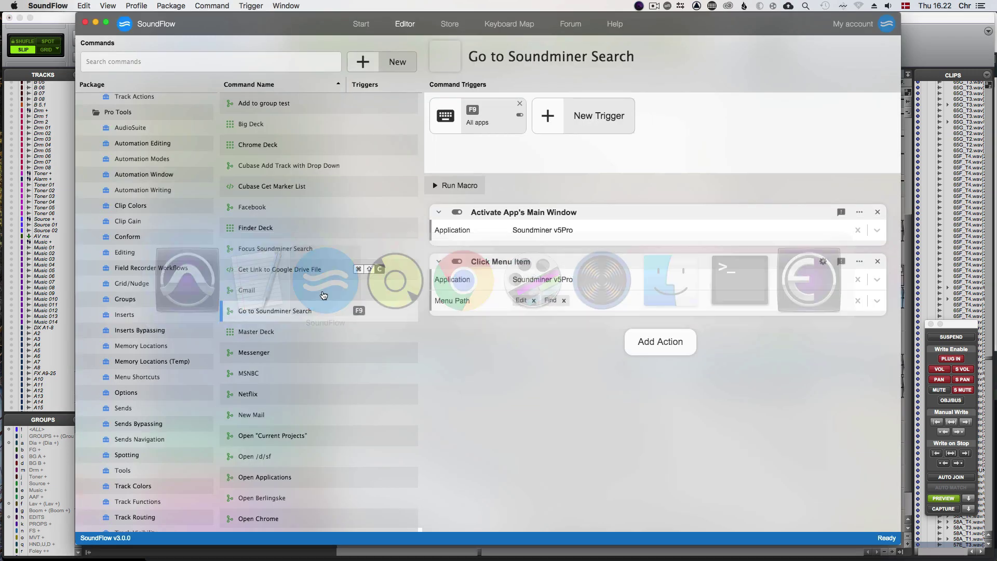
{"action": "left_click", "coordinate": [282, 335]}
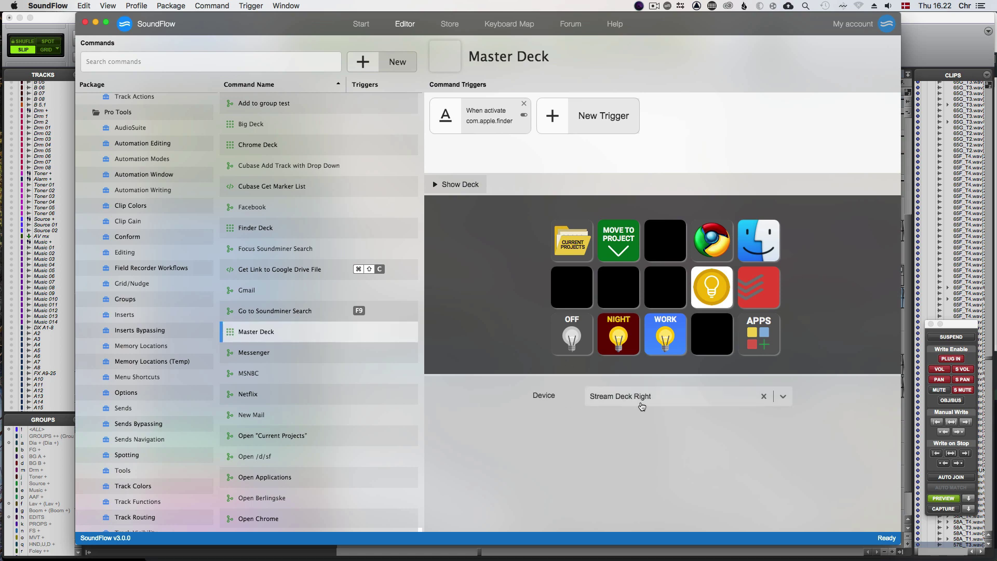
{"action": "left_click", "coordinate": [639, 404]}
{"action": "left_click", "coordinate": [545, 430]}
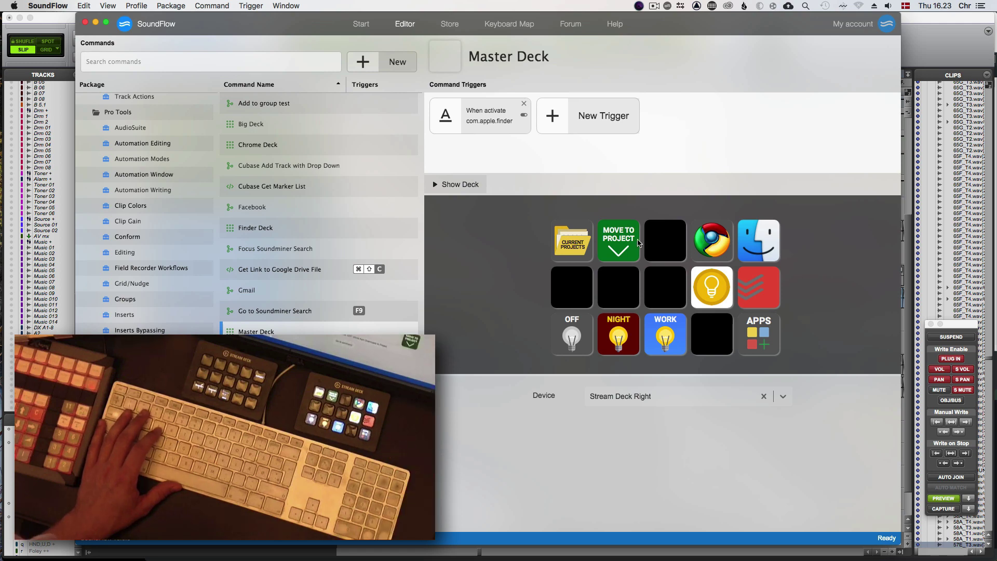
Move the Move to Project button into the neighbouring empty slot of the Master Deck and back again.
{"action": "left_click_drag", "start_coordinate": [621, 243], "coordinate": [673, 244]}
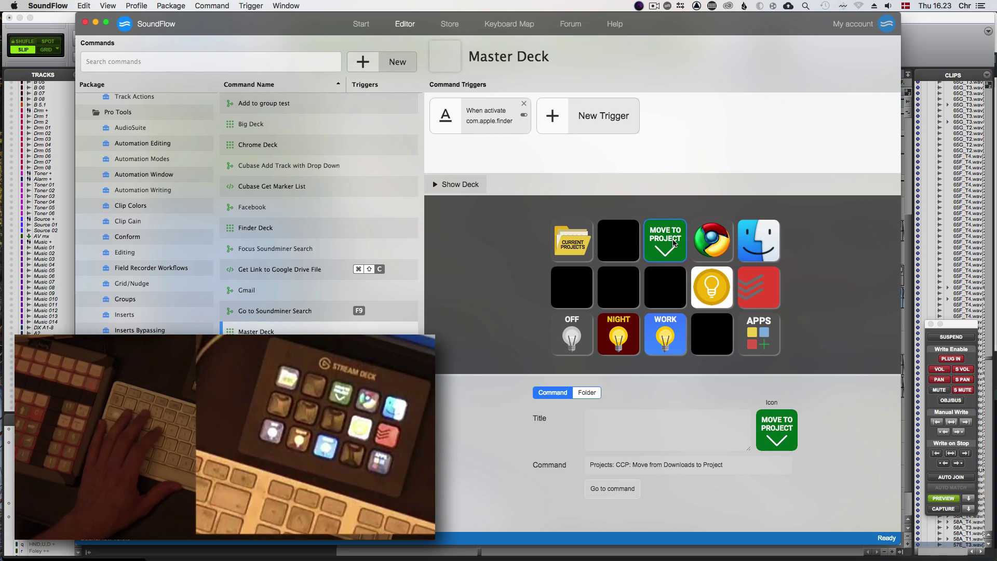
{"action": "left_click_drag", "start_coordinate": [673, 243], "coordinate": [620, 242]}
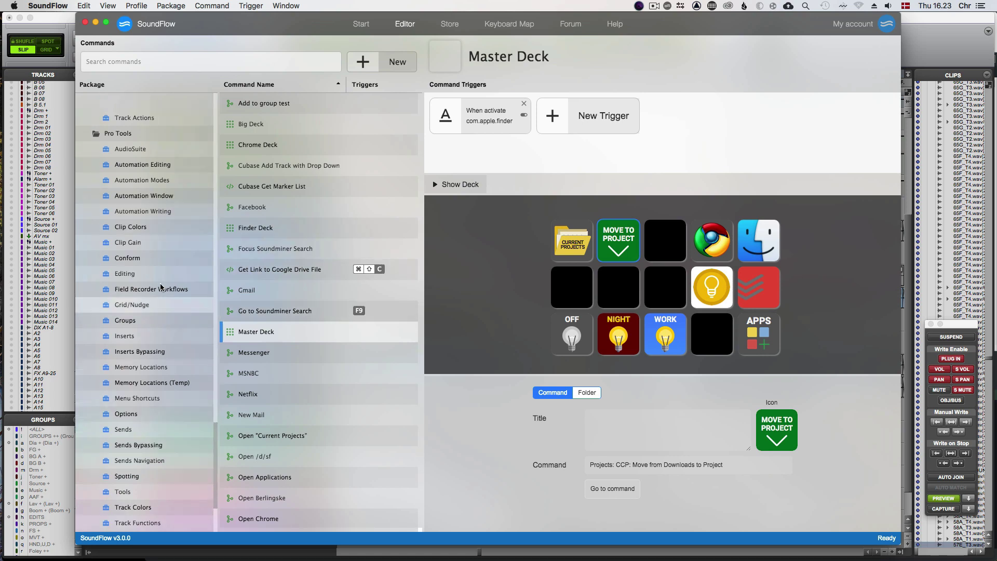
Open the iZotope RX Deck command in the Dialog Editing iZotope package to view its button layout and trigger.
{"action": "scroll", "coordinate": [174, 285], "scroll_direction": "up", "scroll_amount": 5}
{"action": "scroll", "coordinate": [160, 296], "scroll_direction": "down", "scroll_amount": 10}
{"action": "scroll", "coordinate": [160, 293], "scroll_direction": "up", "scroll_amount": 15}
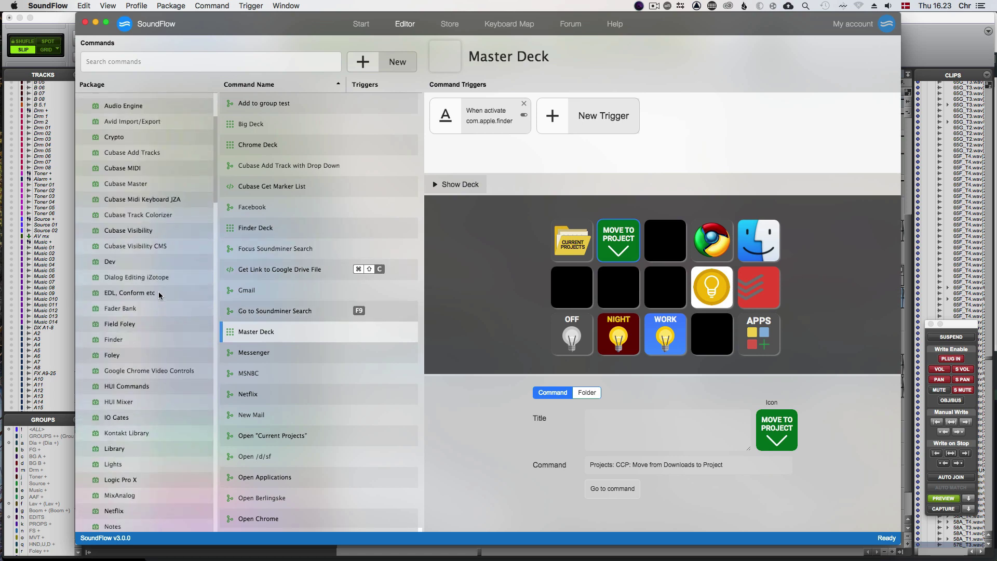
{"action": "left_click", "coordinate": [181, 277]}
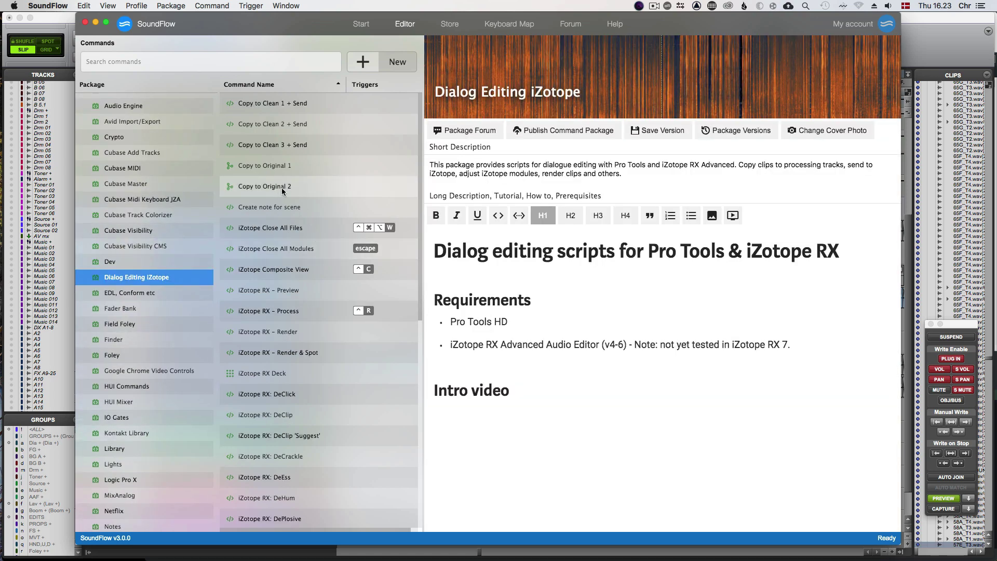
{"action": "left_click", "coordinate": [291, 370]}
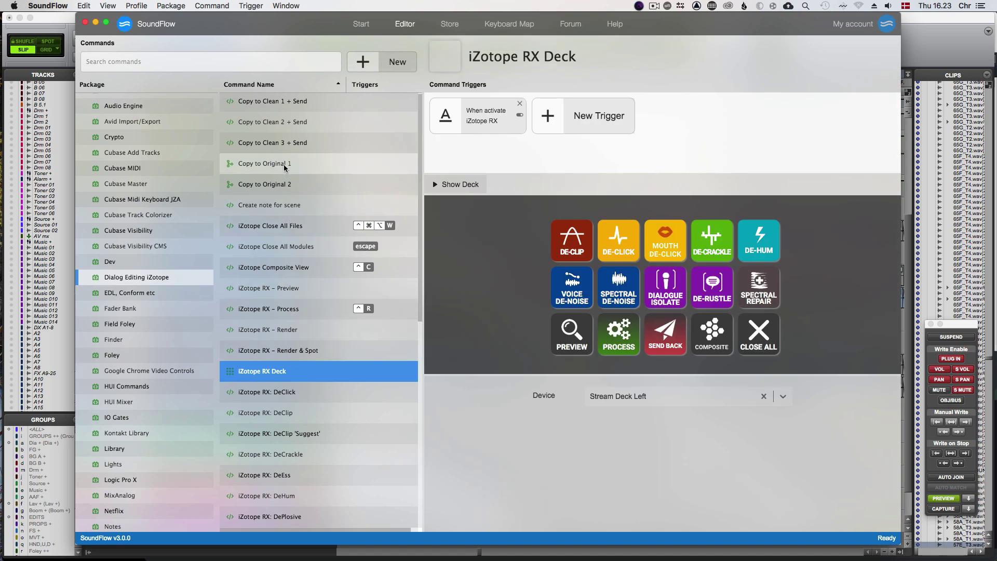
{"action": "scroll", "coordinate": [293, 239], "scroll_direction": "down", "scroll_amount": 10}
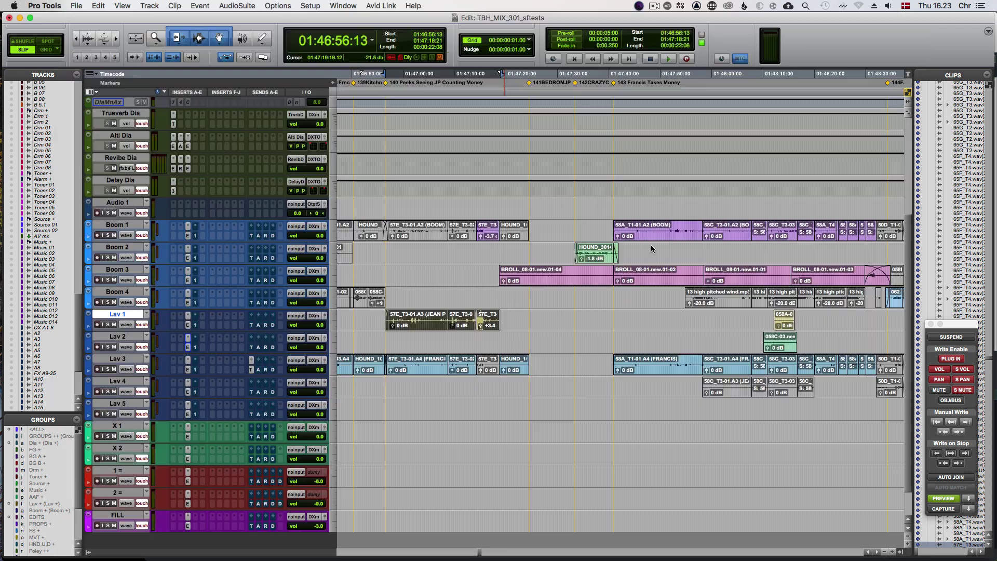
Switch to Pro Tools and select the three adjoining 57E clips on the Lav 1 track.
{"action": "left_click", "coordinate": [433, 318]}
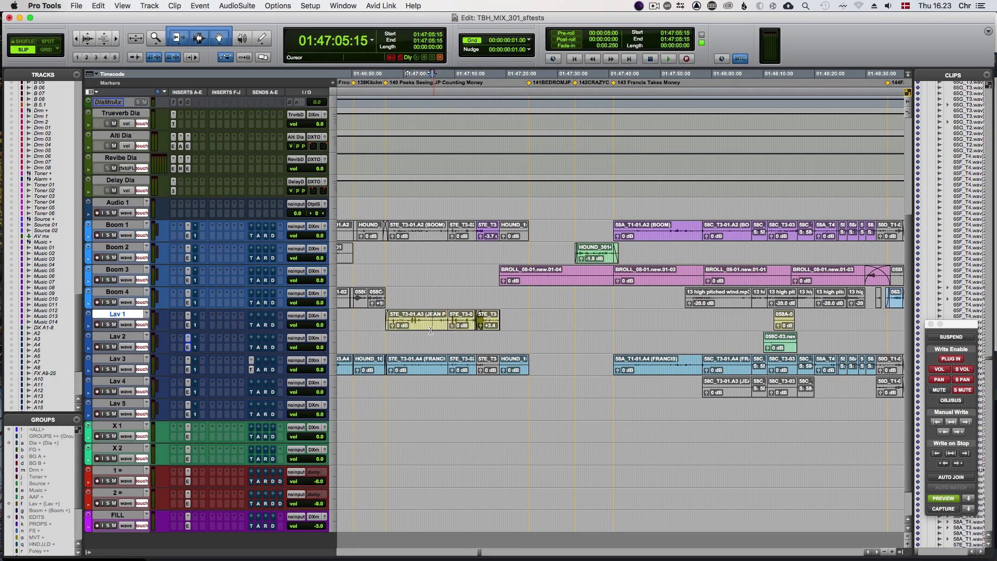
{"action": "left_click", "coordinate": [475, 327], "text": "shift"}
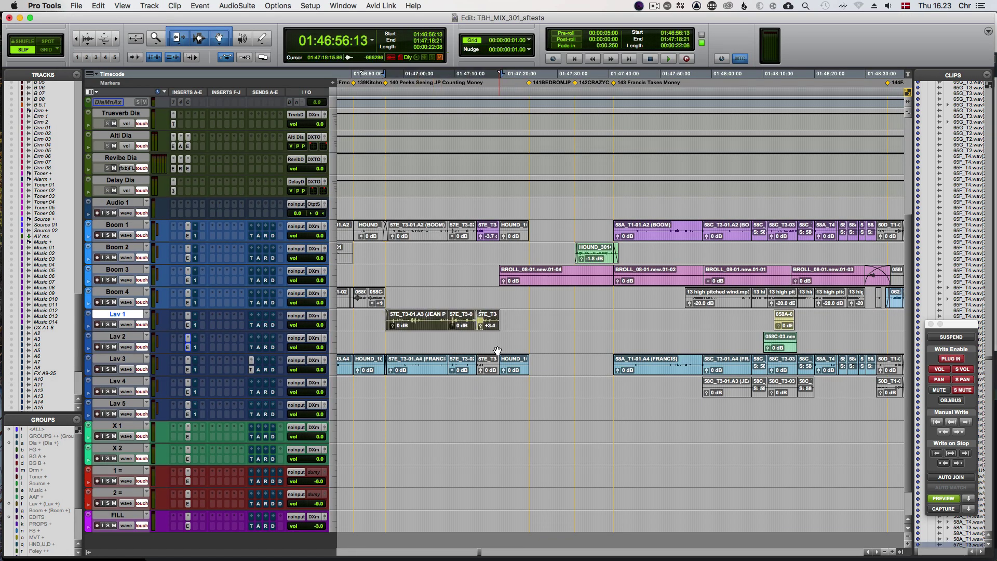
{"action": "key", "text": "t"}
{"action": "scroll", "coordinate": [497, 350], "scroll_direction": "right", "scroll_amount": 5}
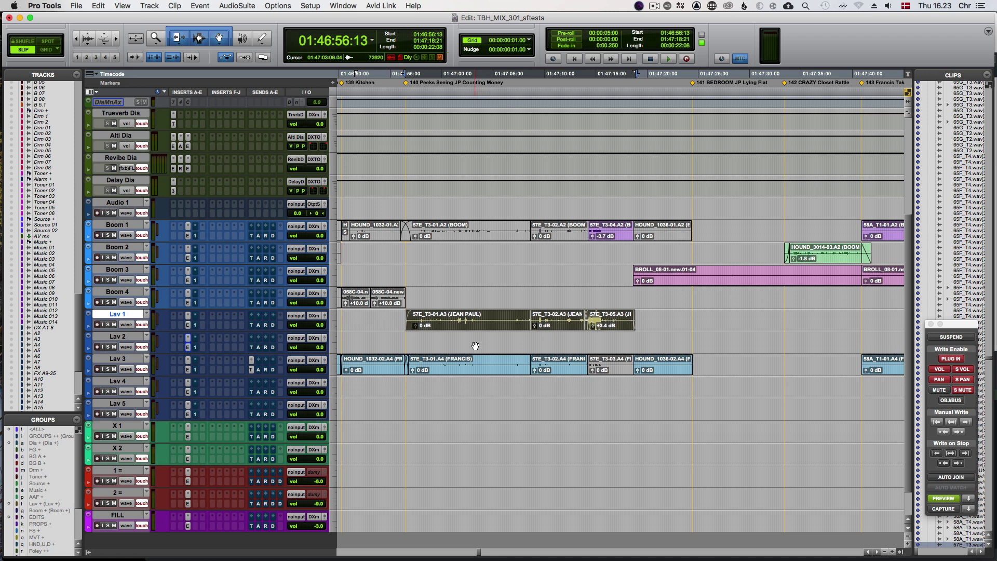
Look through the AudioSuite plug-in categories to the iZotope, Inc. list and close it without choosing a plug-in.
{"action": "left_click", "coordinate": [249, 6]}
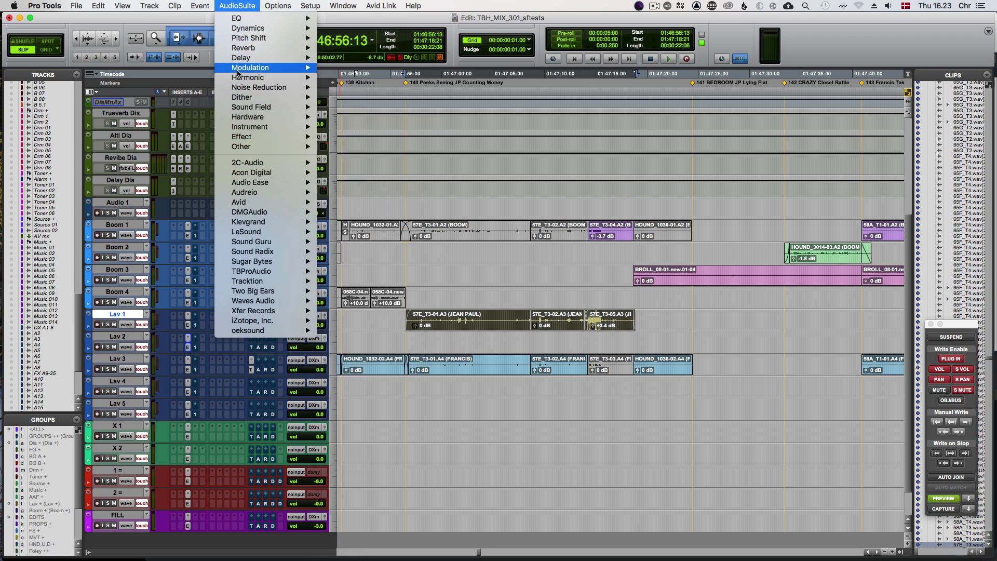
{"action": "mouse_move", "coordinate": [222, 62]}
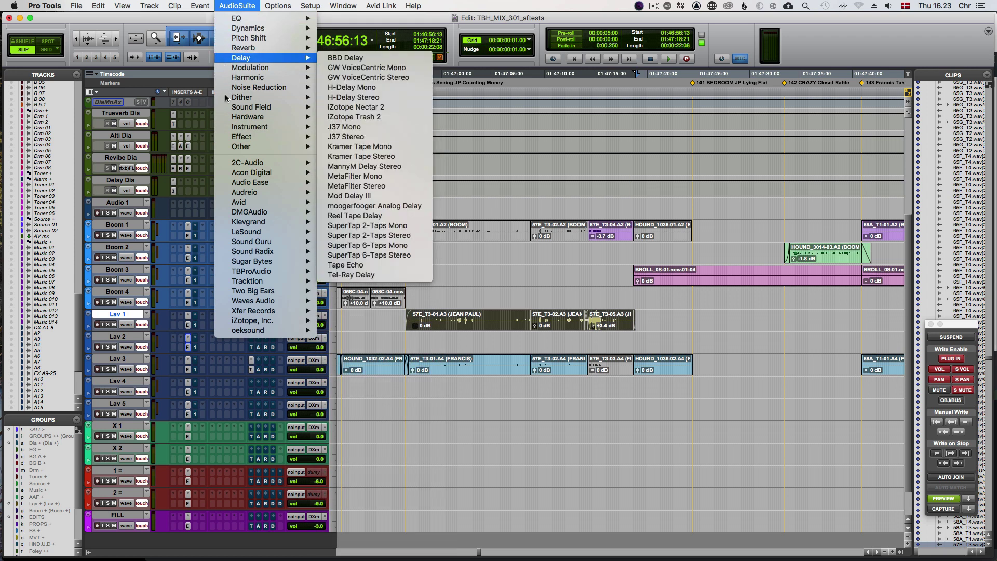
{"action": "mouse_move", "coordinate": [268, 326]}
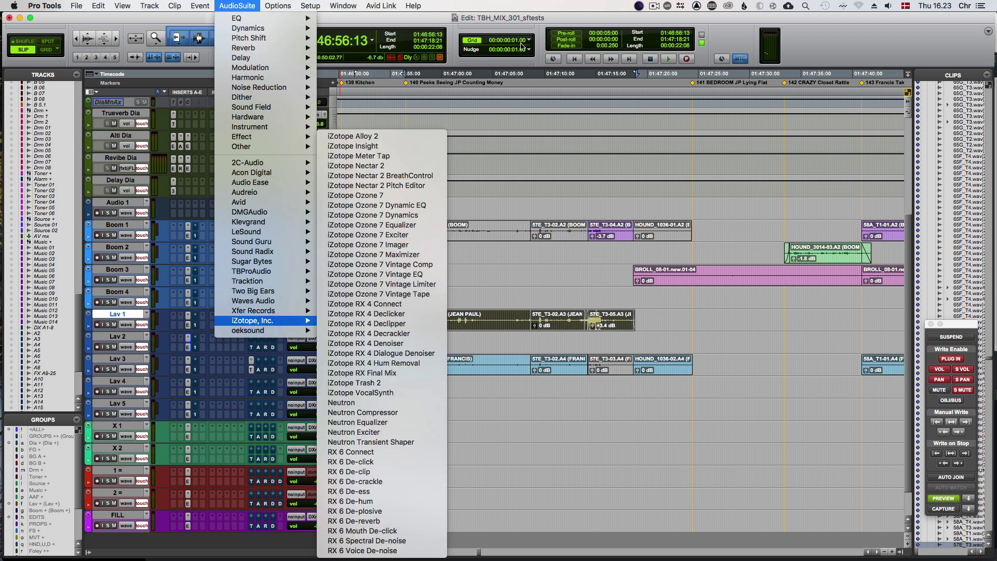
{"action": "key", "text": "Escape"}
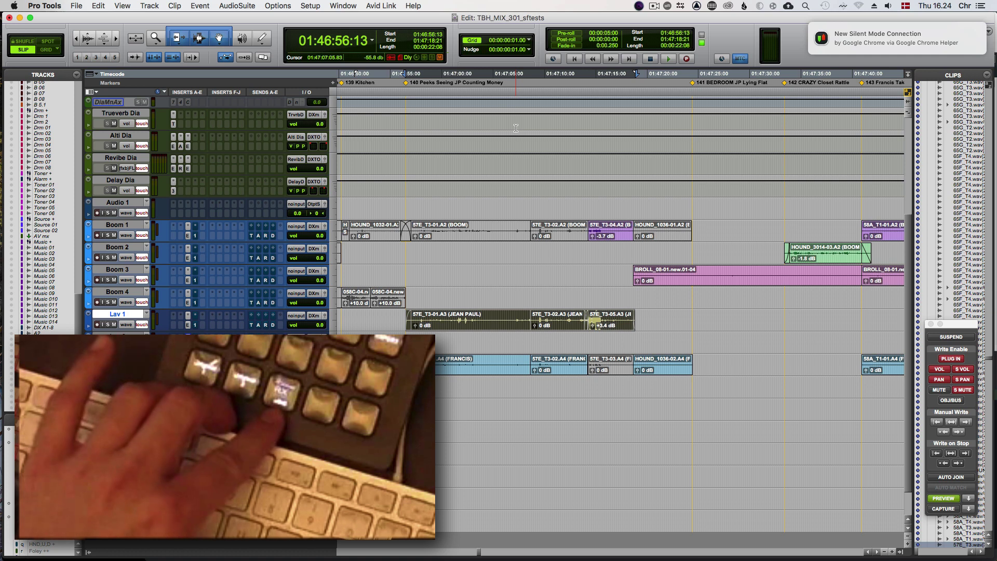
Send the selected Lav 1 clips to iZotope RX 6 for repair and check the clip-by-clip processing option in RX Connect.
{"action": "key", "text": "ctrl+alt+r"}
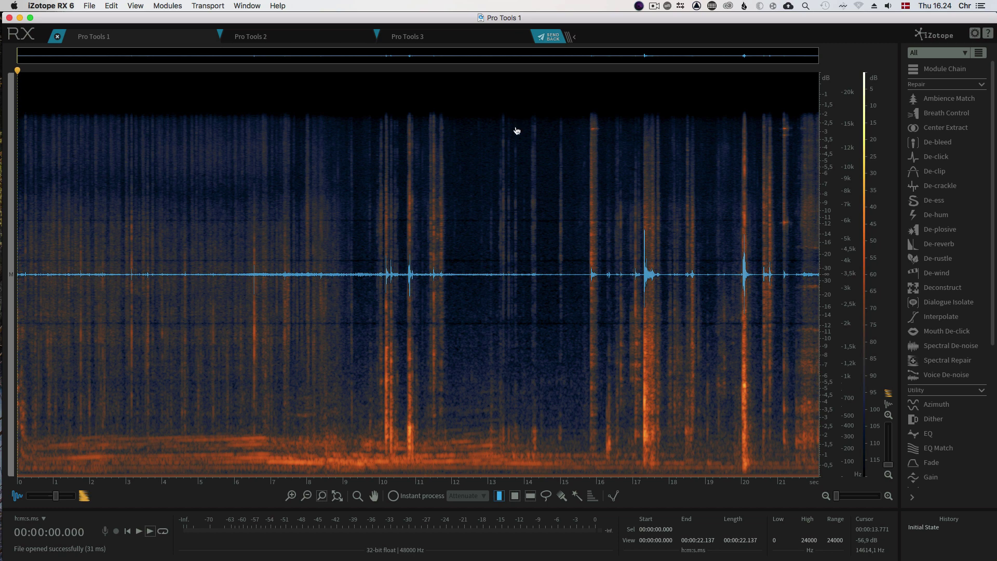
{"action": "key", "text": "super+Tab"}
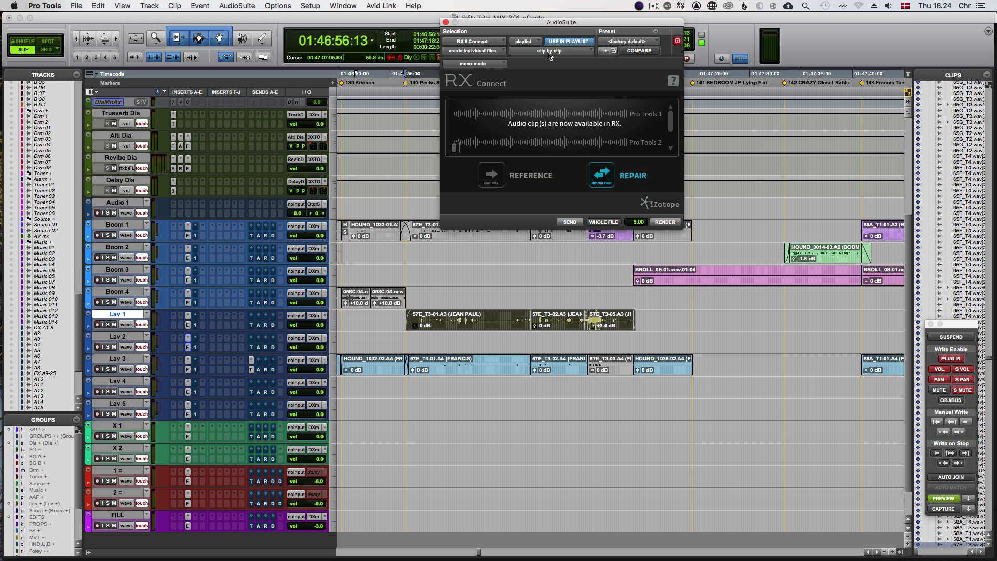
{"action": "left_click", "coordinate": [535, 54]}
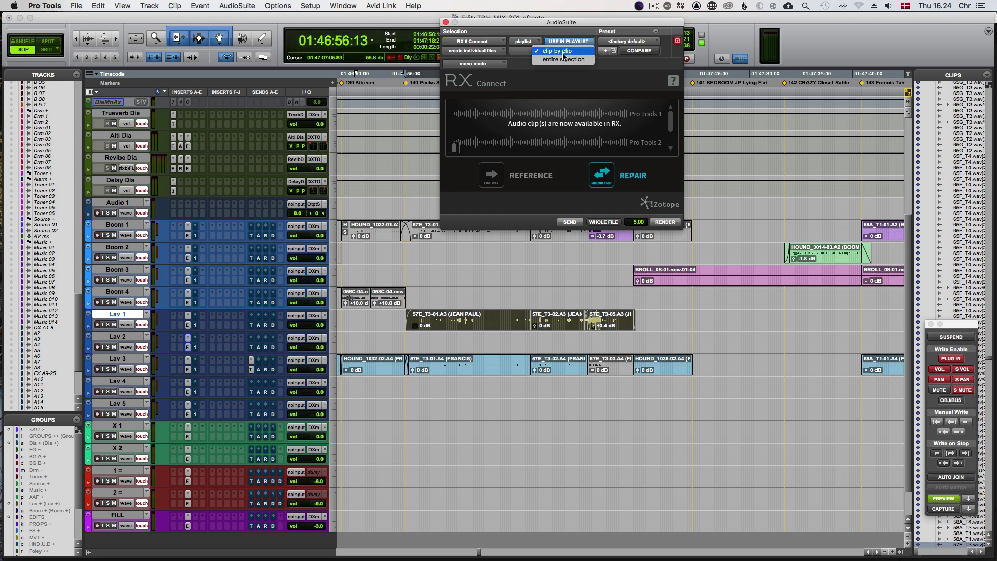
{"action": "left_click", "coordinate": [609, 71]}
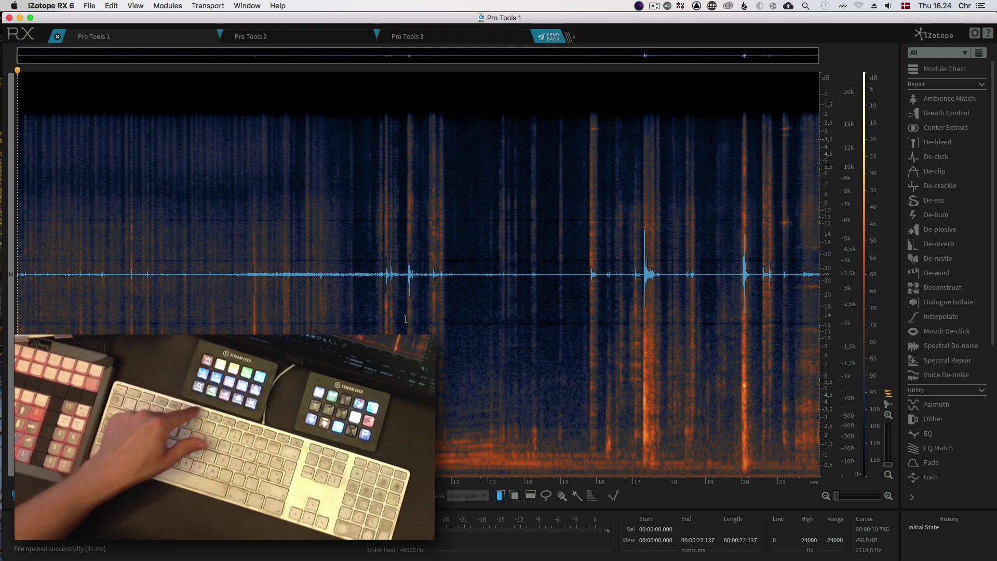
Combine the three RX files into a Composite View and process it with the De-click module.
{"action": "key", "text": "shift+super+c"}
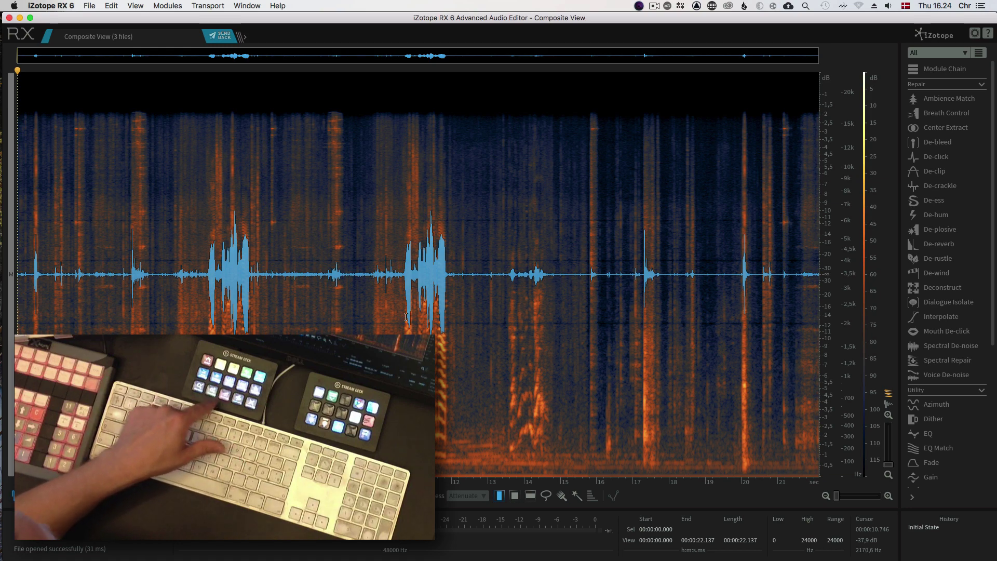
{"action": "key", "text": "alt+super+c"}
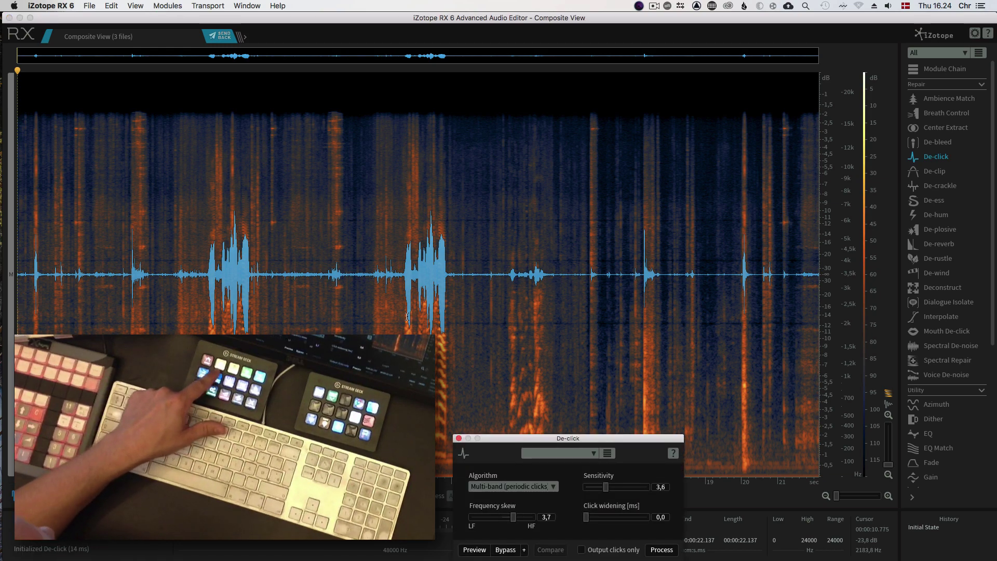
{"action": "key", "text": "Return"}
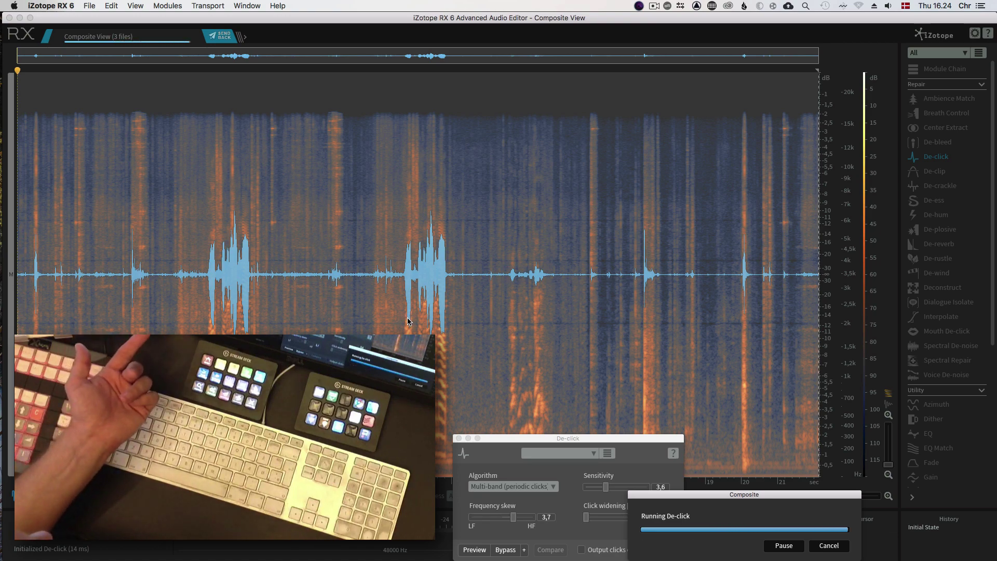
{"action": "key", "text": "alt+super+c"}
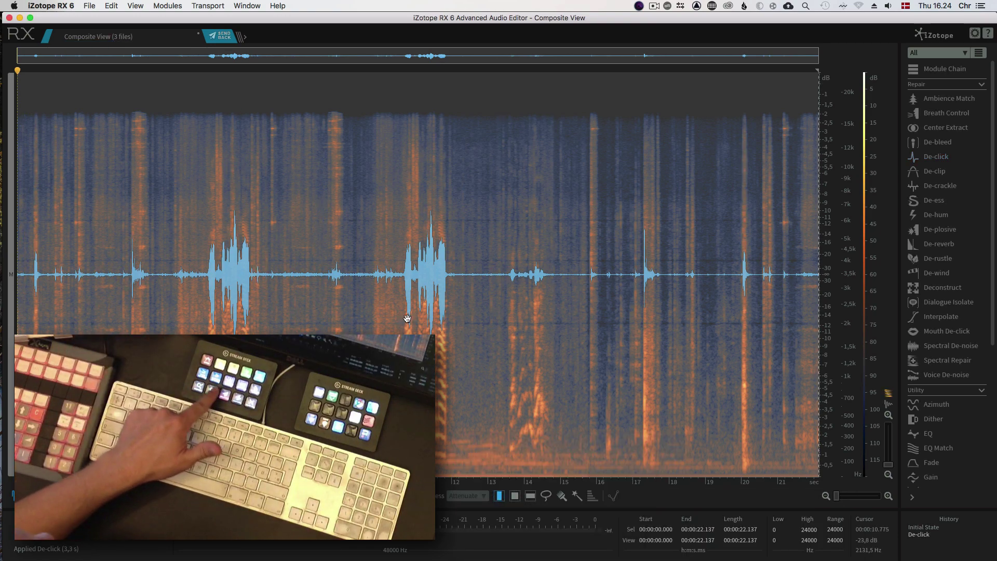
Send the processed audio back onto the Lav 1 clips in Pro Tools and inspect them at an enlarged track height.
{"action": "key", "text": "super+Return"}
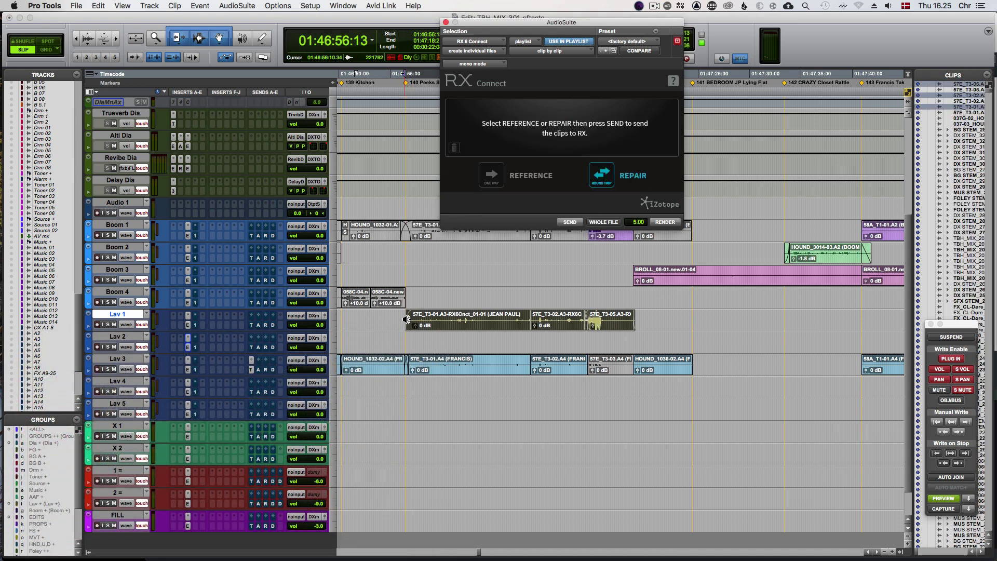
{"action": "key", "text": "super+w"}
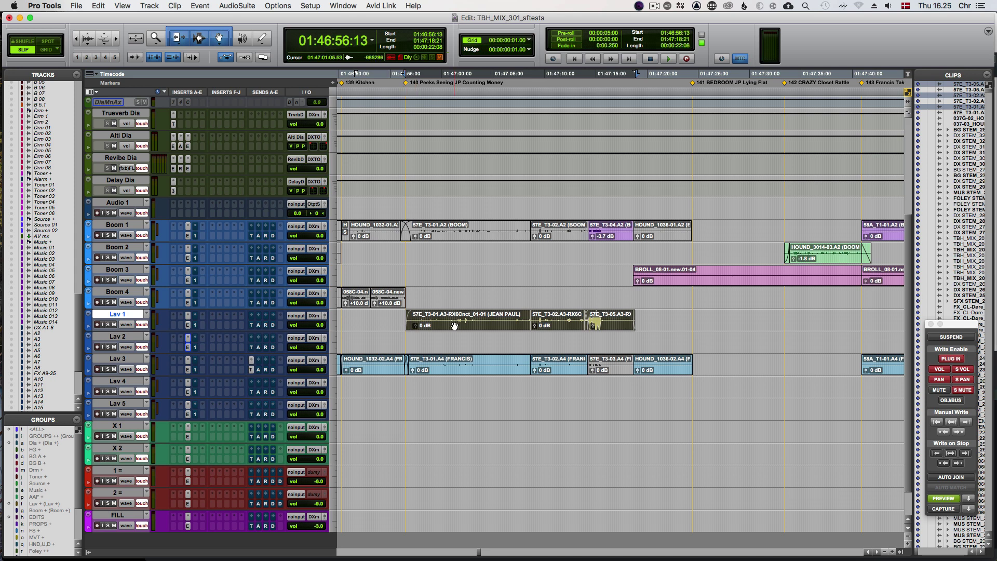
{"action": "left_click", "coordinate": [450, 321]}
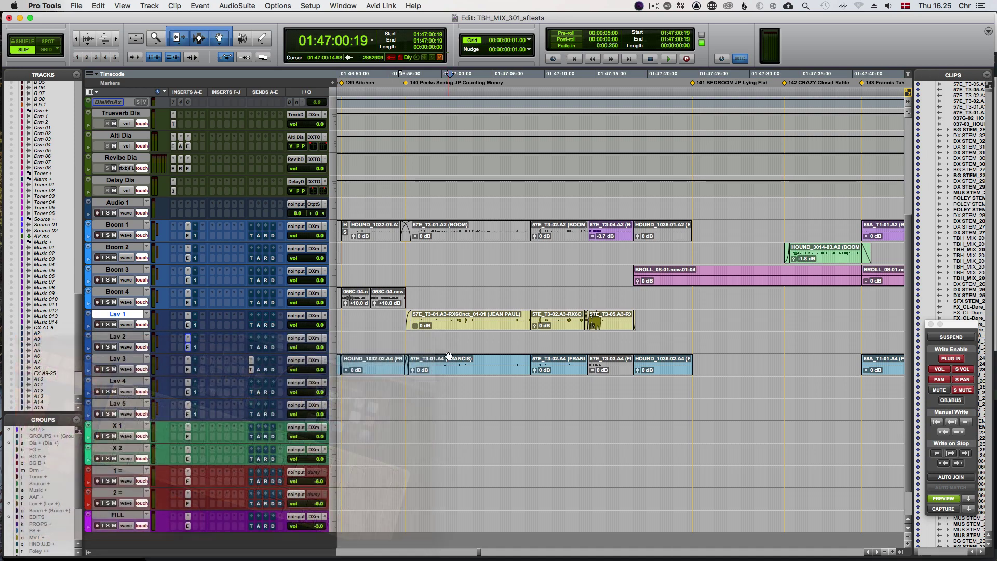
{"action": "key", "text": "ctrl+Up"}
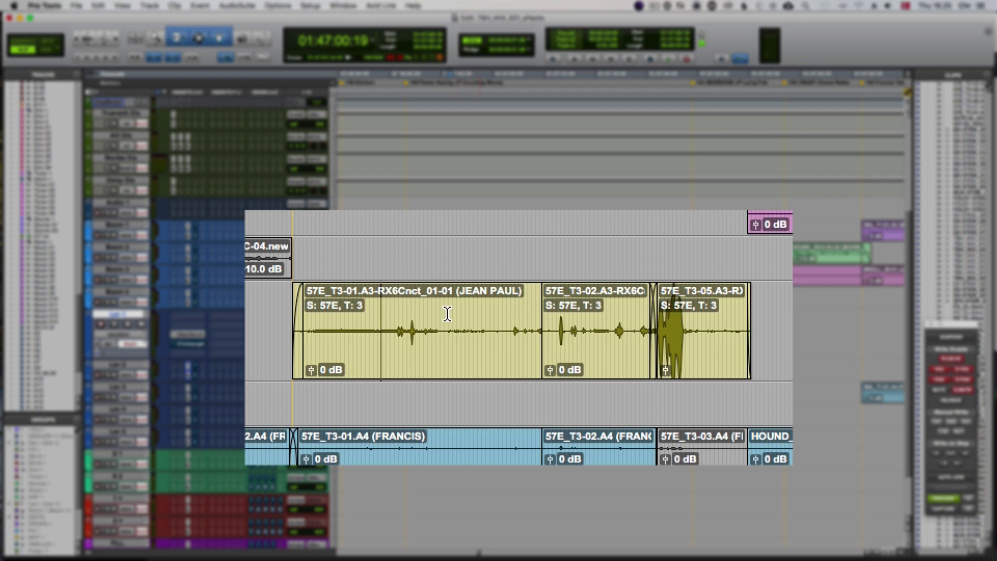
{"action": "key", "text": "ctrl+Down"}
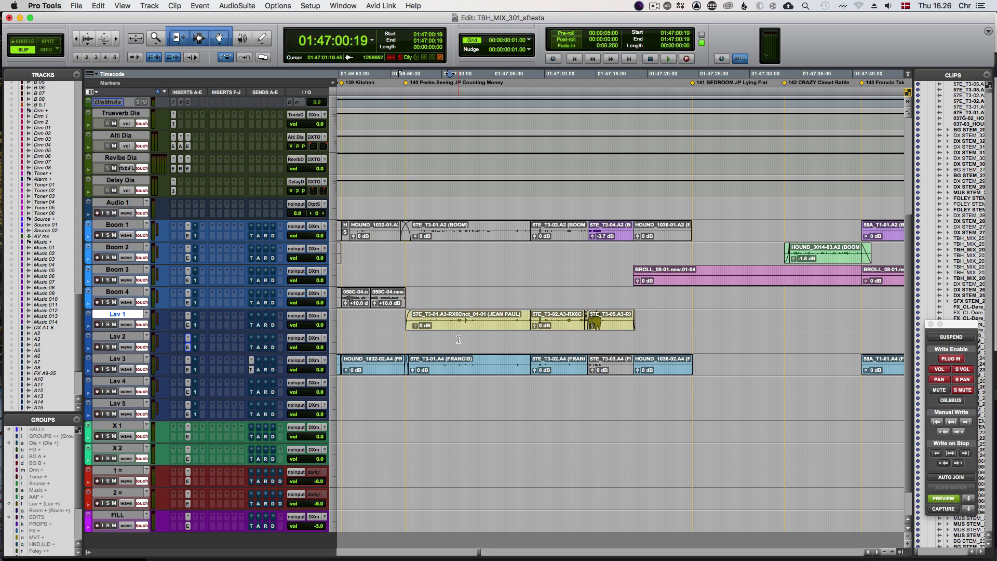
Switch to SoundFlow and review the command list of the Dialog Editing iZotope package.
{"action": "key", "text": "super+Tab"}
{"action": "key", "text": "super+Tab"}
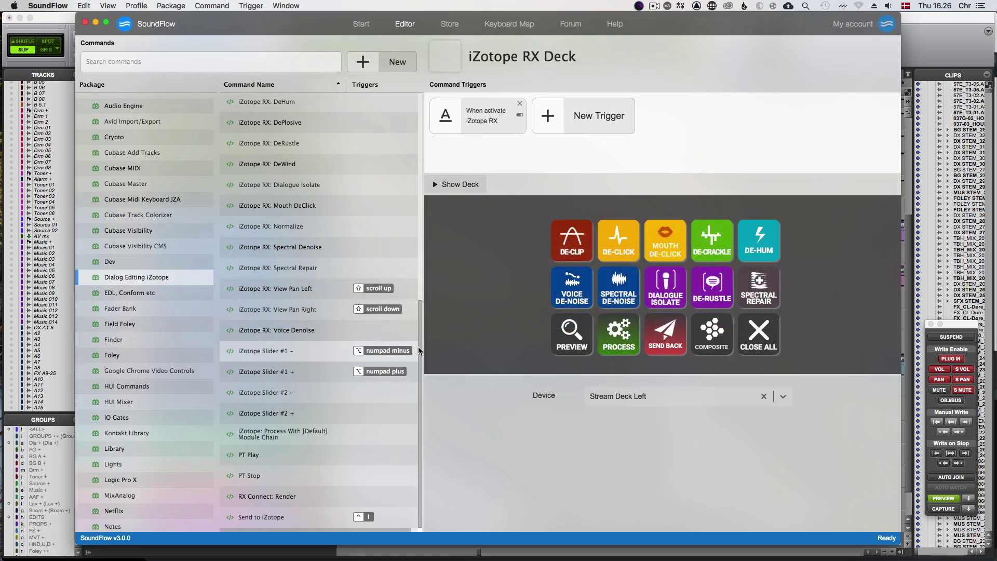
{"action": "left_click_drag", "start_coordinate": [418, 349], "coordinate": [416, 128]}
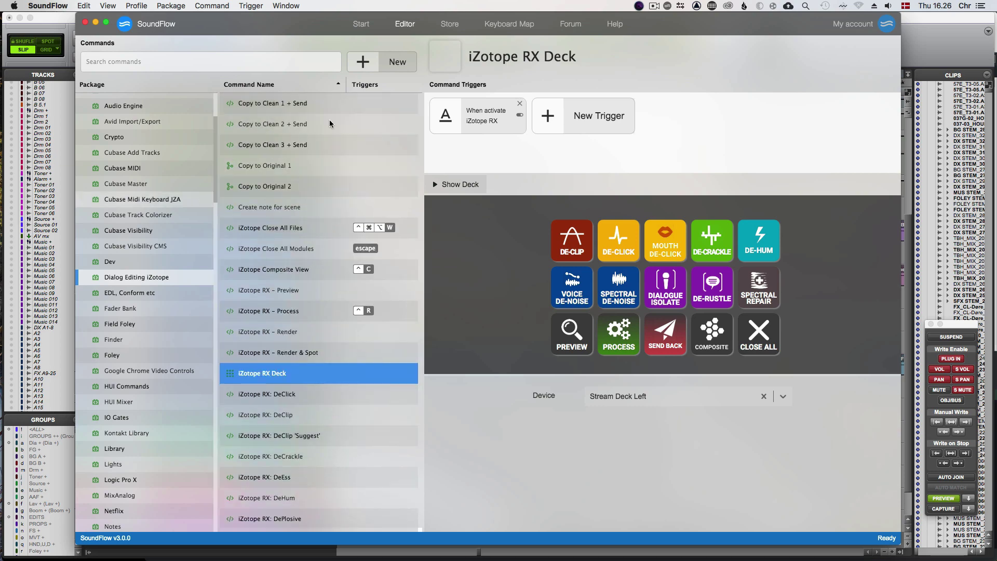
Find the Dialog Editing iZotope package in the SoundFlow Store and install it.
{"action": "left_click", "coordinate": [444, 27]}
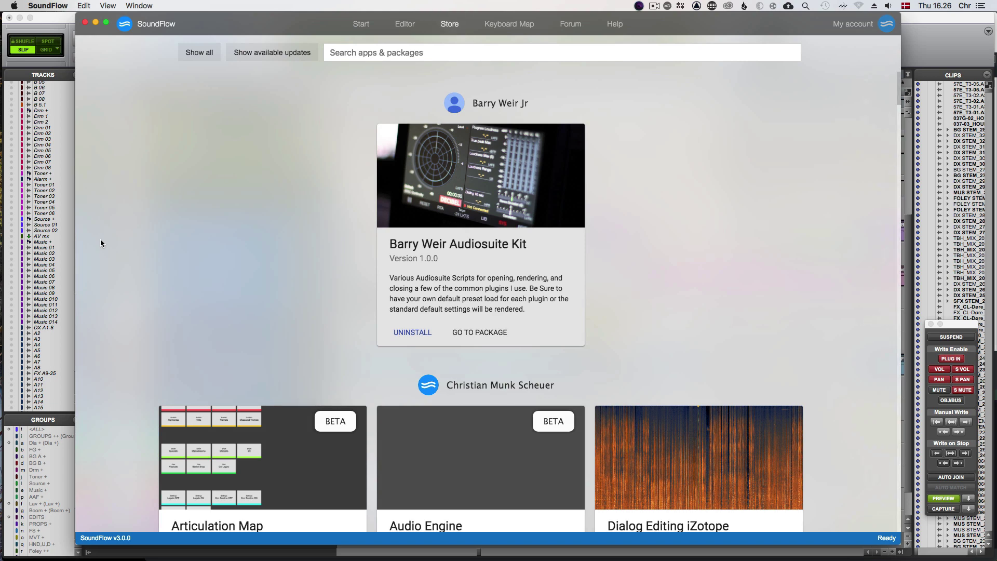
{"action": "scroll", "coordinate": [89, 252], "scroll_direction": "down", "scroll_amount": 3}
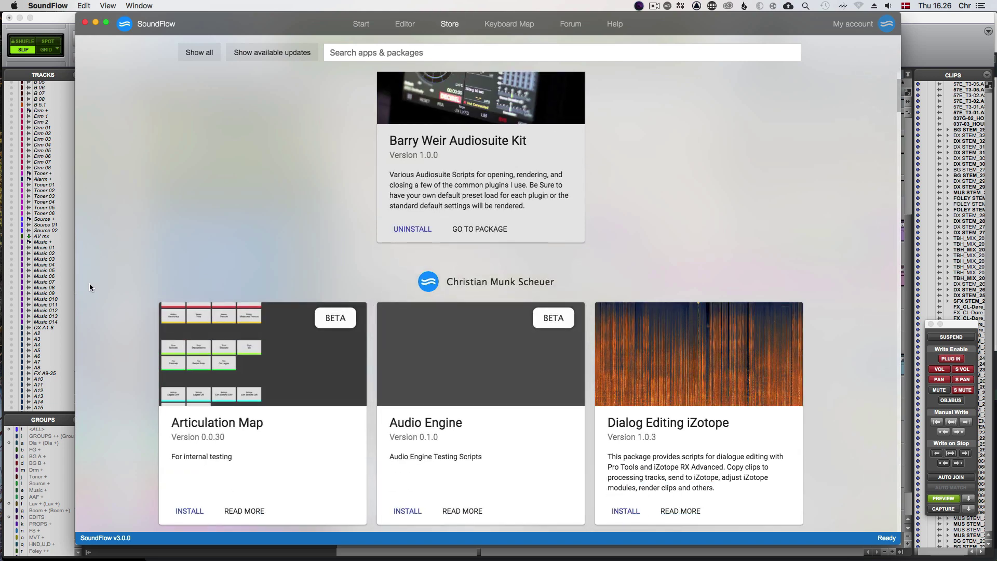
{"action": "scroll", "coordinate": [89, 287], "scroll_direction": "up", "scroll_amount": 3}
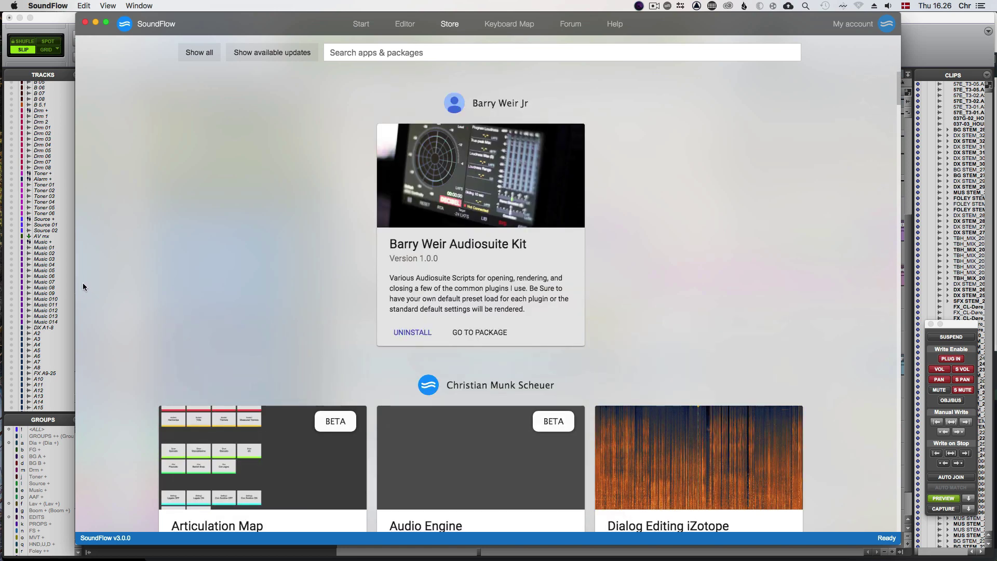
{"action": "scroll", "coordinate": [362, 278], "scroll_direction": "down", "scroll_amount": 5}
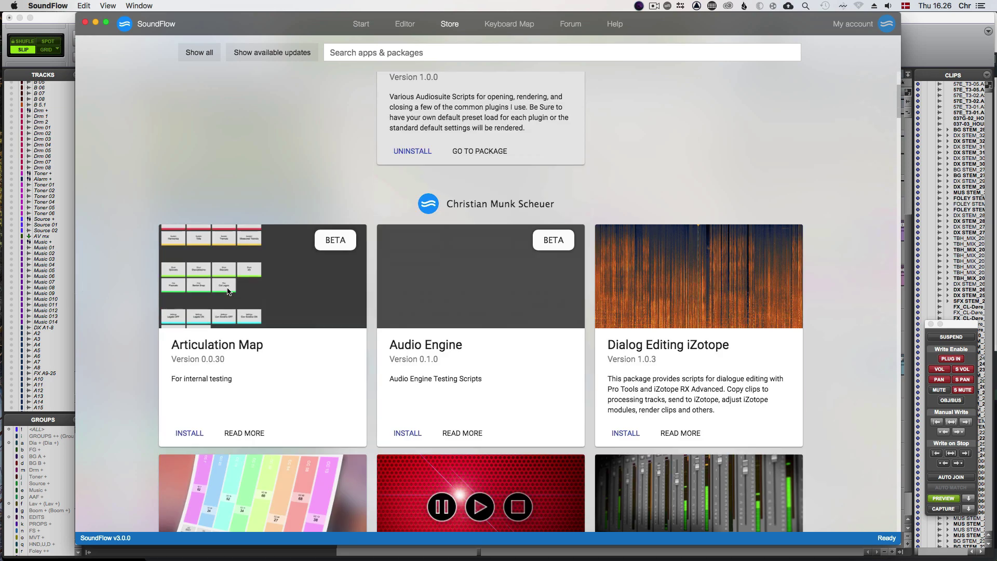
{"action": "scroll", "coordinate": [93, 281], "scroll_direction": "down", "scroll_amount": 5}
{"action": "scroll", "coordinate": [93, 281], "scroll_direction": "up", "scroll_amount": 3}
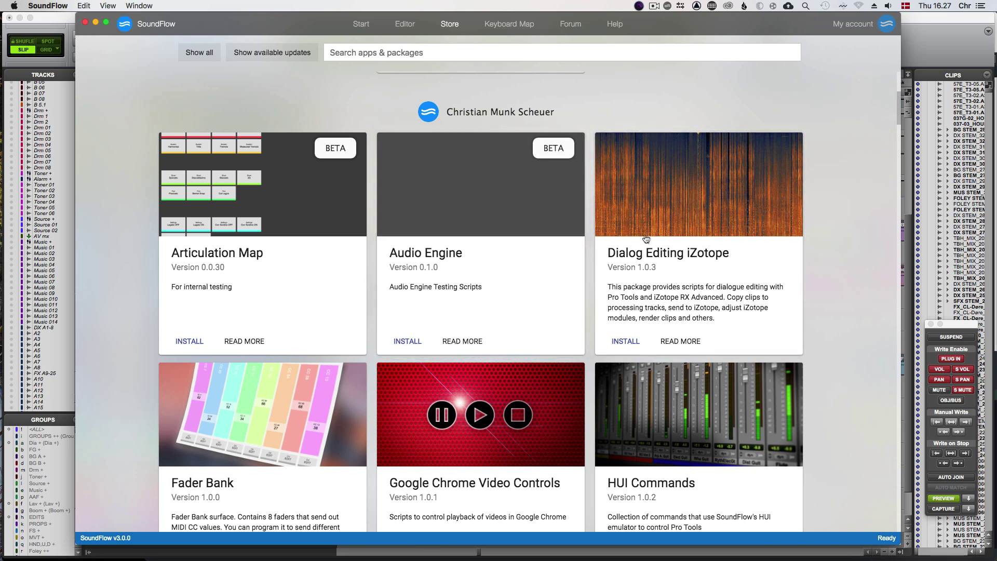
{"action": "left_click", "coordinate": [623, 344]}
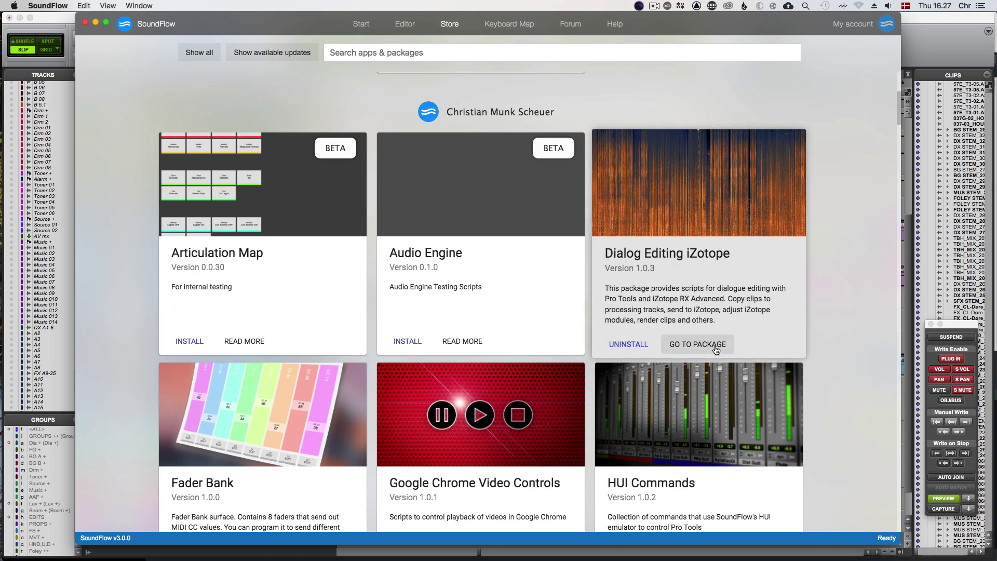
Go to the installed Dialog Editing iZotope package and review its description and command list.
{"action": "left_click", "coordinate": [715, 350]}
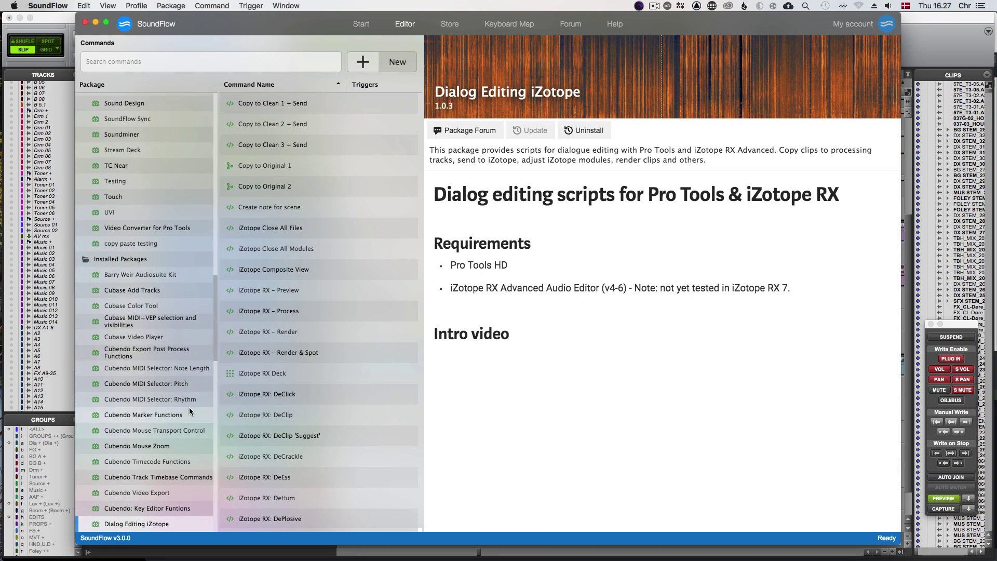
{"action": "scroll", "coordinate": [190, 411], "scroll_direction": "down", "scroll_amount": 2}
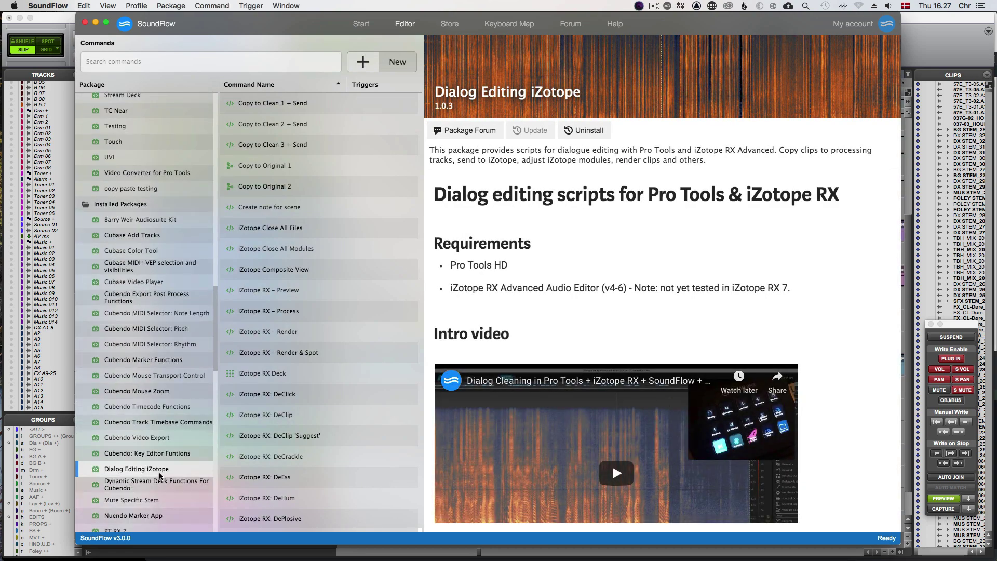
{"action": "scroll", "coordinate": [298, 457], "scroll_direction": "down", "scroll_amount": 5}
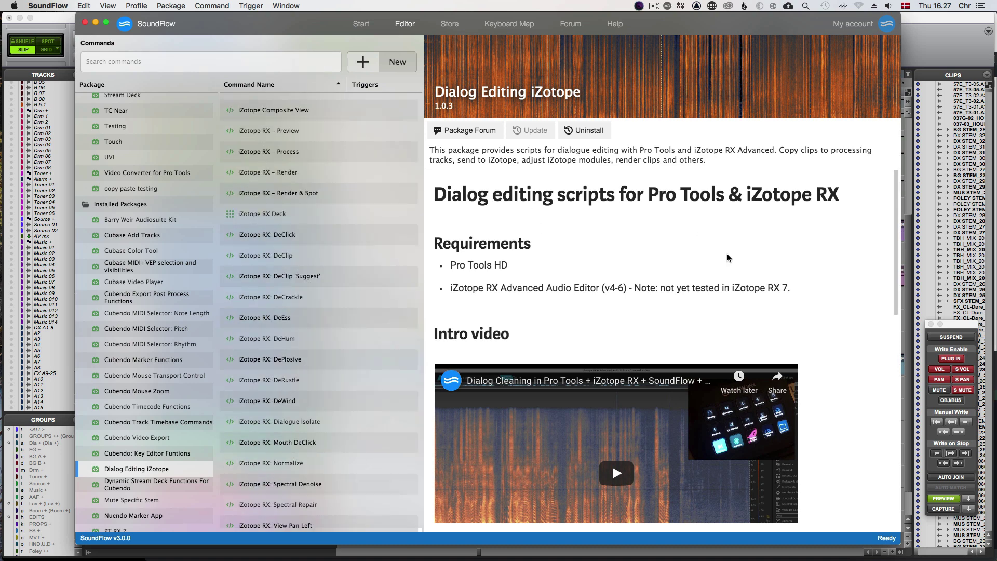
Read the Dialog Editing iZotope package's requirements and overview of scripts, and view its iZotope RX Deck layout.
{"action": "scroll", "coordinate": [635, 313], "scroll_direction": "down", "scroll_amount": 3}
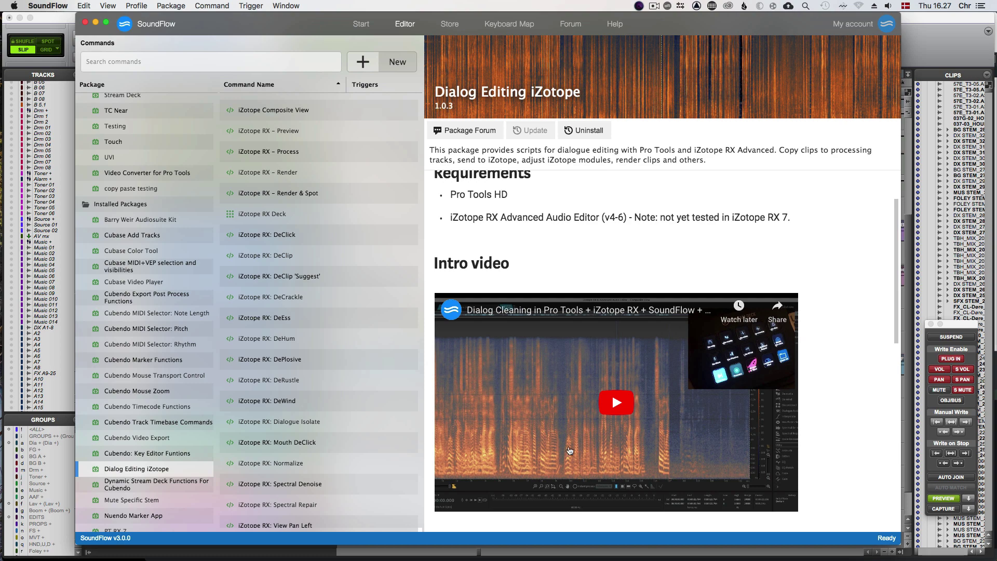
{"action": "scroll", "coordinate": [597, 452], "scroll_direction": "up", "scroll_amount": 3}
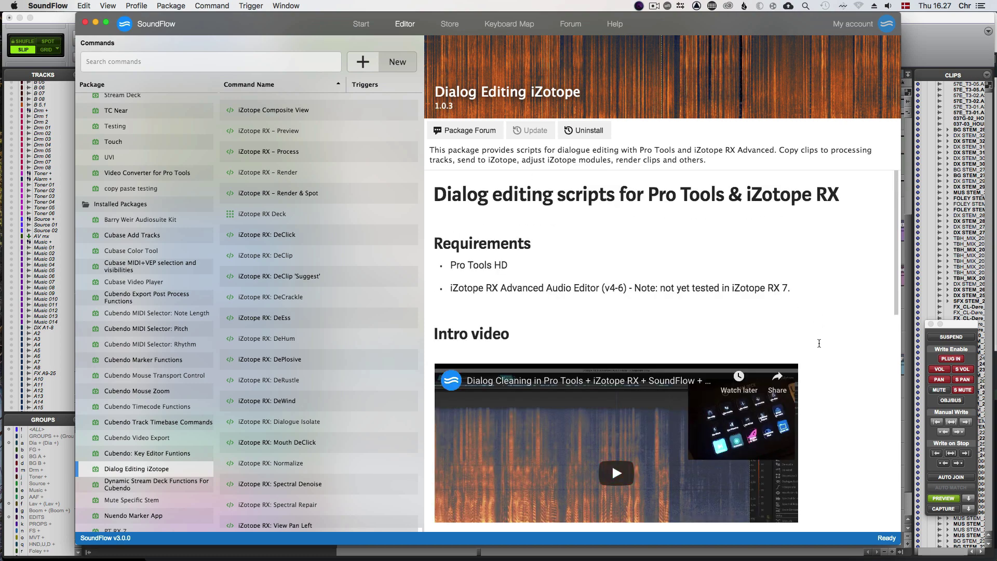
{"action": "scroll", "coordinate": [819, 343], "scroll_direction": "down", "scroll_amount": 8}
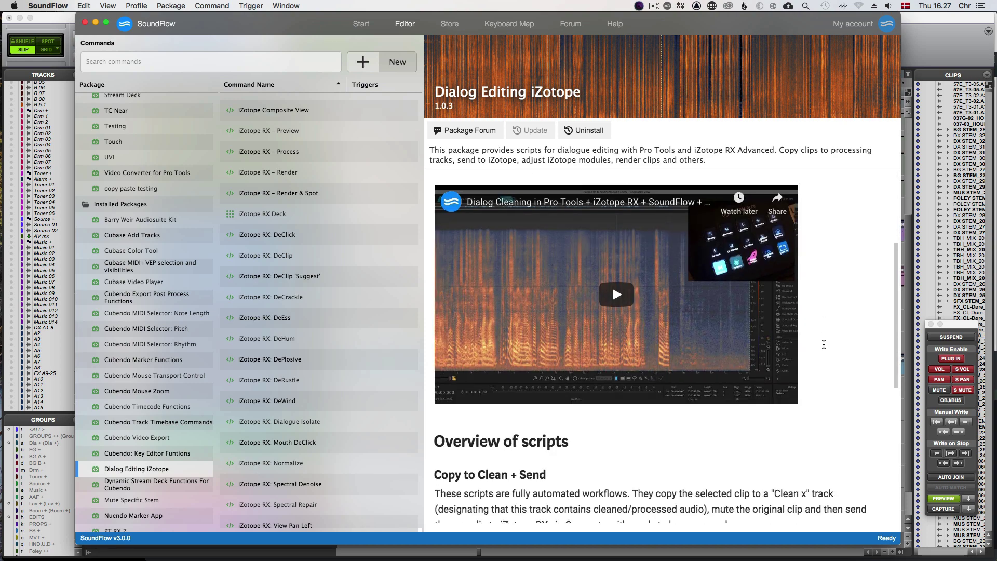
{"action": "scroll", "coordinate": [824, 344], "scroll_direction": "down", "scroll_amount": 9}
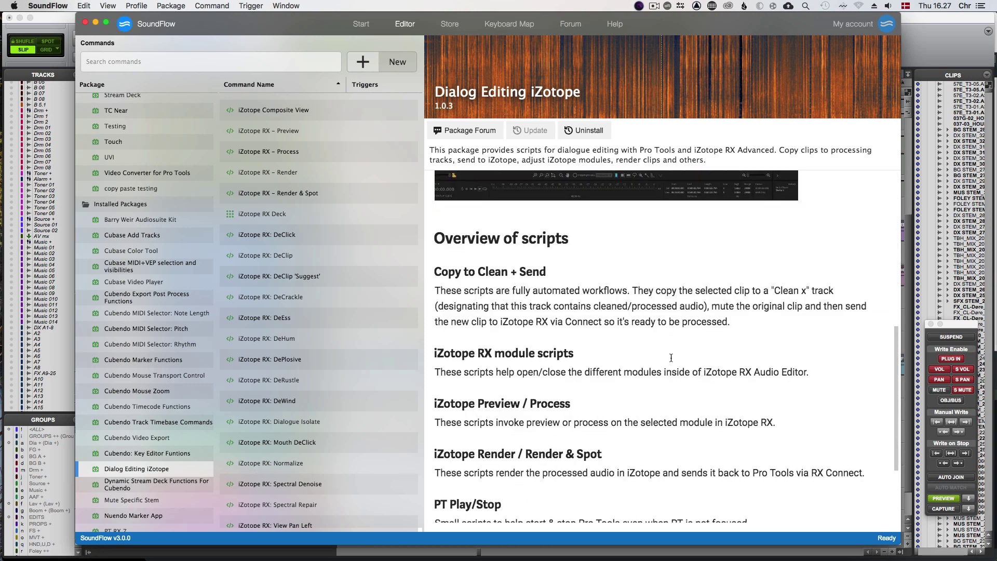
{"action": "left_click", "coordinate": [288, 216]}
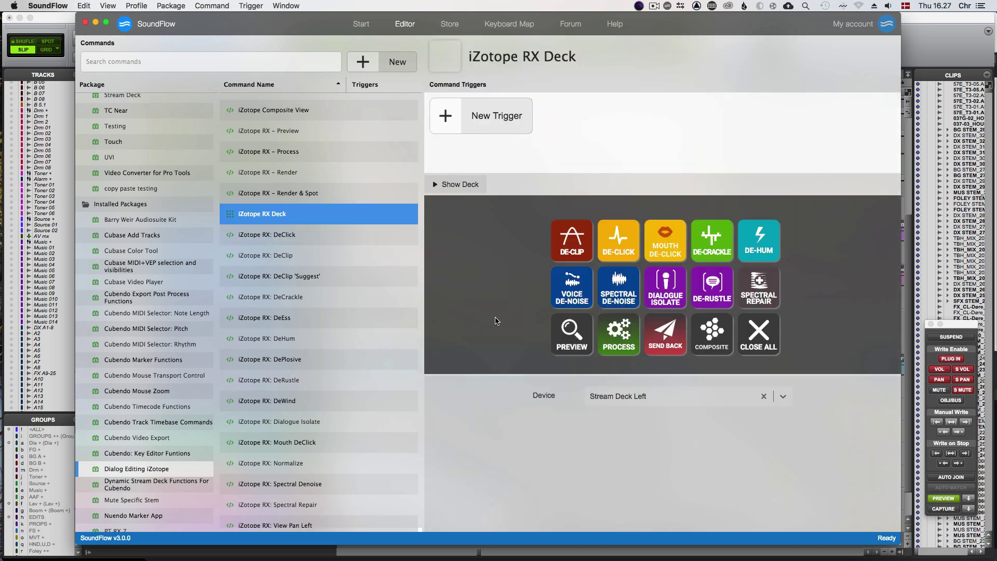
{"action": "left_click", "coordinate": [472, 192]}
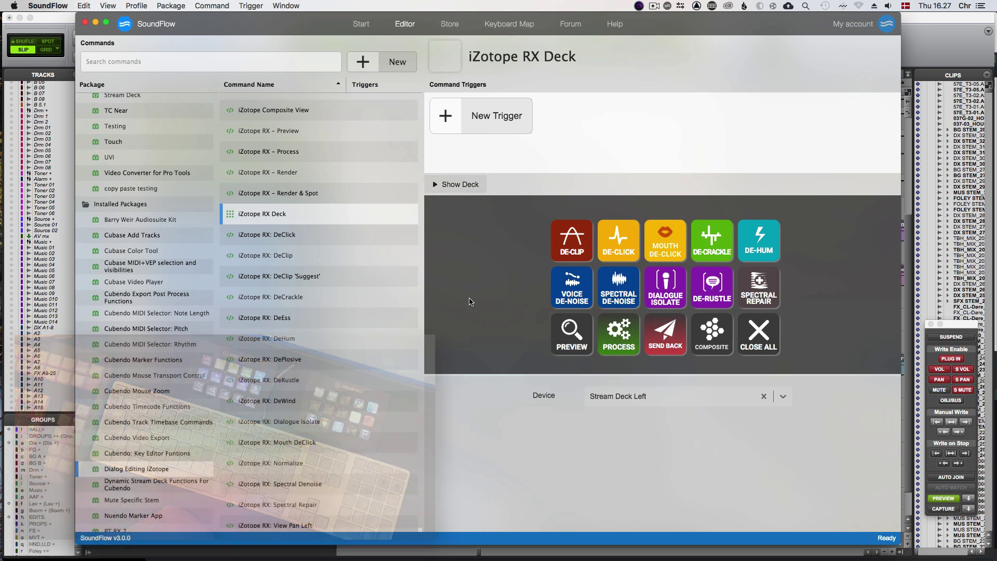
Browse the SoundFlow Store packages as far as Video Converter for Pro Tools.
{"action": "left_click", "coordinate": [456, 26]}
{"action": "scroll", "coordinate": [861, 356], "scroll_direction": "down", "scroll_amount": 10}
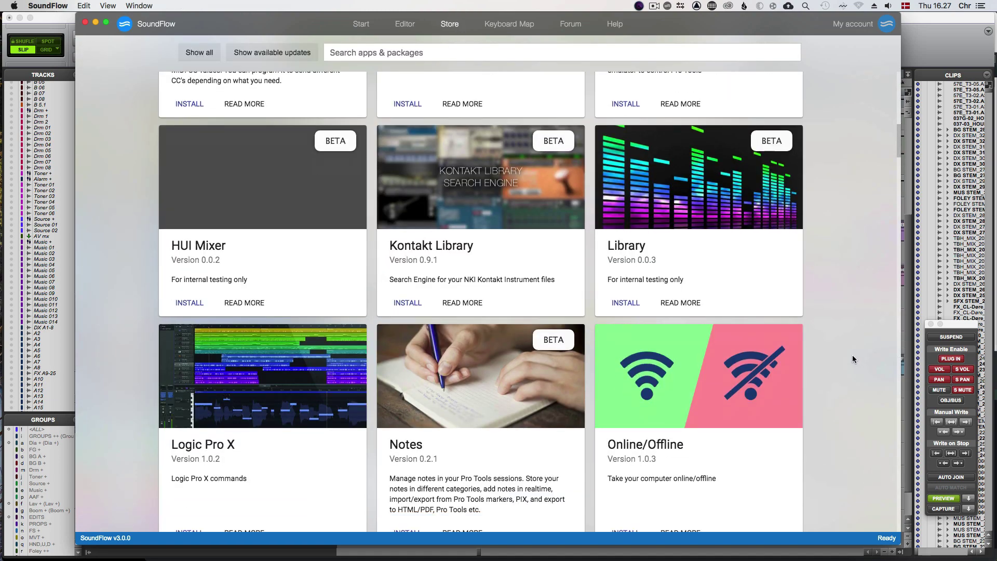
{"action": "scroll", "coordinate": [851, 354], "scroll_direction": "down", "scroll_amount": 15}
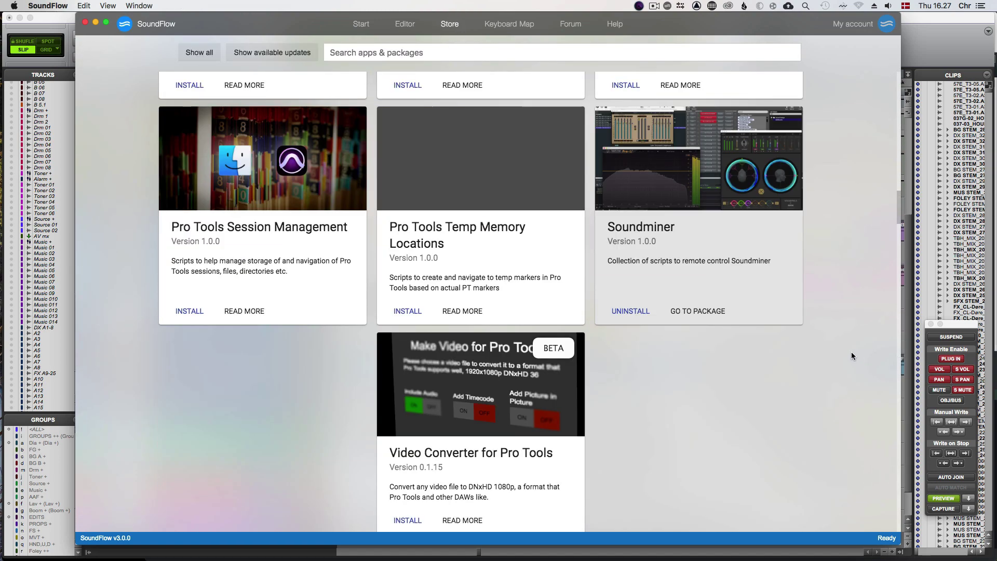
{"action": "scroll", "coordinate": [851, 351], "scroll_direction": "down", "scroll_amount": 5}
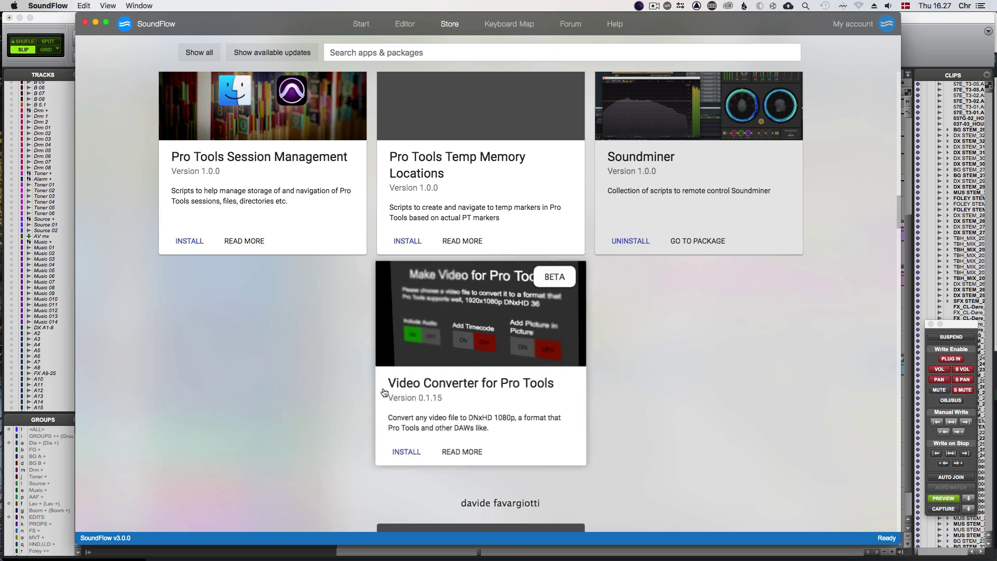
Switch to Pro Tools, launch Video Converter for Pro Tools, and convert EMILE_#11.01.A_1st_draft_EXPORT.mov.cpexport.mp4 from the Desktop with audio included.
{"action": "key", "text": "super+Tab"}
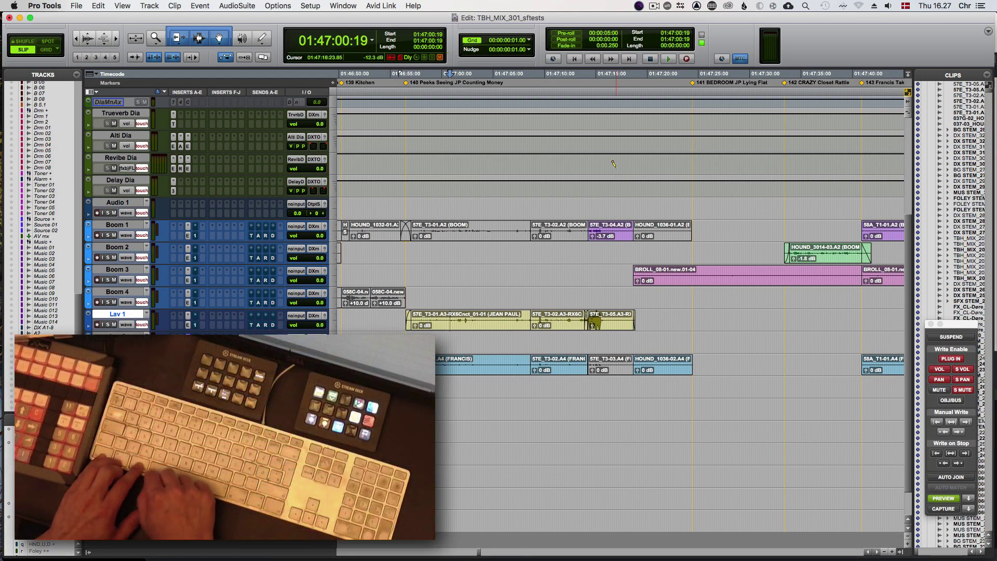
{"action": "key", "text": "ctrl+alt+super+v"}
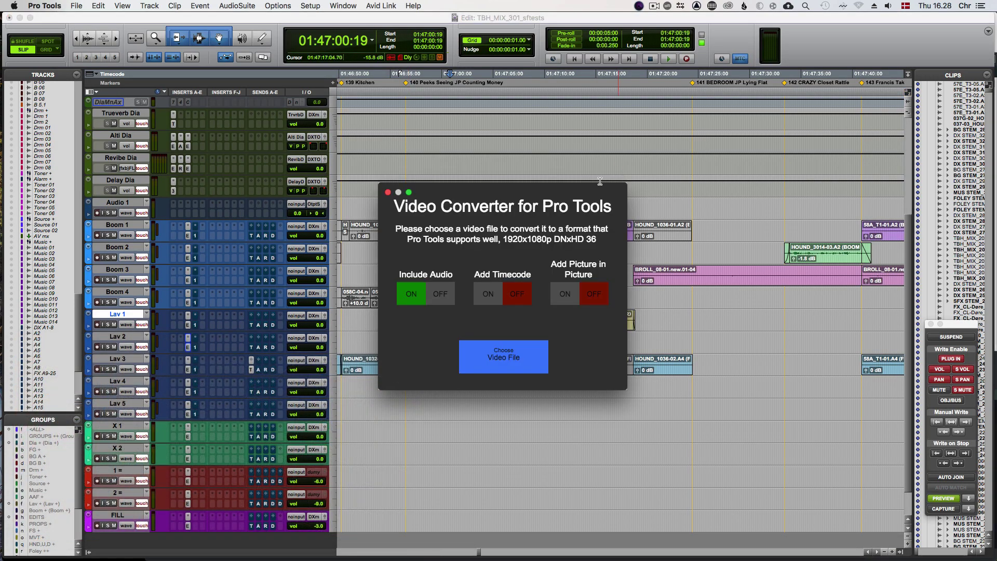
{"action": "left_click_drag", "start_coordinate": [584, 190], "coordinate": [579, 161]}
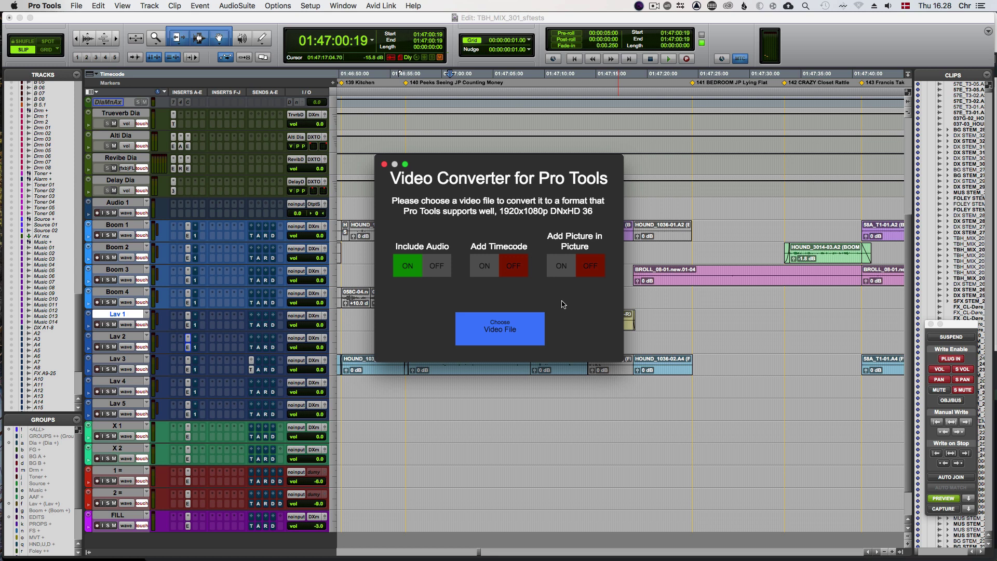
{"action": "left_click", "coordinate": [508, 333]}
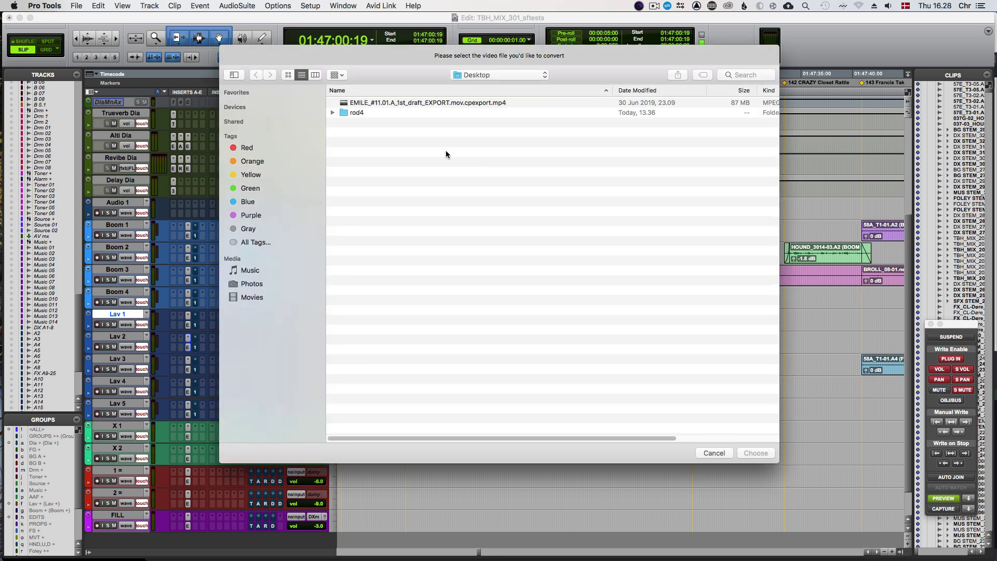
{"action": "double_click", "coordinate": [431, 102]}
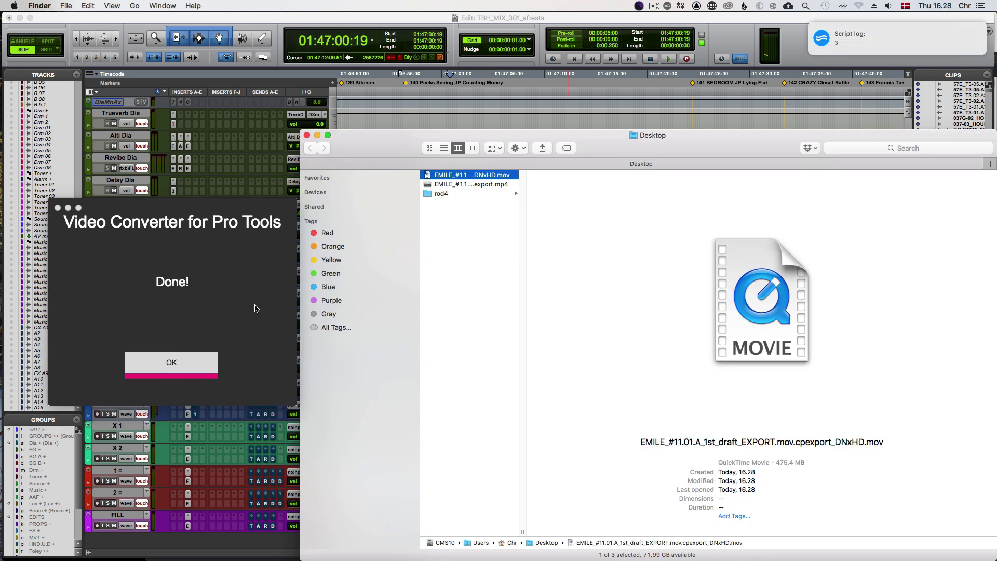
Play the converted DNxHD .mov file from the Desktop in VLC 3.0.7.1 and skip forward to check the picture.
{"action": "left_click_drag", "start_coordinate": [404, 131], "coordinate": [388, 120]}
{"action": "left_click", "coordinate": [600, 164]}
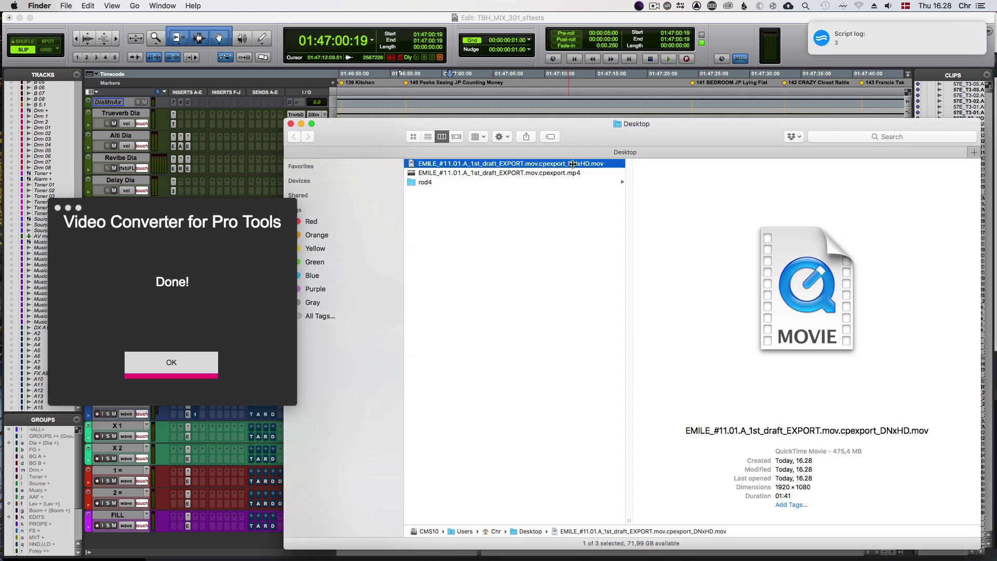
{"action": "right_click", "coordinate": [472, 161]}
{"action": "mouse_move", "coordinate": [610, 177]}
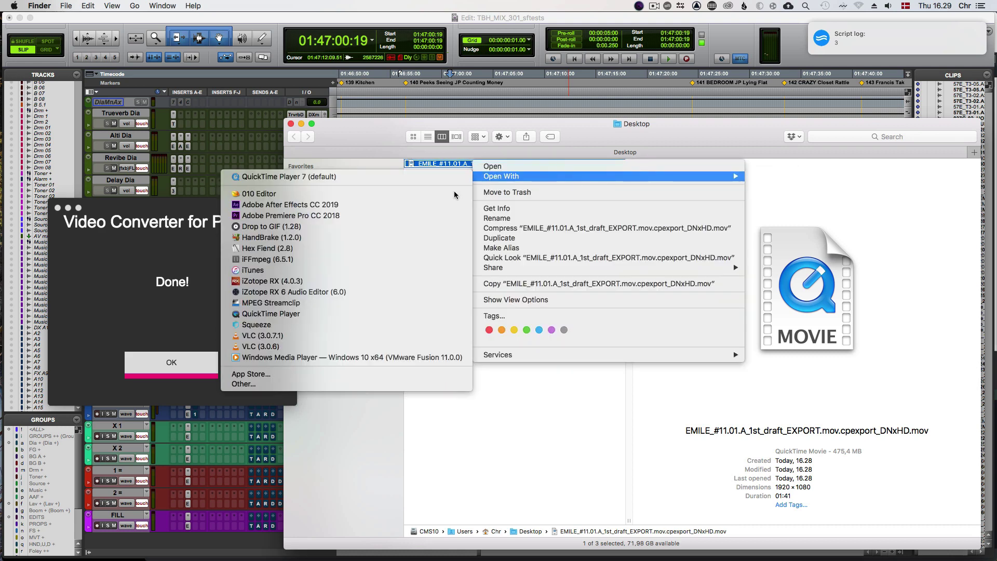
{"action": "left_click", "coordinate": [353, 337]}
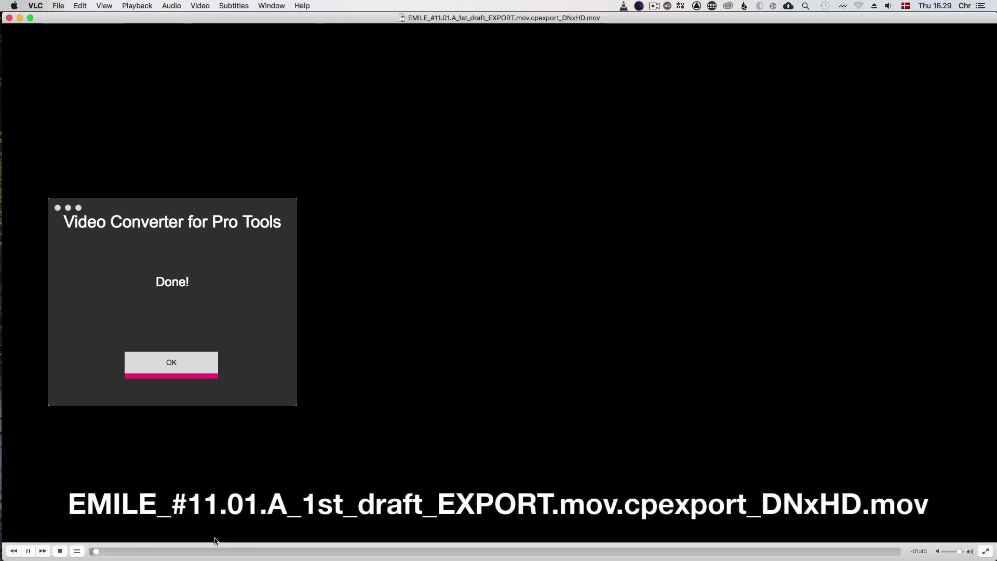
{"action": "left_click_drag", "start_coordinate": [123, 551], "coordinate": [209, 546]}
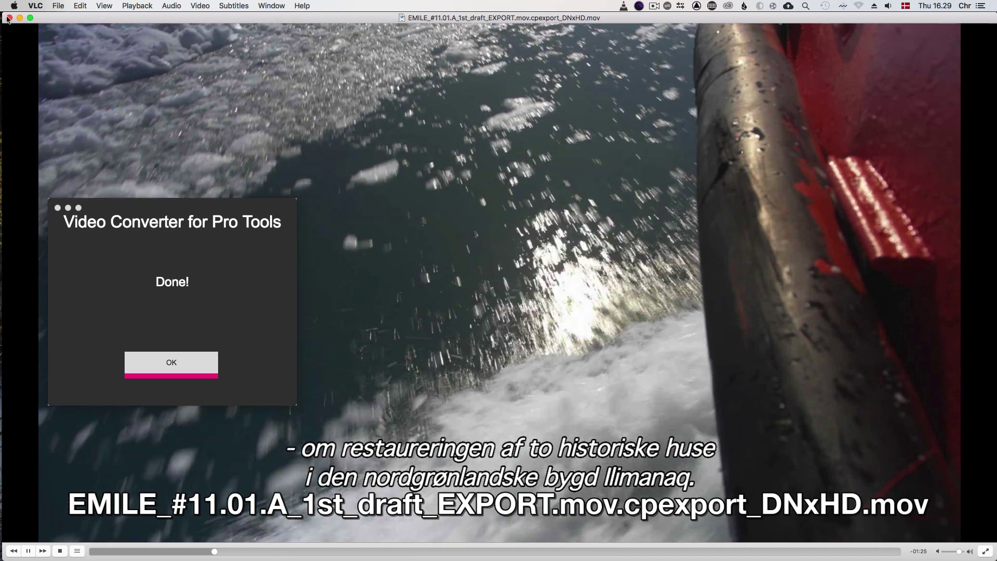
Quit VLC and close the Video Converter for Pro Tools window.
{"action": "left_click", "coordinate": [9, 17]}
{"action": "left_click", "coordinate": [35, 5]}
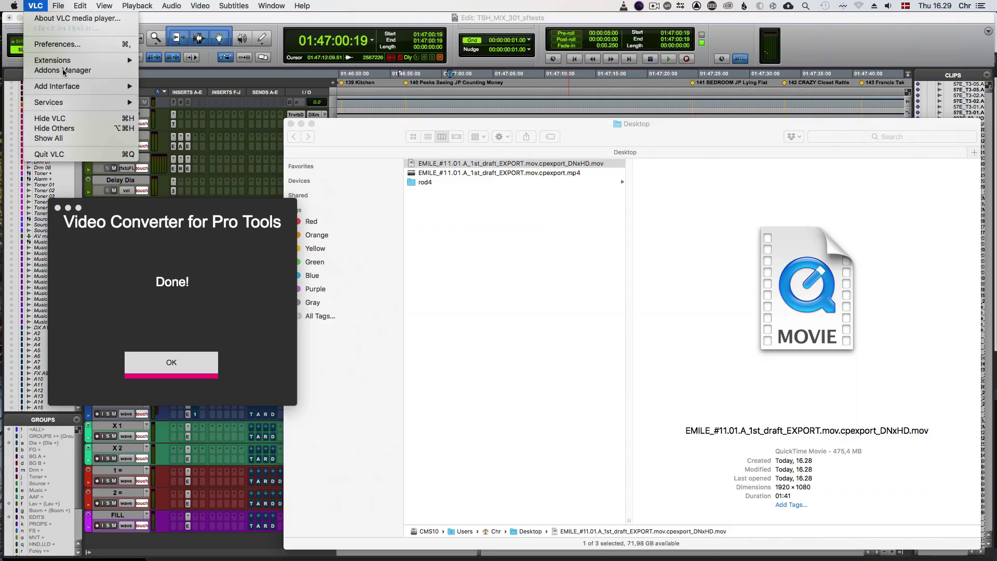
{"action": "left_click", "coordinate": [52, 155]}
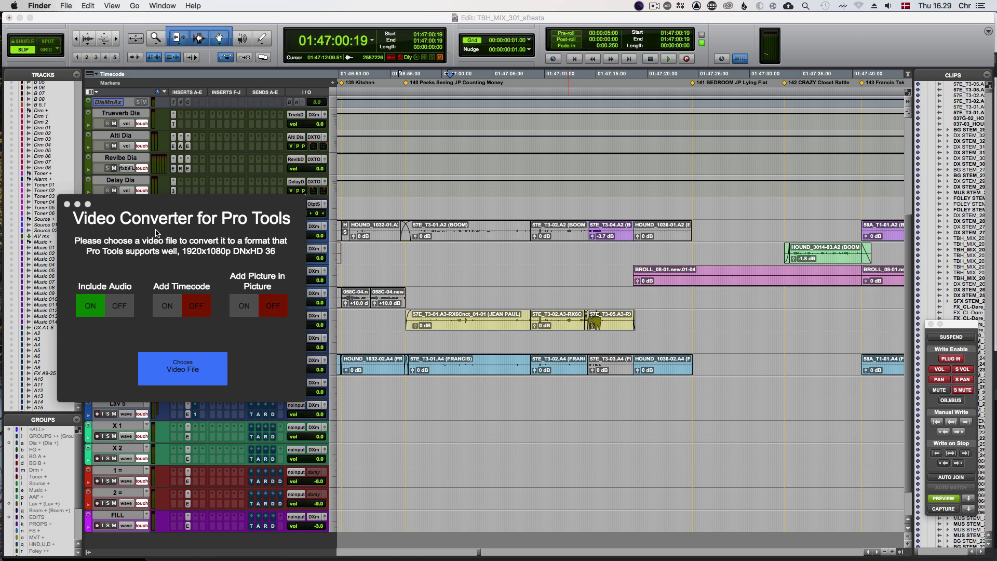
{"action": "left_click_drag", "start_coordinate": [155, 229], "coordinate": [156, 228]}
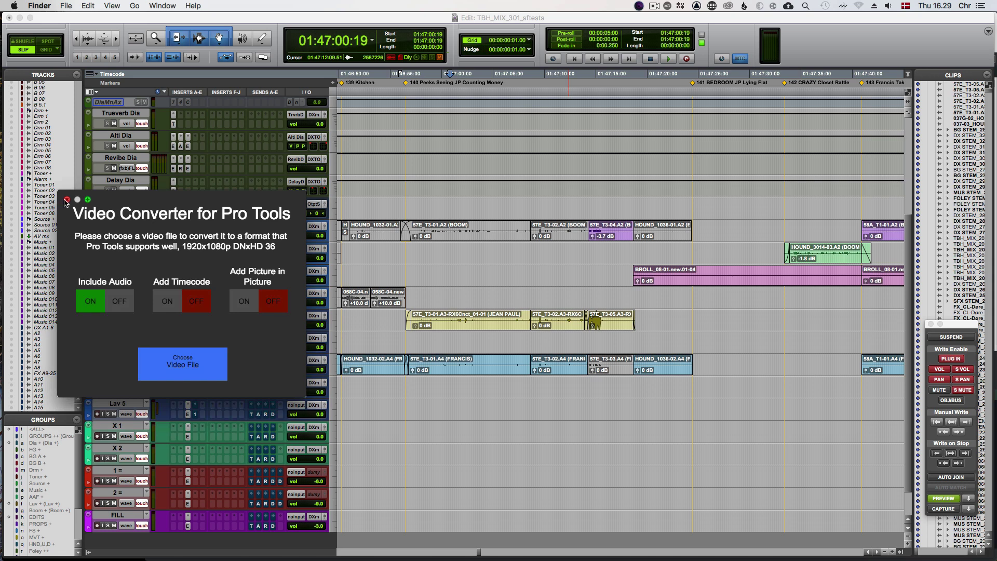
{"action": "left_click", "coordinate": [67, 200]}
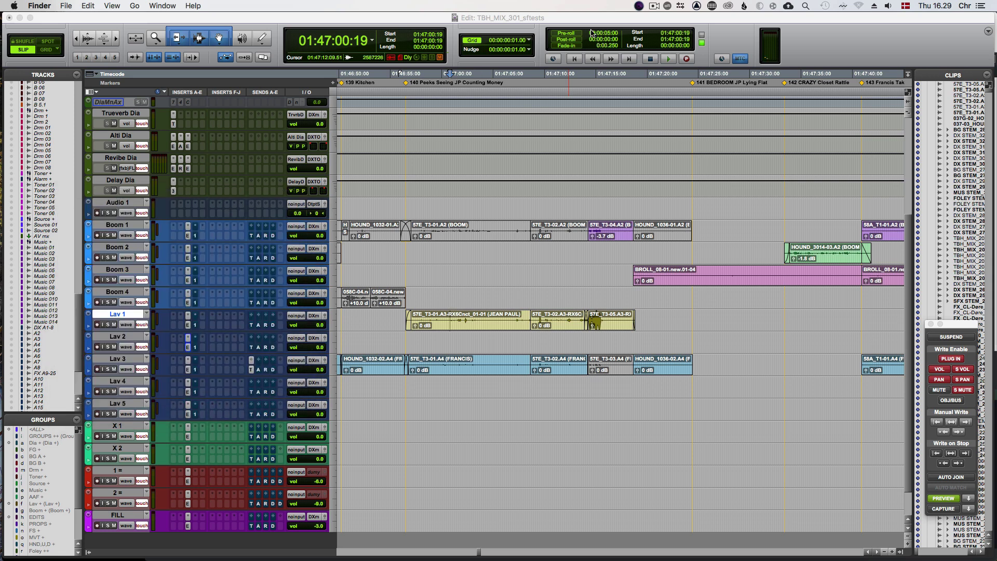
Switch to Pro Tools, place the cursor at 01:47:01:12 on the Boom 3 track, and bring up the Notes app over the session.
{"action": "key", "text": "super+Tab"}
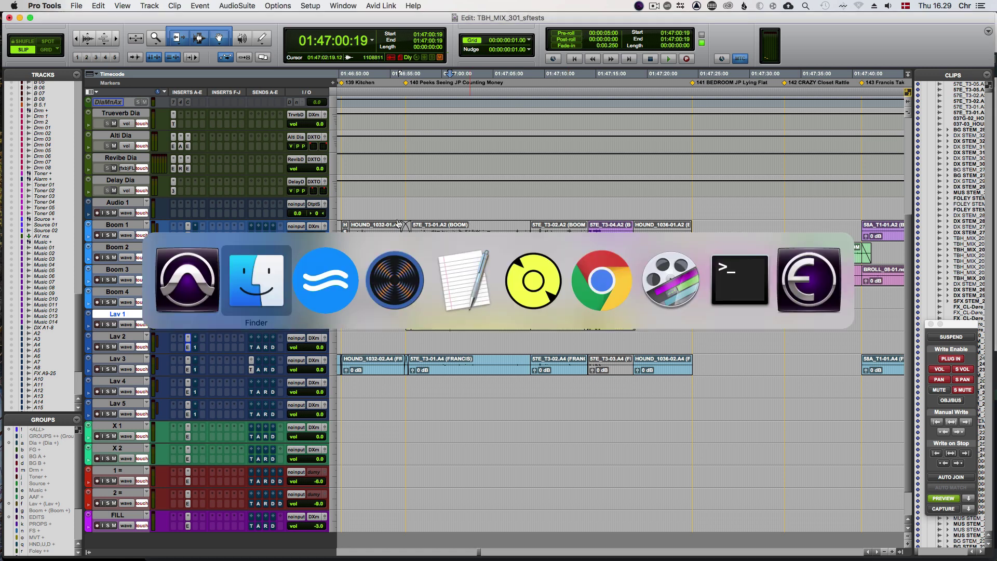
{"action": "key", "text": "super+shift+Tab"}
{"action": "left_click", "coordinate": [456, 271]}
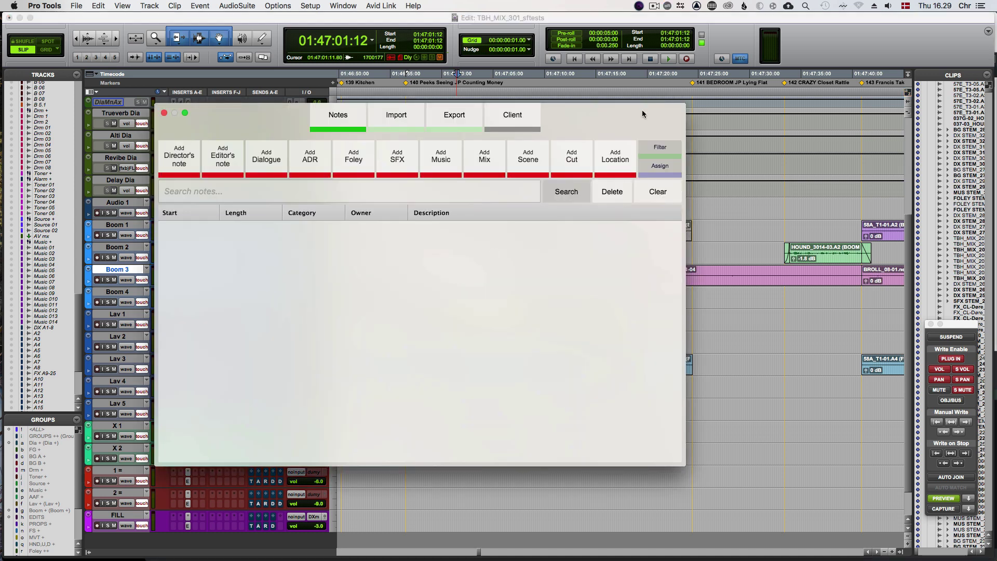
{"action": "left_click_drag", "start_coordinate": [299, 111], "coordinate": [331, 131]}
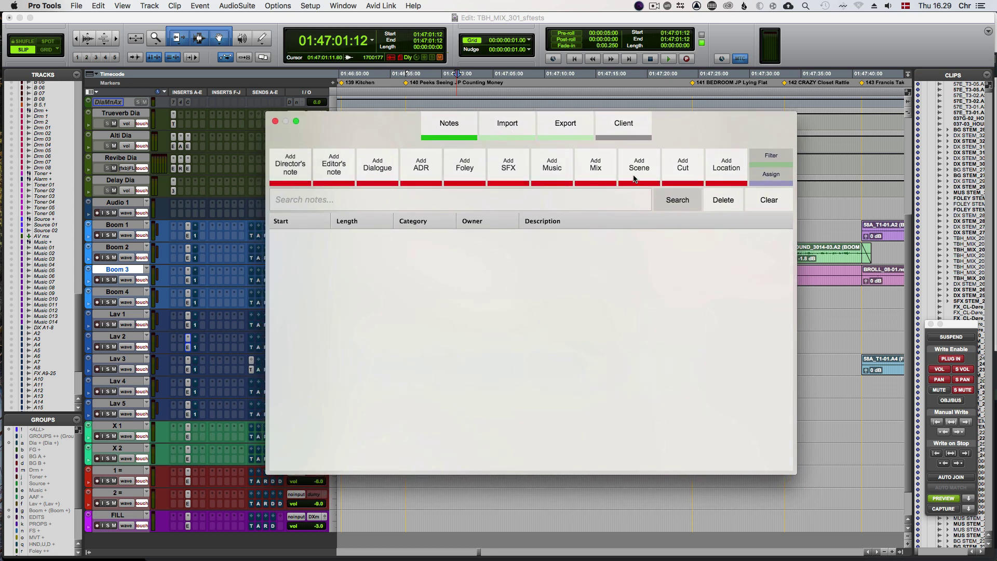
{"action": "left_click_drag", "start_coordinate": [384, 131], "coordinate": [396, 147]}
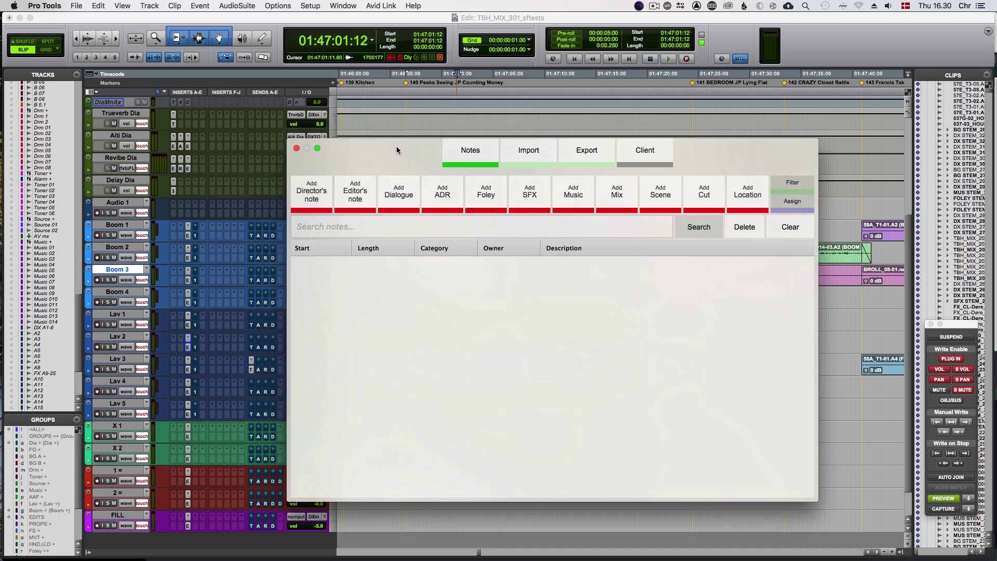
Add a Dialogue note reading "Test" at the current timecode.
{"action": "key", "text": "ctrl+d"}
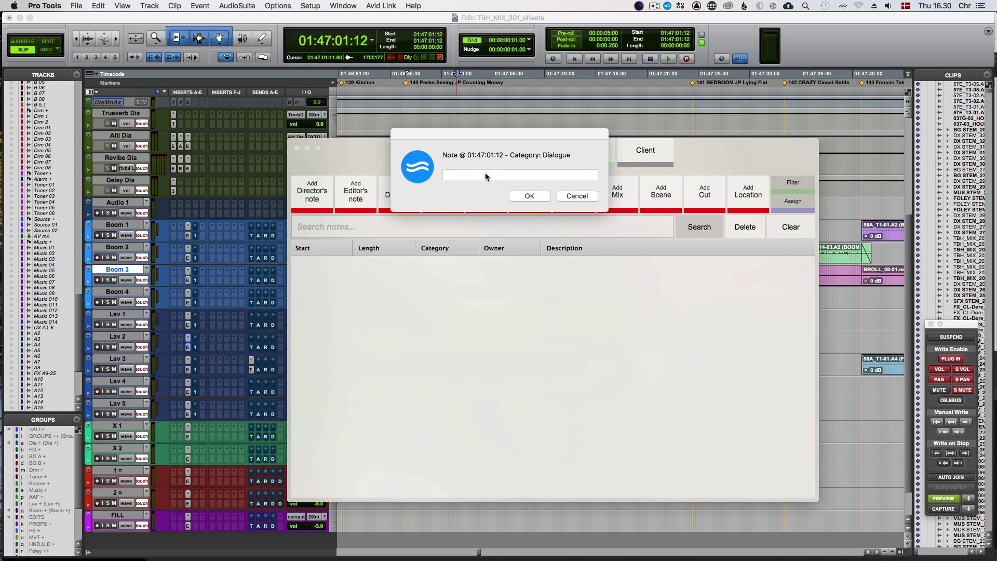
{"action": "type", "text": "Test"}
{"action": "left_click", "coordinate": [535, 201]}
{"action": "left_click_drag", "start_coordinate": [400, 151], "coordinate": [419, 220]}
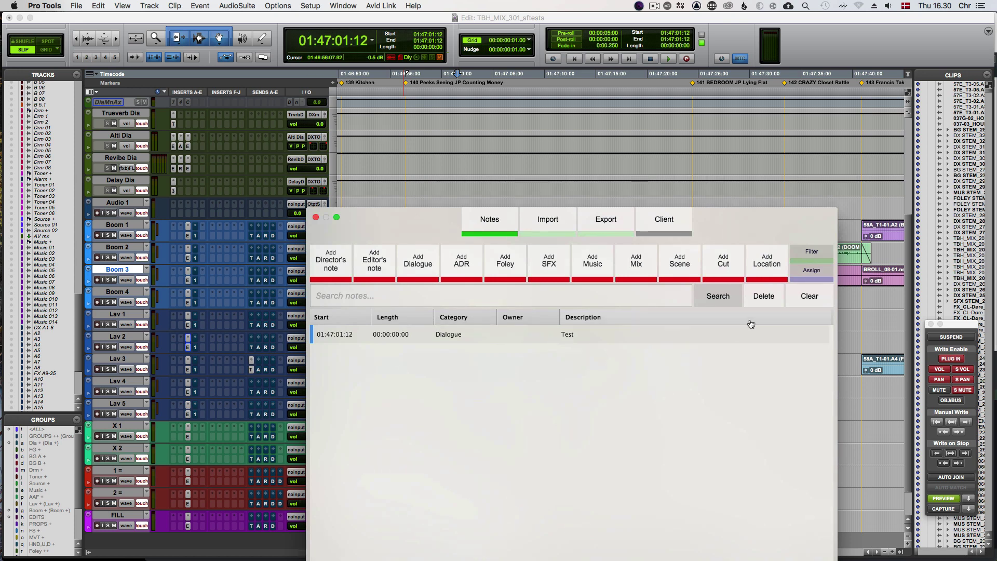
Import the Pro Tools memory locations as notes in the SFX category and look over the list.
{"action": "left_click", "coordinate": [544, 225]}
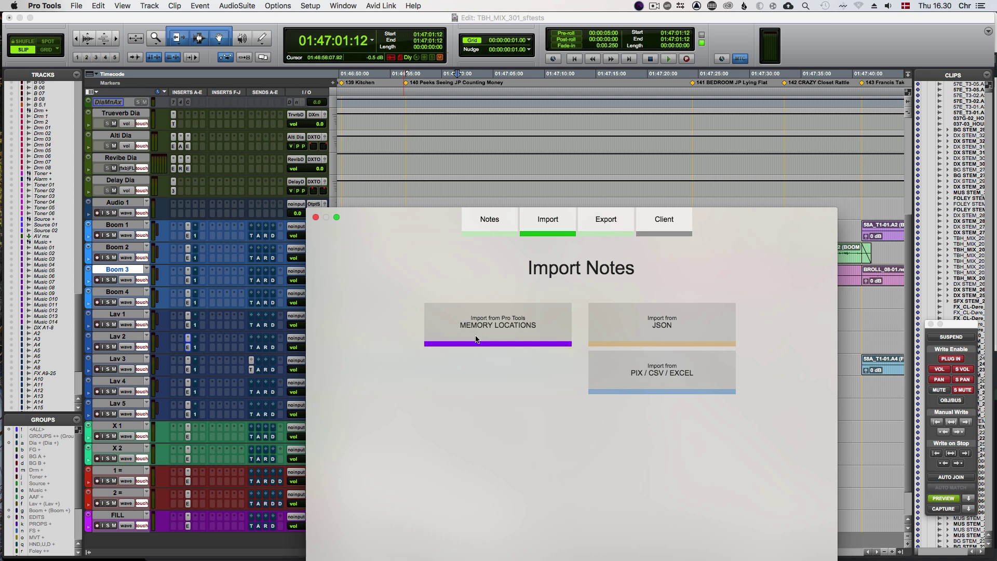
{"action": "left_click", "coordinate": [498, 333]}
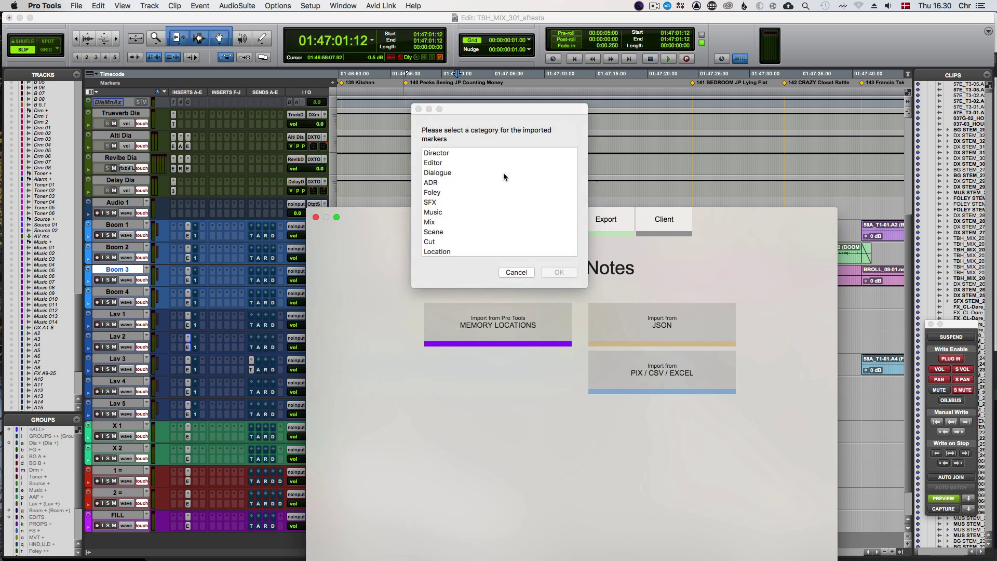
{"action": "left_click", "coordinate": [445, 203]}
{"action": "left_click", "coordinate": [563, 274]}
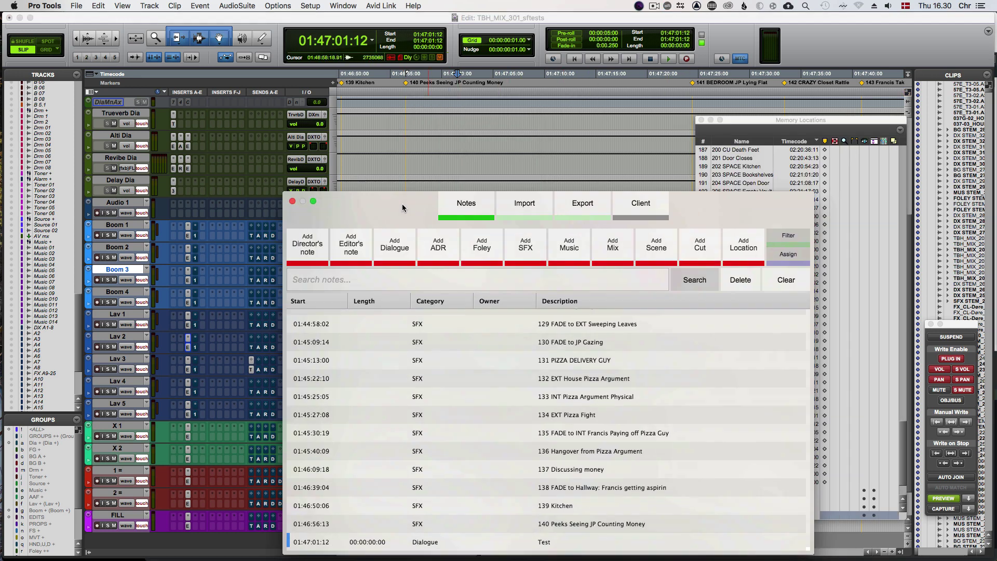
{"action": "scroll", "coordinate": [344, 322], "scroll_direction": "up", "scroll_amount": 15}
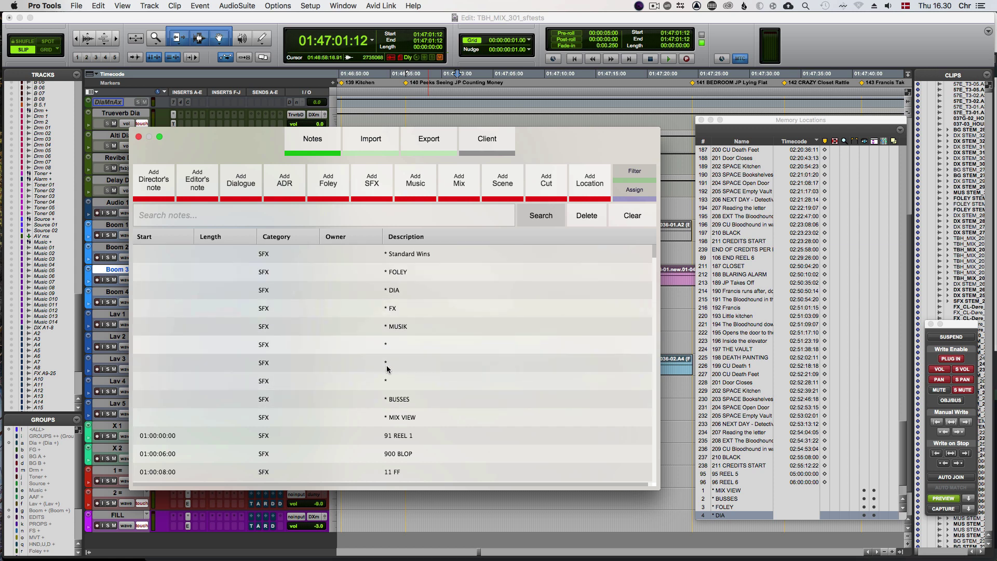
Export the notes to HTML and switch back to SoundFlow.
{"action": "left_click", "coordinate": [437, 139]}
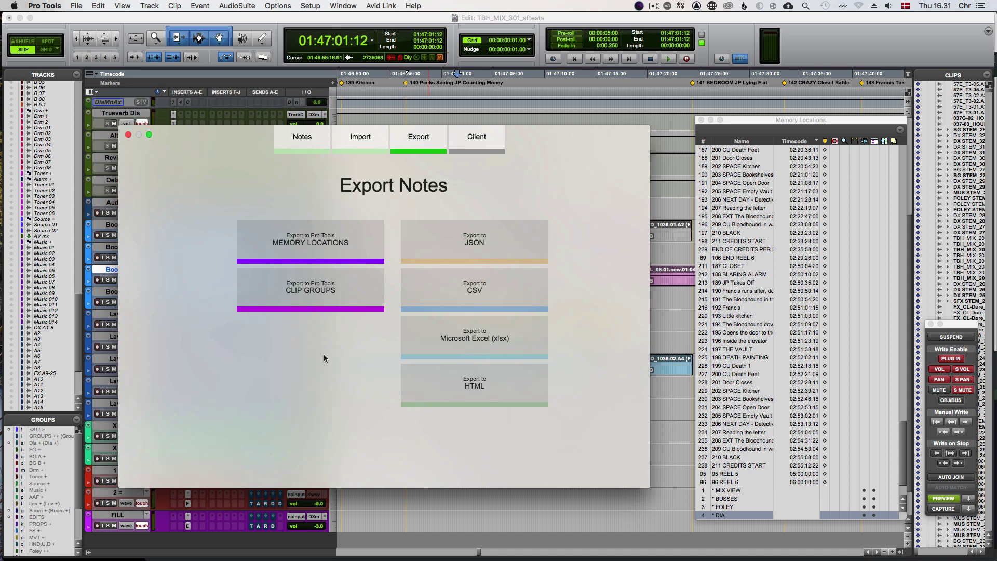
{"action": "left_click", "coordinate": [462, 375]}
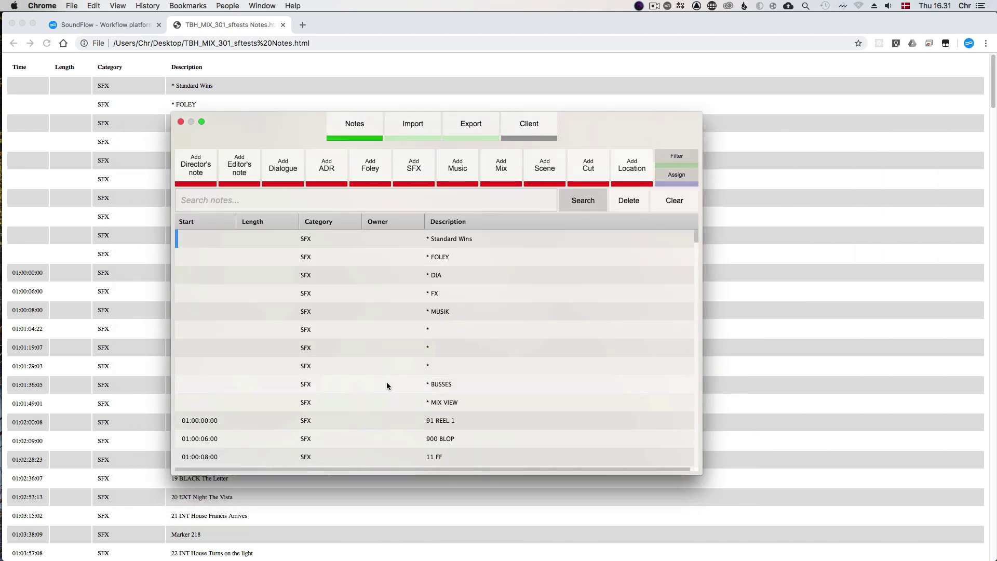
{"action": "key", "text": "super+Tab"}
{"action": "key", "text": "super+Tab"}
{"action": "key", "text": "super+Tab"}
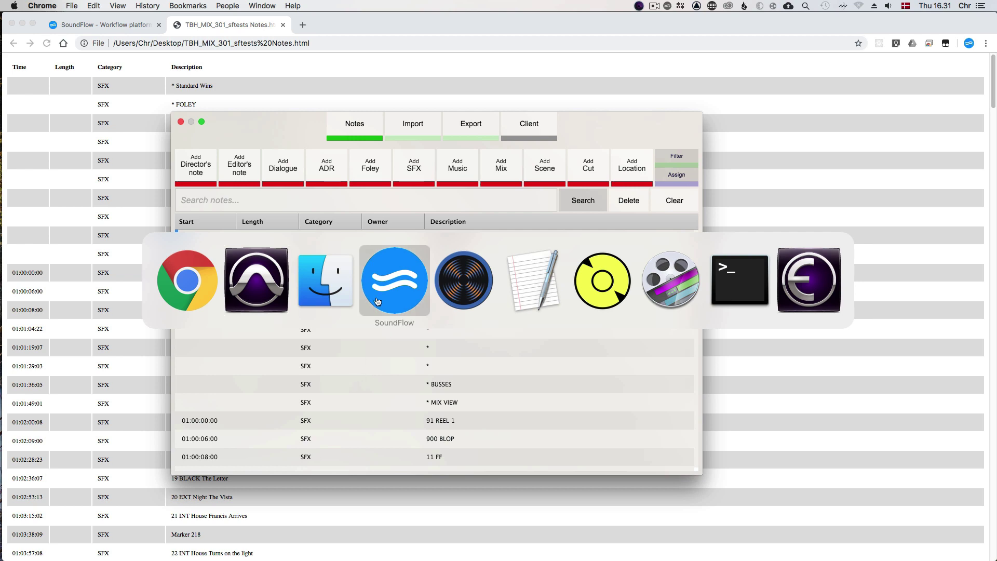
Open the Notes app from the custom Notes package for editing in the SoundFlow Editor.
{"action": "left_click_drag", "start_coordinate": [262, 133], "coordinate": [570, 254]}
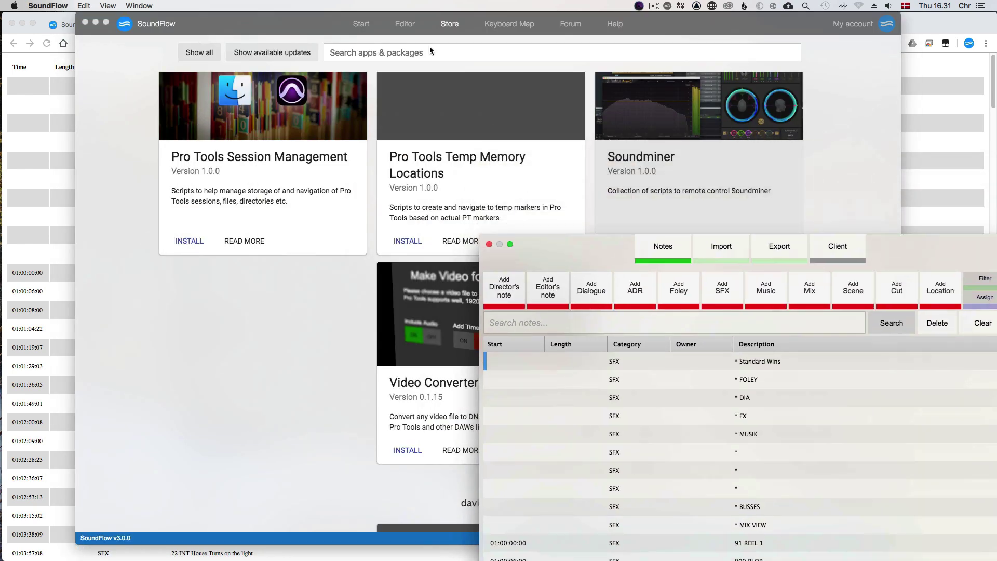
{"action": "left_click", "coordinate": [404, 24]}
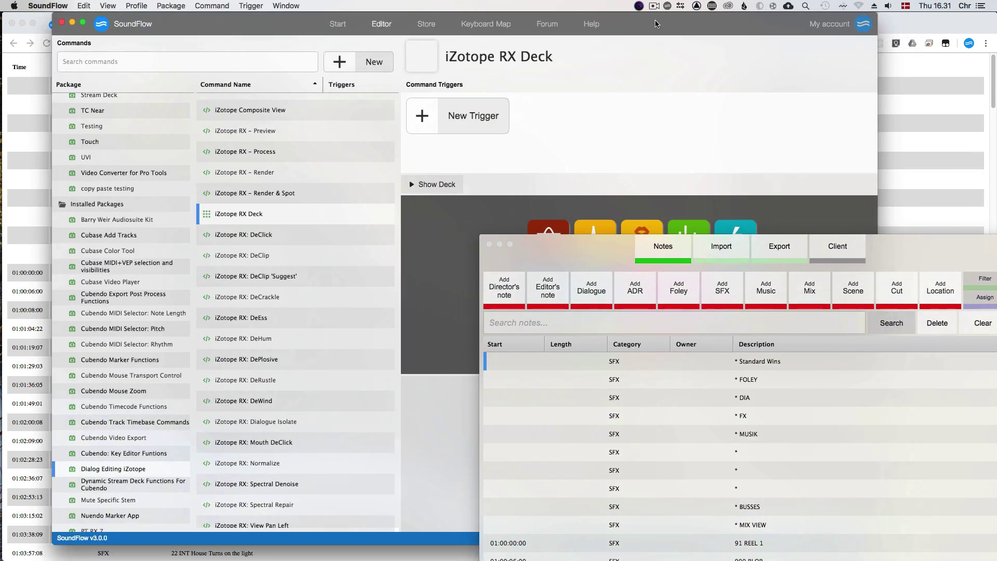
{"action": "scroll", "coordinate": [128, 287], "scroll_direction": "up", "scroll_amount": 10}
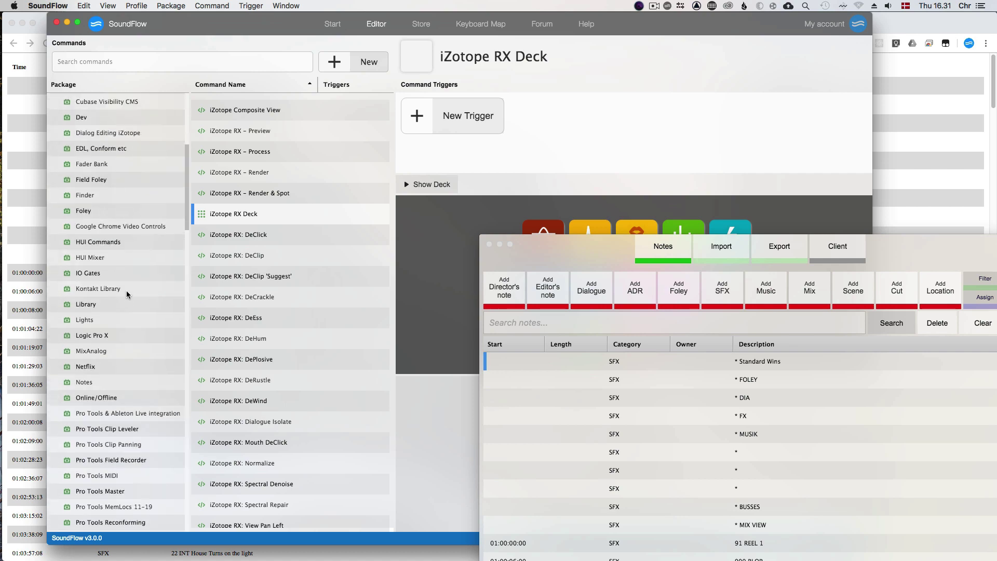
{"action": "left_click", "coordinate": [115, 382]}
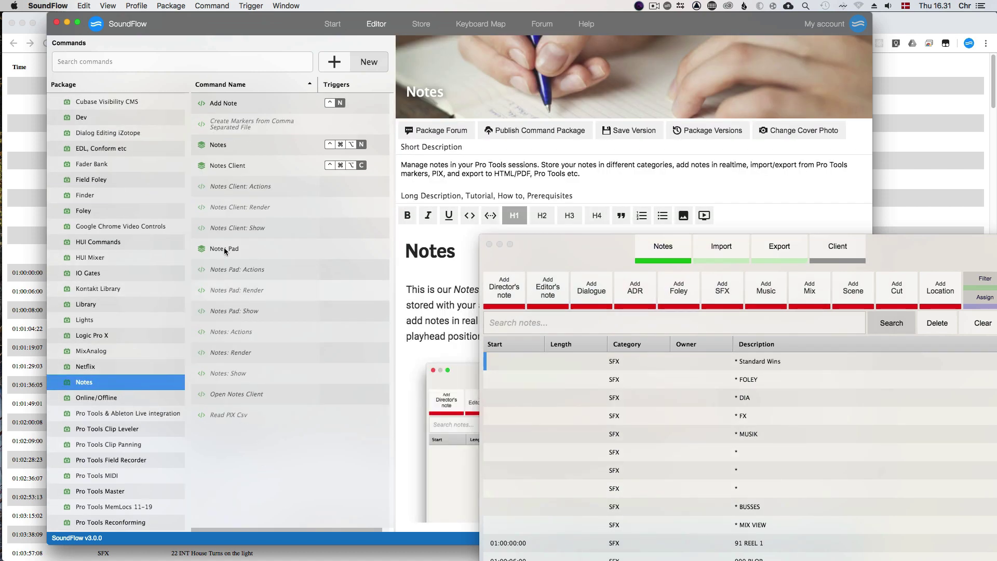
{"action": "left_click", "coordinate": [247, 140]}
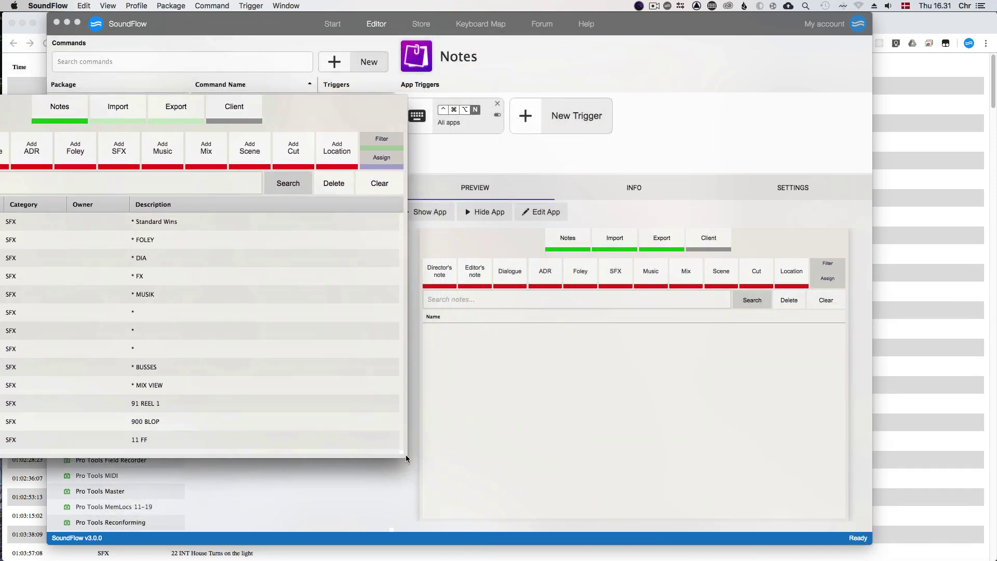
{"action": "left_click", "coordinate": [549, 213]}
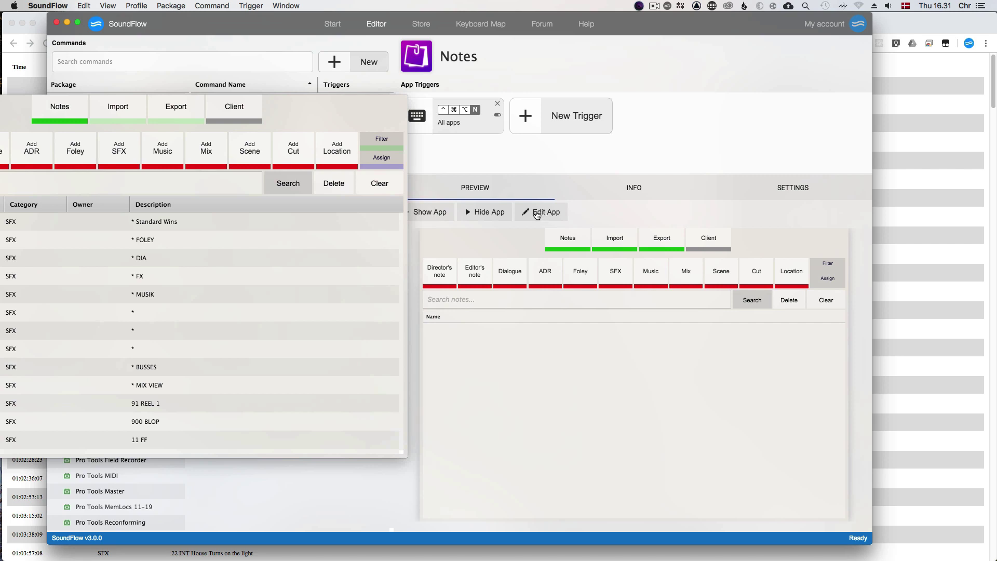
{"action": "left_click", "coordinate": [533, 213]}
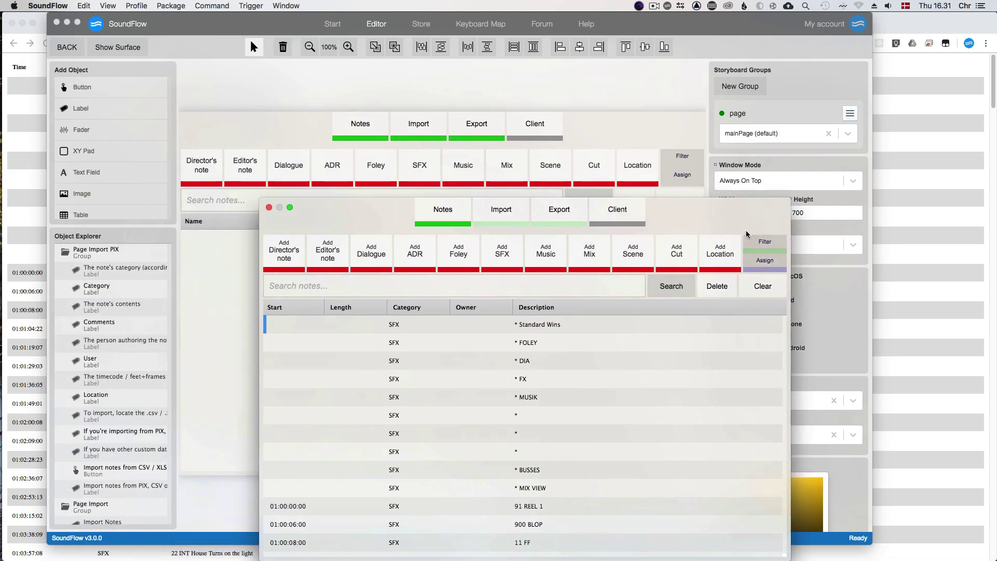
Shift the Import button in the Notes app layout to x 424 and move it back to x 412.
{"action": "left_click", "coordinate": [362, 130]}
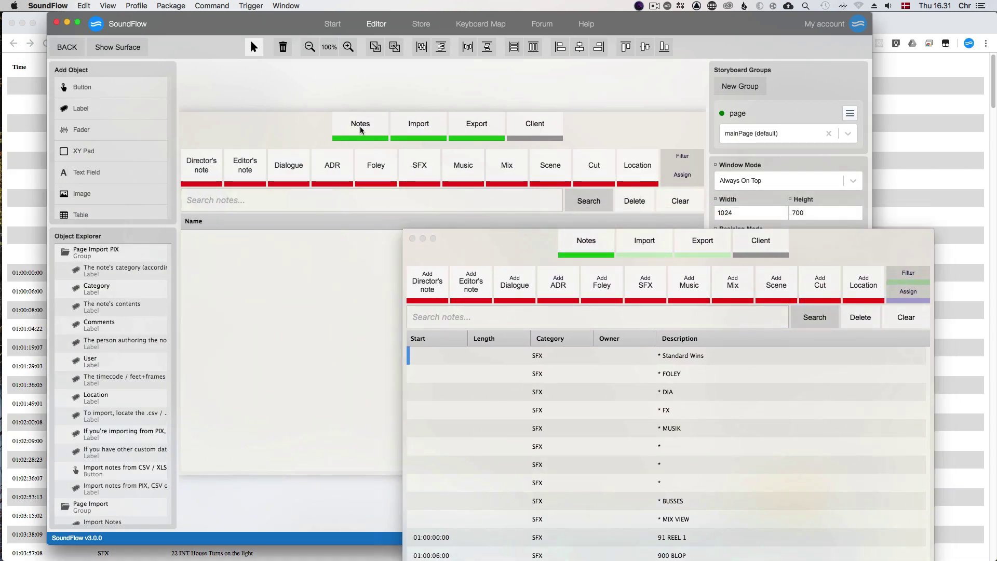
{"action": "left_click", "coordinate": [423, 124]}
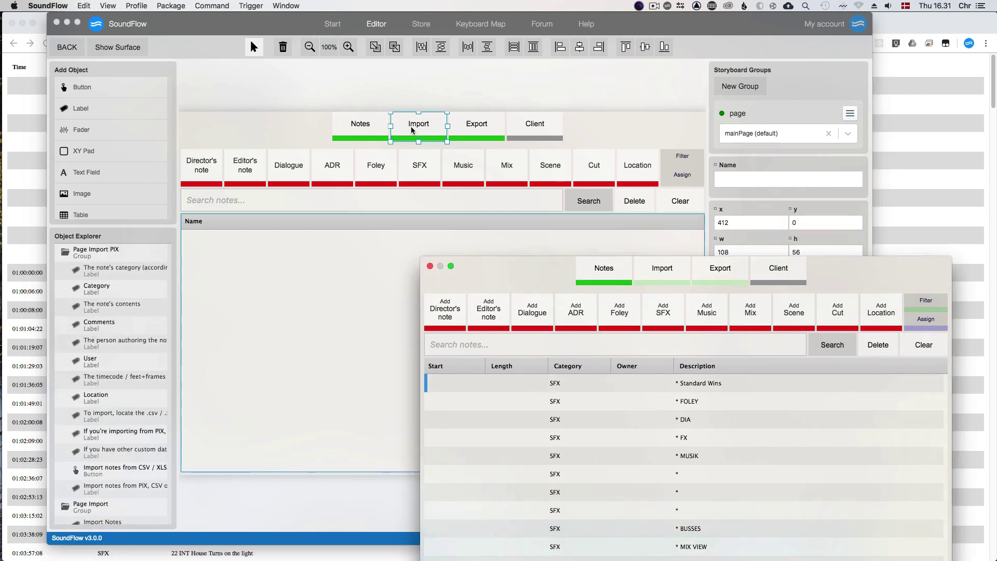
{"action": "left_click_drag", "start_coordinate": [678, 24], "coordinate": [670, 25]}
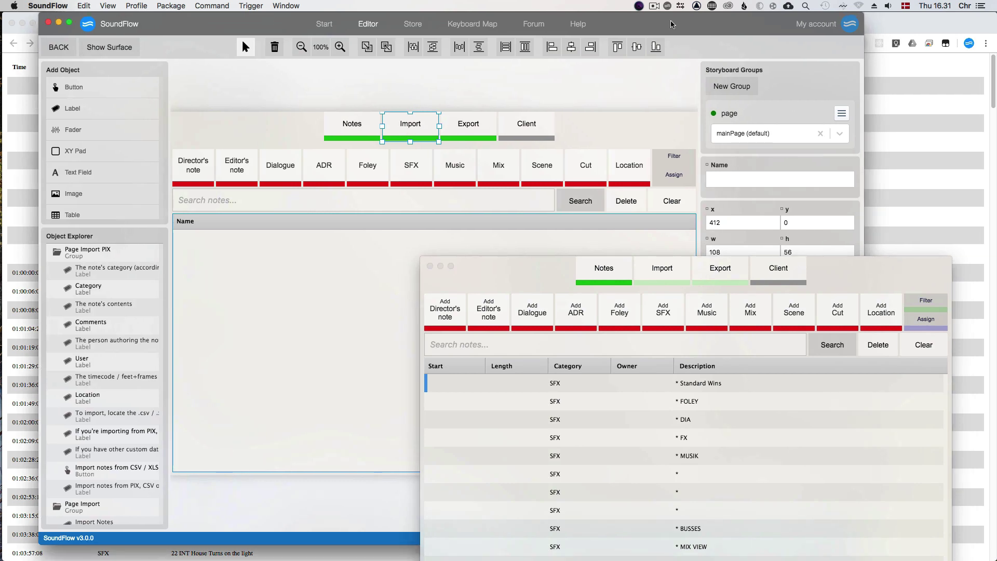
{"action": "left_click_drag", "start_coordinate": [398, 128], "coordinate": [402, 128]}
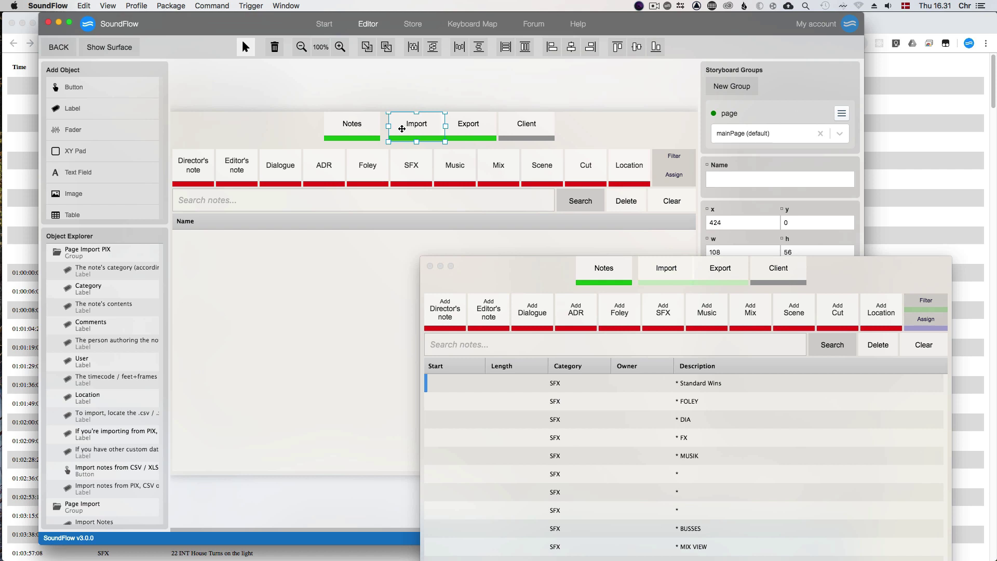
{"action": "left_click_drag", "start_coordinate": [402, 128], "coordinate": [397, 128]}
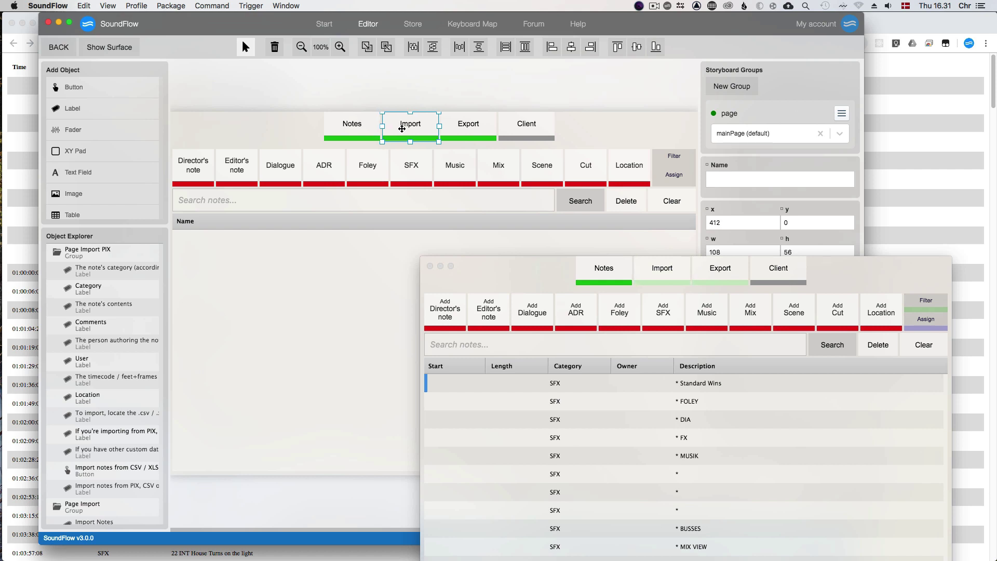
Leave the Notes app layout and preview the Notes Client surface of the same package.
{"action": "left_click_drag", "start_coordinate": [516, 286], "coordinate": [500, 205]}
{"action": "left_click", "coordinate": [58, 47]}
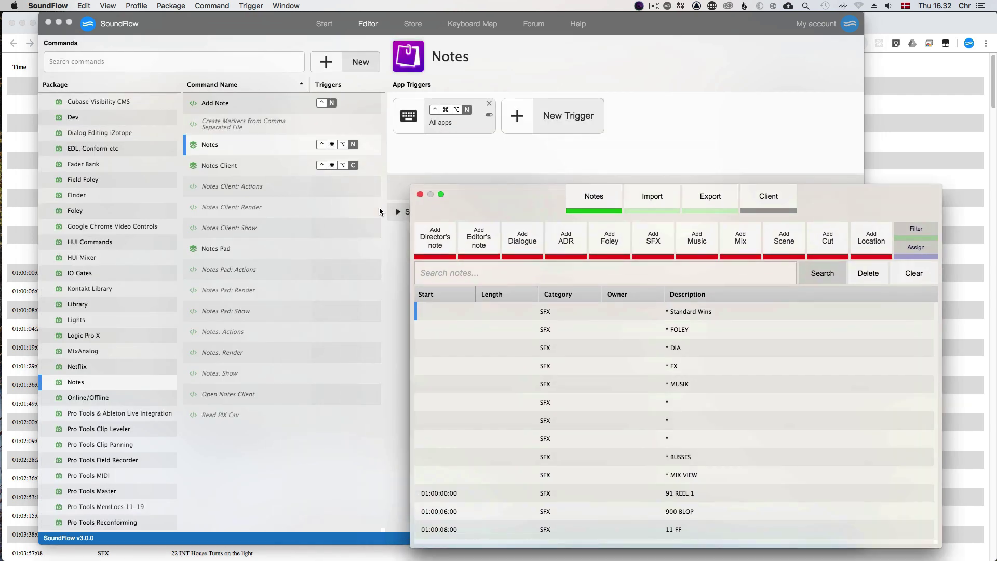
{"action": "left_click", "coordinate": [248, 166]}
{"action": "left_click_drag", "start_coordinate": [500, 198], "coordinate": [575, 449]}
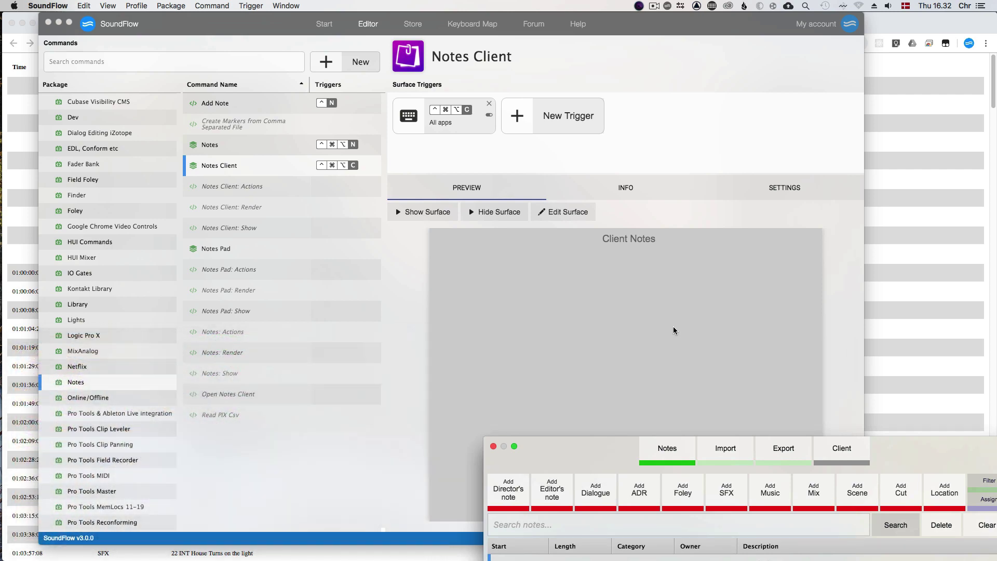
{"action": "left_click_drag", "start_coordinate": [558, 448], "coordinate": [335, 173]}
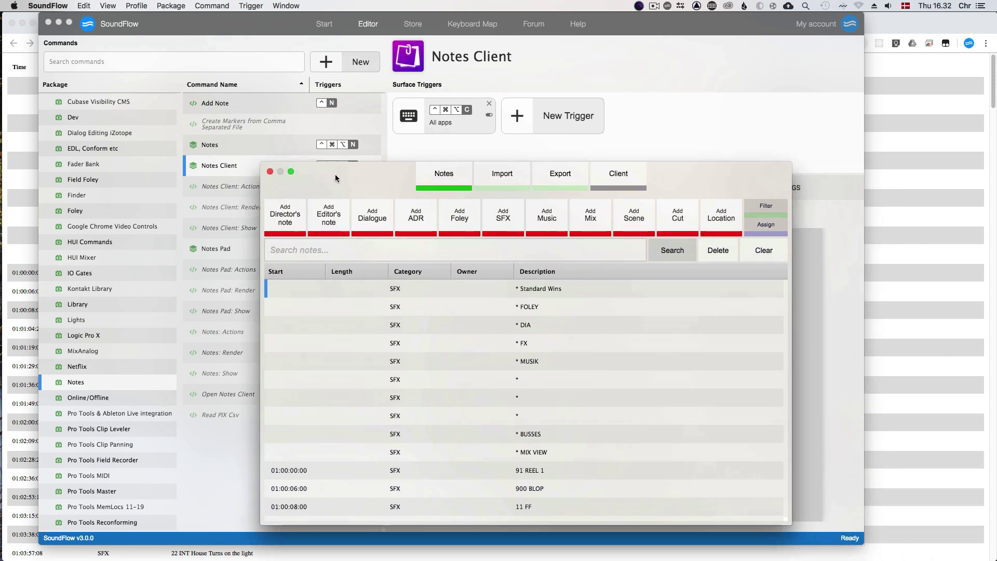
Clear all notes from the Notes app's list and close its window.
{"action": "left_click", "coordinate": [757, 253]}
{"action": "left_click", "coordinate": [541, 178]}
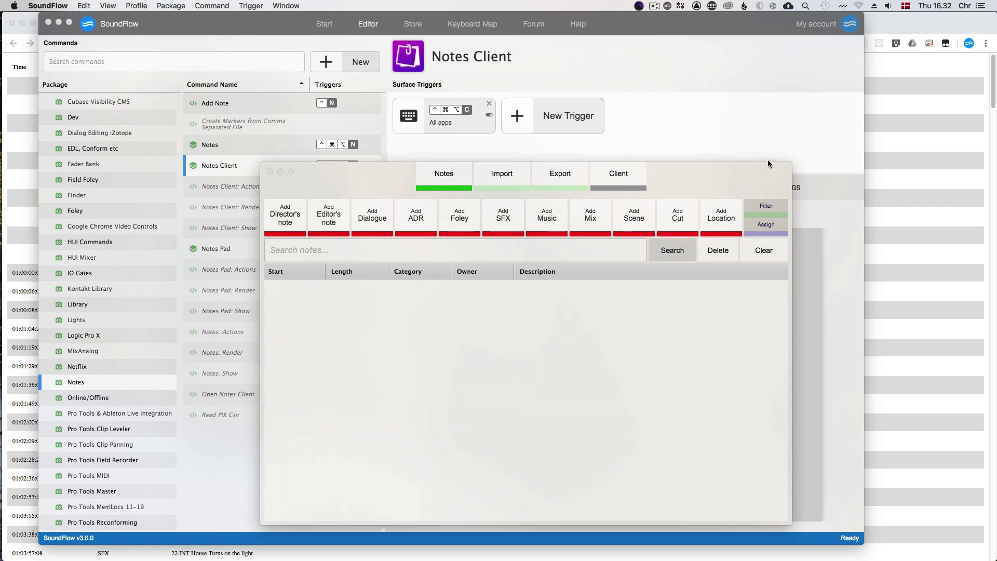
{"action": "left_click_drag", "start_coordinate": [725, 161], "coordinate": [692, 118]}
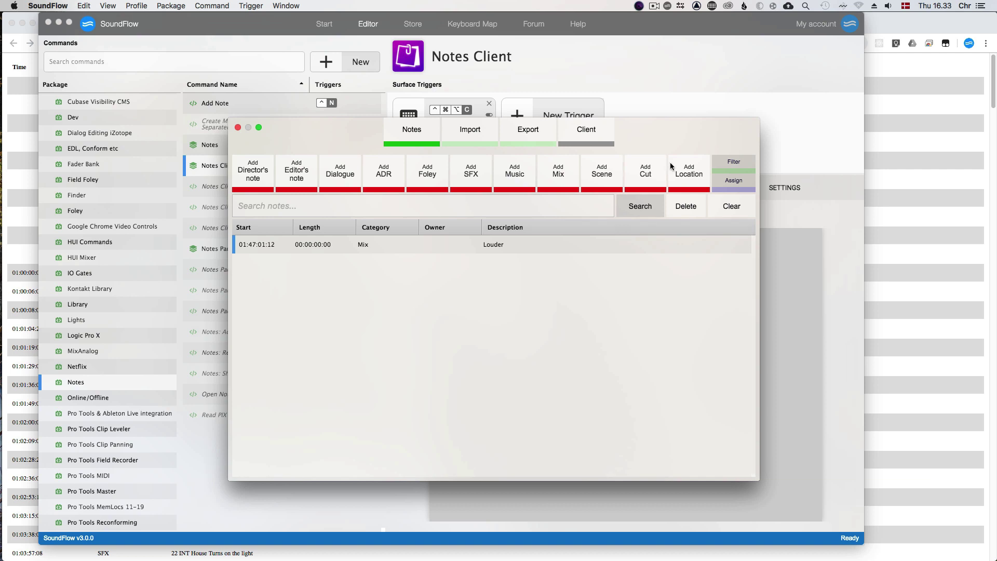
{"action": "left_click_drag", "start_coordinate": [646, 135], "coordinate": [560, 142]}
{"action": "left_click", "coordinate": [151, 134]}
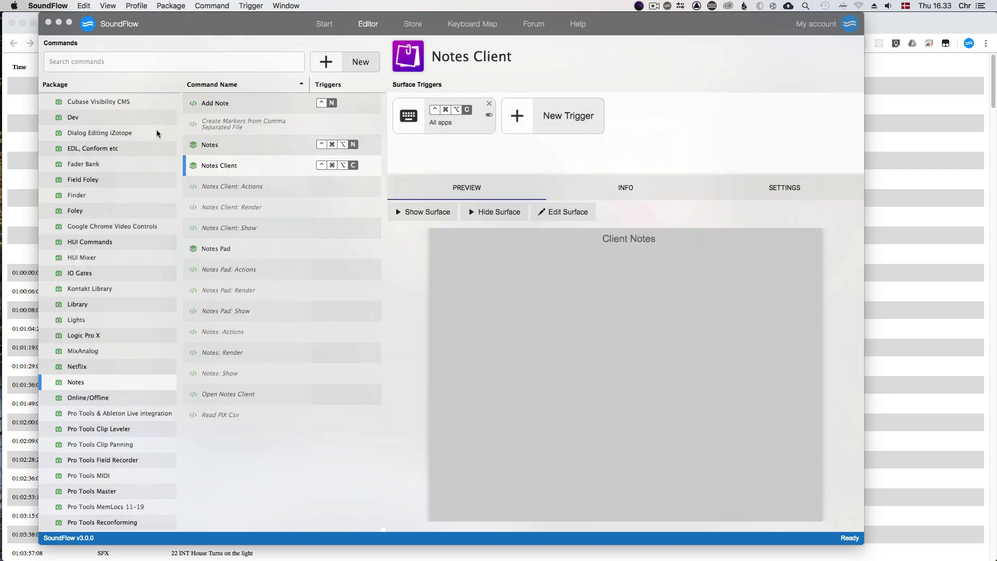
{"action": "left_click_drag", "start_coordinate": [237, 23], "coordinate": [270, 27]}
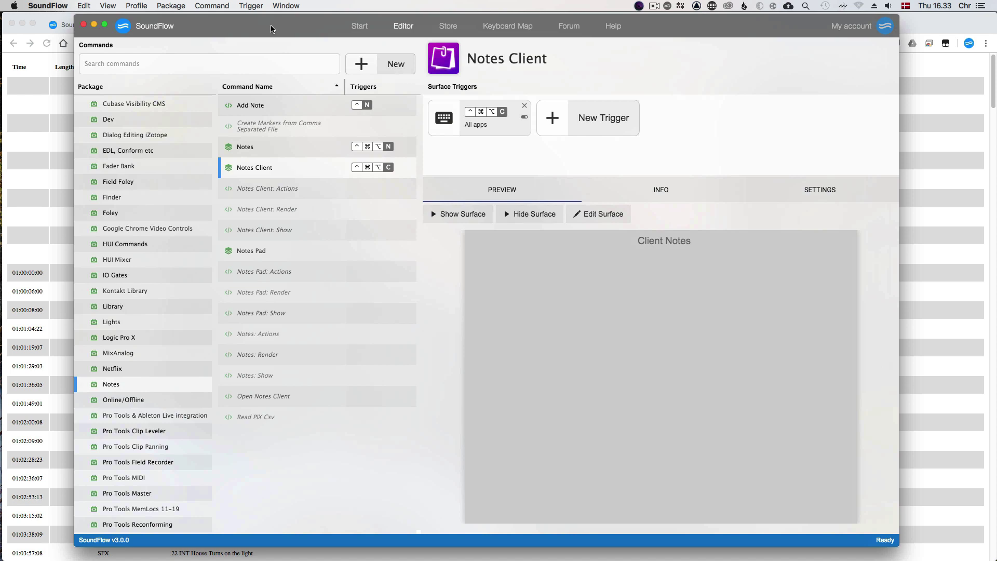
{"action": "left_click_drag", "start_coordinate": [271, 29], "coordinate": [276, 31]}
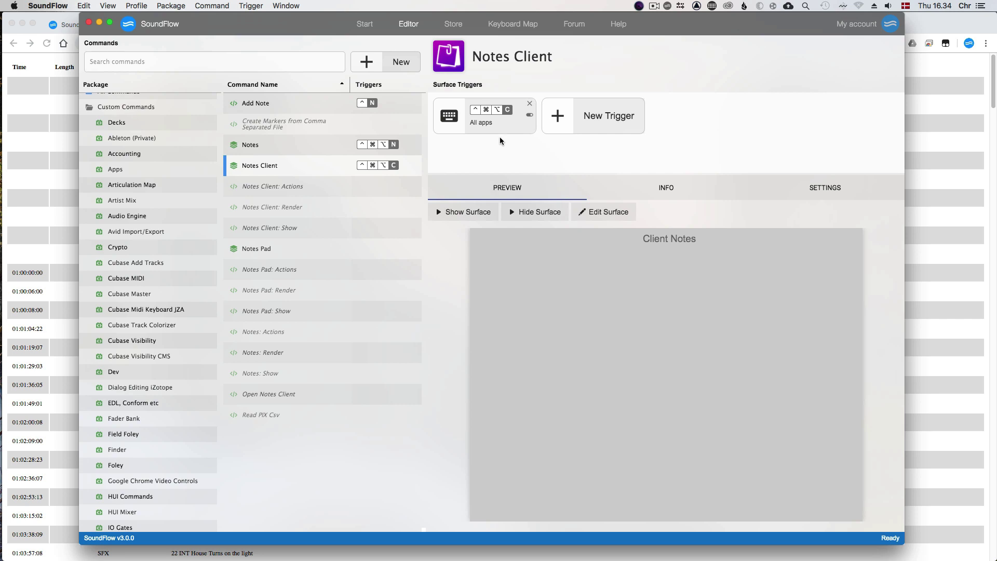
{"action": "left_click_drag", "start_coordinate": [664, 32], "coordinate": [635, 33]}
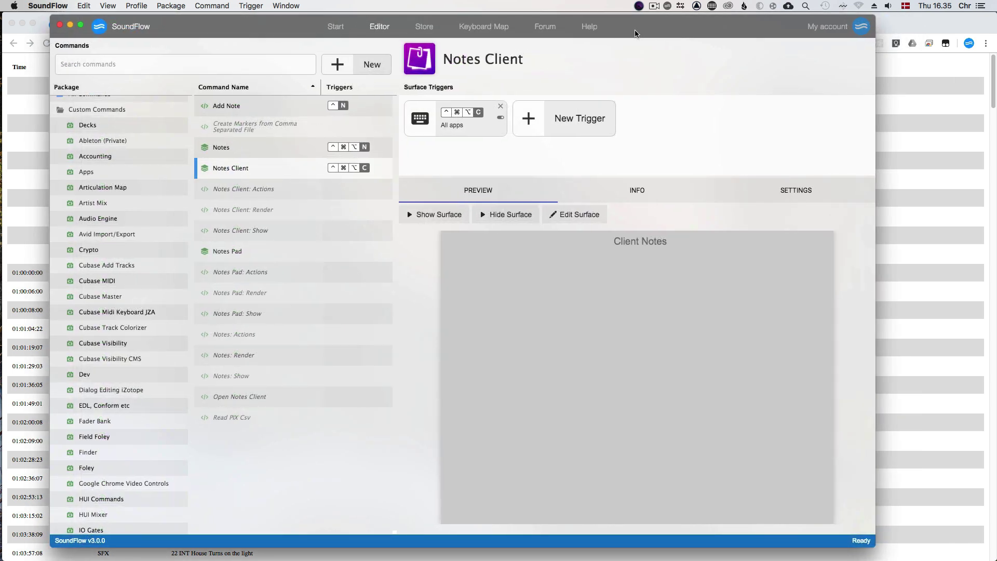
Open the SoundFlow forum's How to category and look through its topics.
{"action": "left_click", "coordinate": [547, 33]}
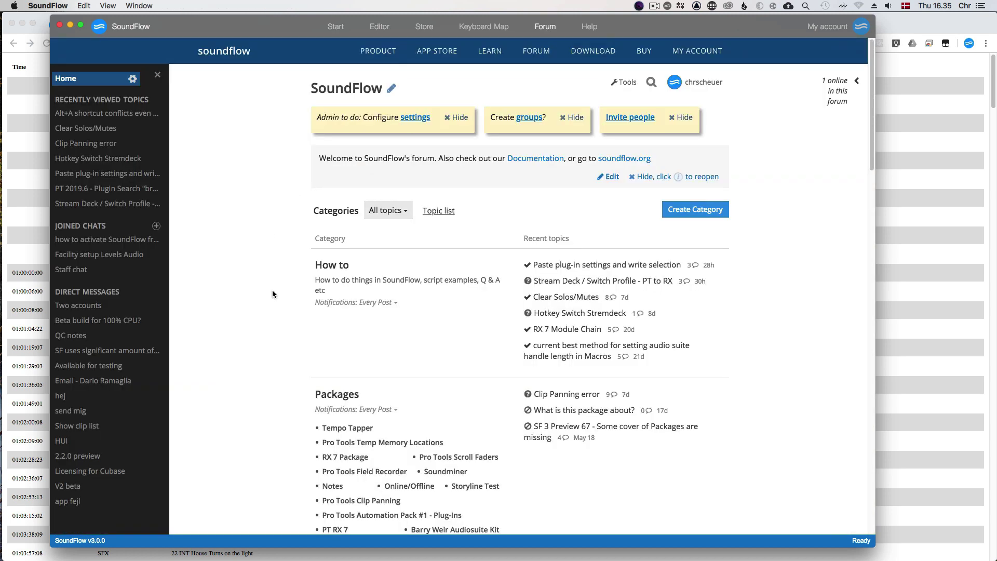
{"action": "scroll", "coordinate": [313, 275], "scroll_direction": "down", "scroll_amount": 2}
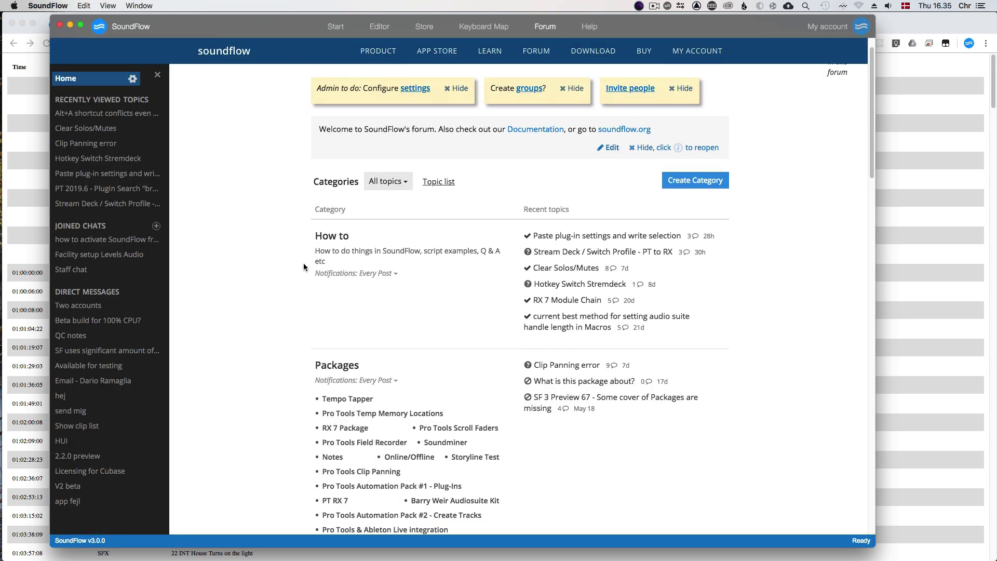
{"action": "left_click", "coordinate": [331, 238]}
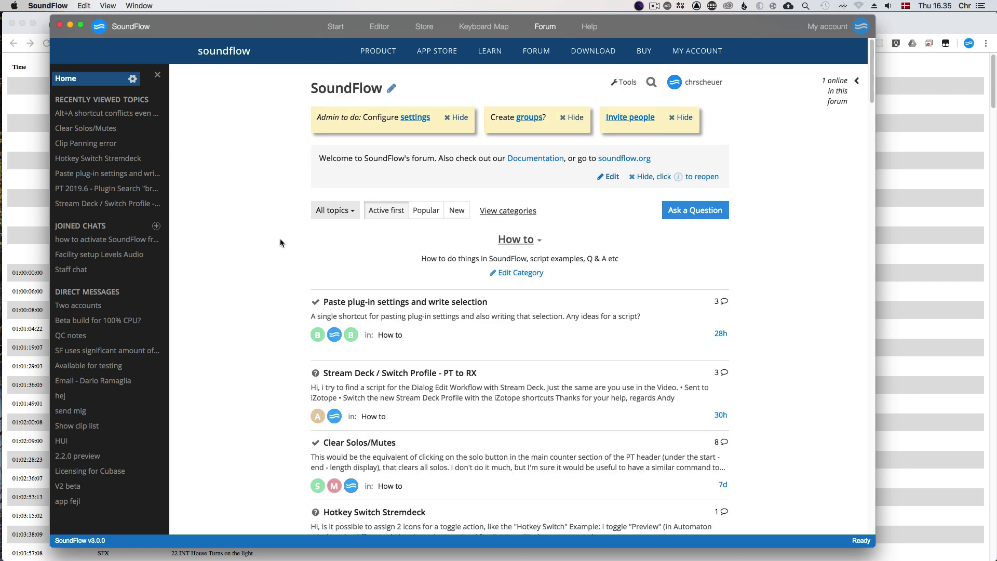
{"action": "scroll", "coordinate": [268, 276], "scroll_direction": "down", "scroll_amount": 2}
{"action": "scroll", "coordinate": [267, 279], "scroll_direction": "down", "scroll_amount": 3}
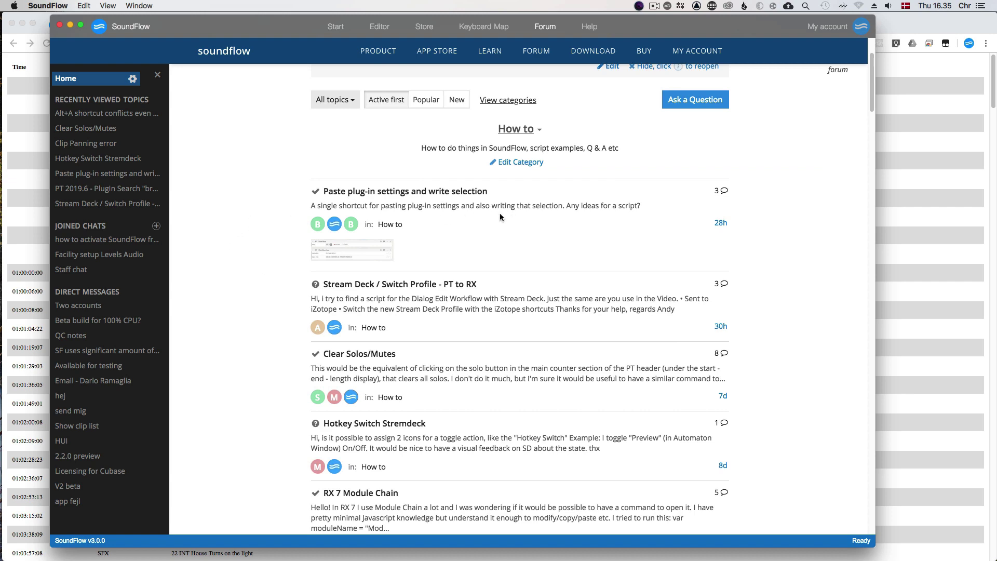
{"action": "scroll", "coordinate": [278, 379], "scroll_direction": "down", "scroll_amount": 20}
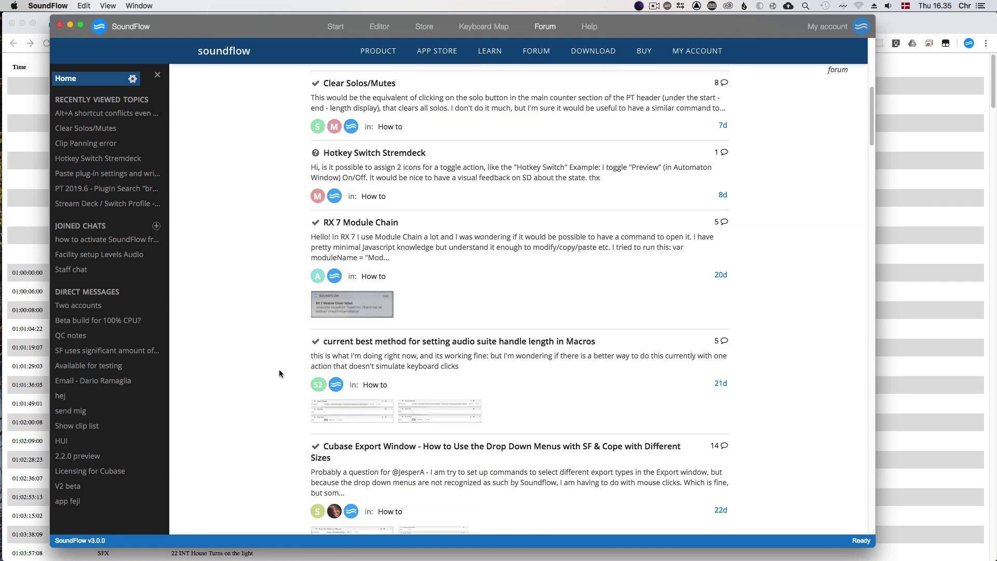
{"action": "scroll", "coordinate": [280, 369], "scroll_direction": "down", "scroll_amount": 10}
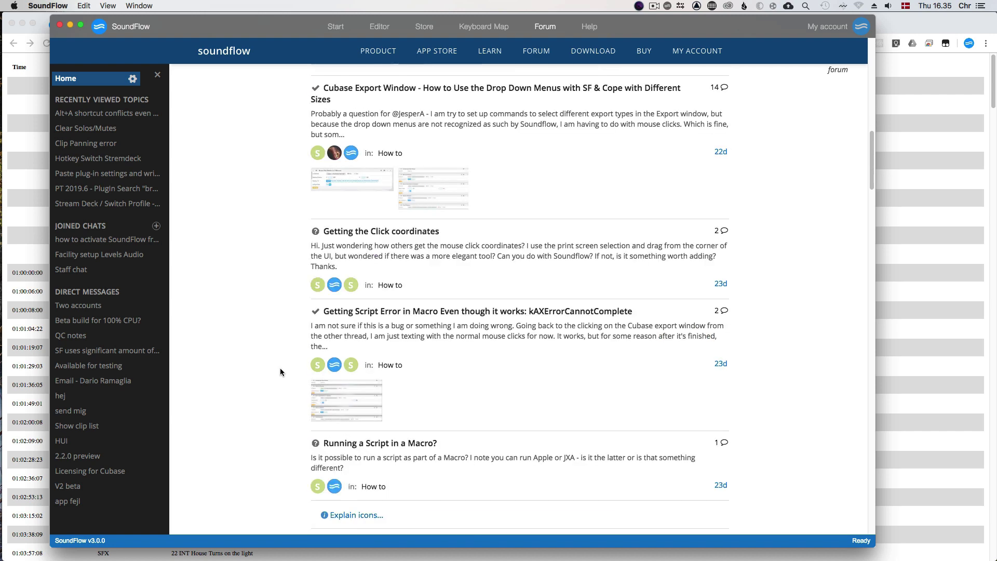
{"action": "scroll", "coordinate": [279, 368], "scroll_direction": "up", "scroll_amount": 20}
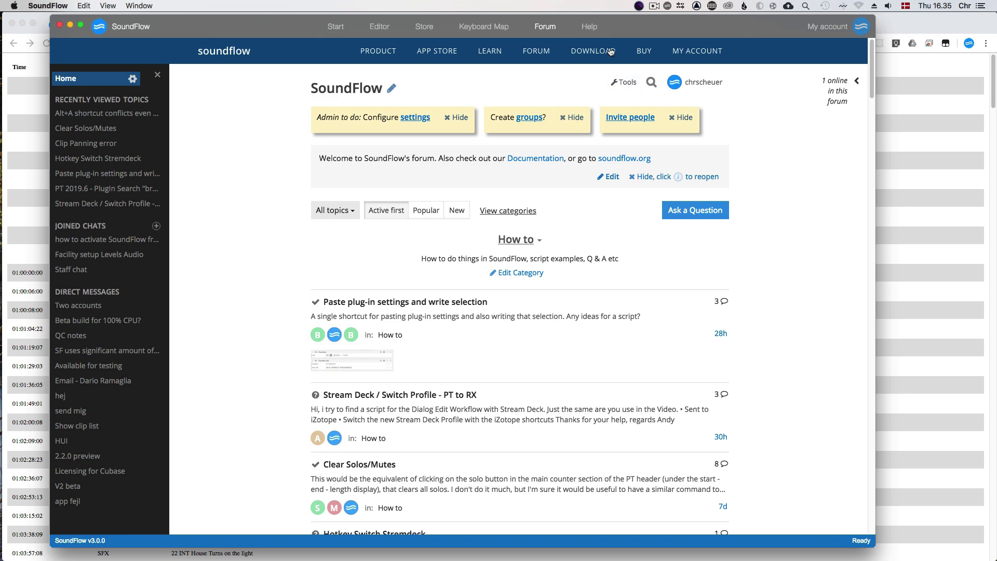
View the SoundFlow Help Center and the Start page with the installed apps.
{"action": "left_click", "coordinate": [593, 29]}
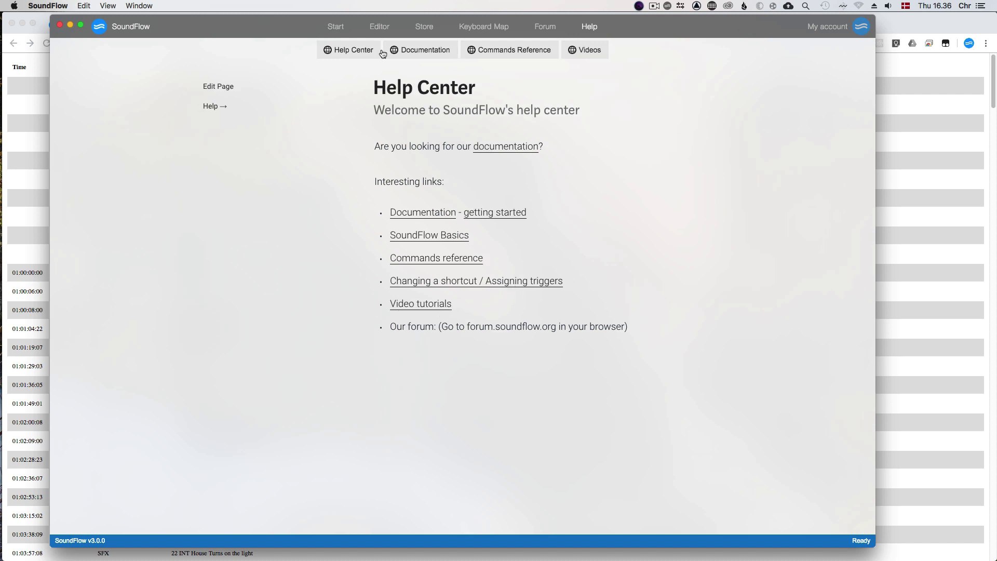
{"action": "left_click", "coordinate": [332, 30]}
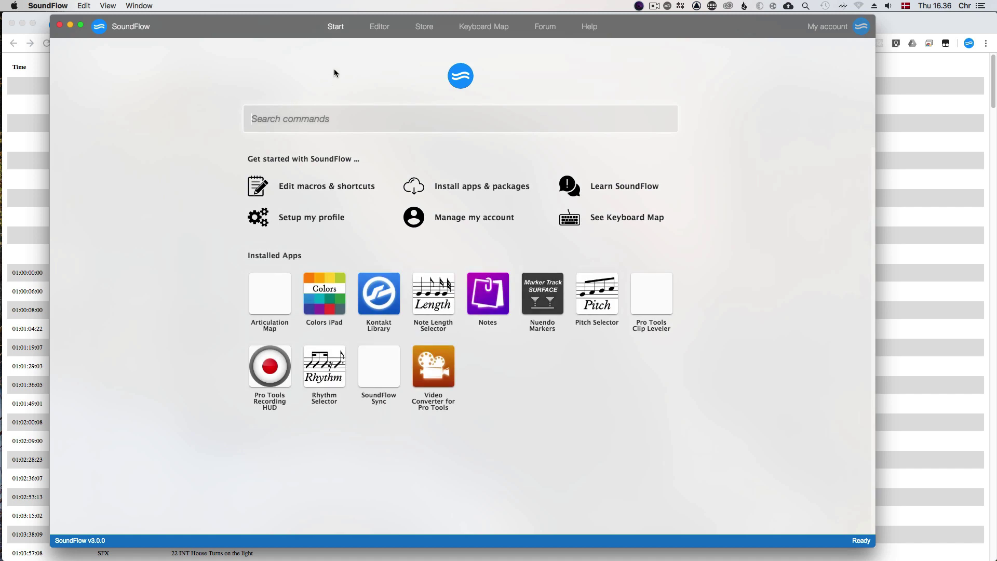
Find the installed Dialog Editing iZotope package in the Editor and show its package forum.
{"action": "left_click", "coordinate": [391, 25]}
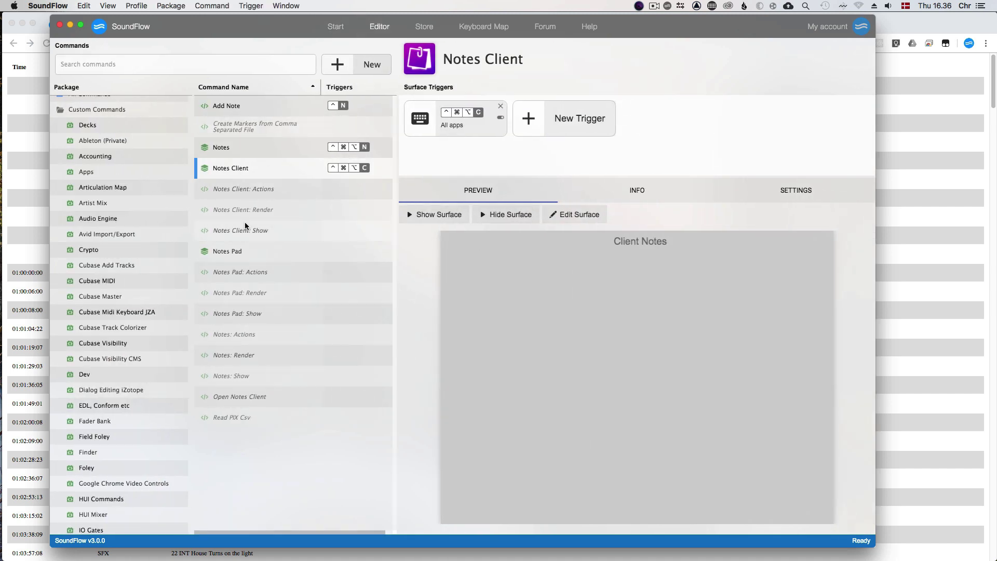
{"action": "scroll", "coordinate": [124, 280], "scroll_direction": "down", "scroll_amount": 15}
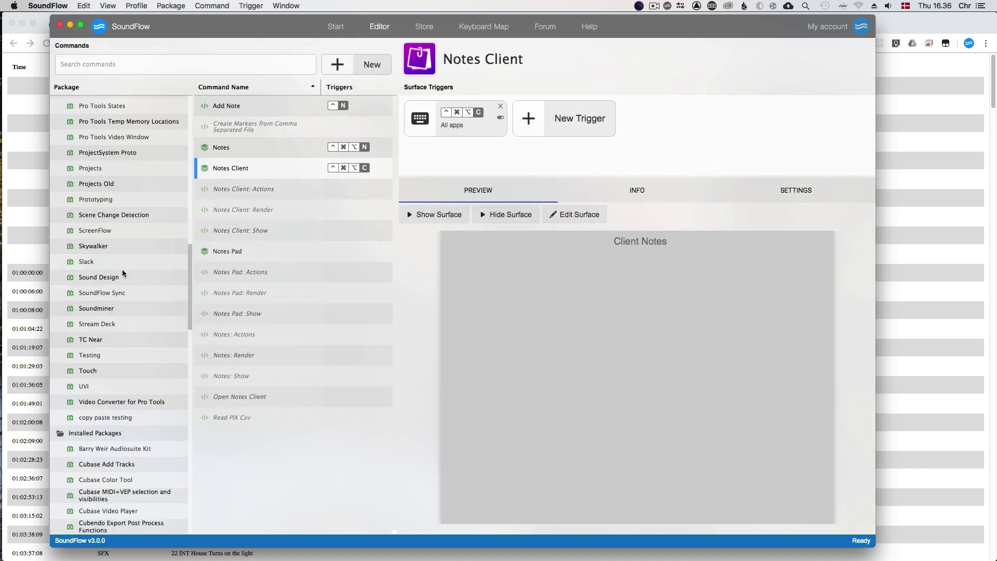
{"action": "scroll", "coordinate": [125, 275], "scroll_direction": "down", "scroll_amount": 5}
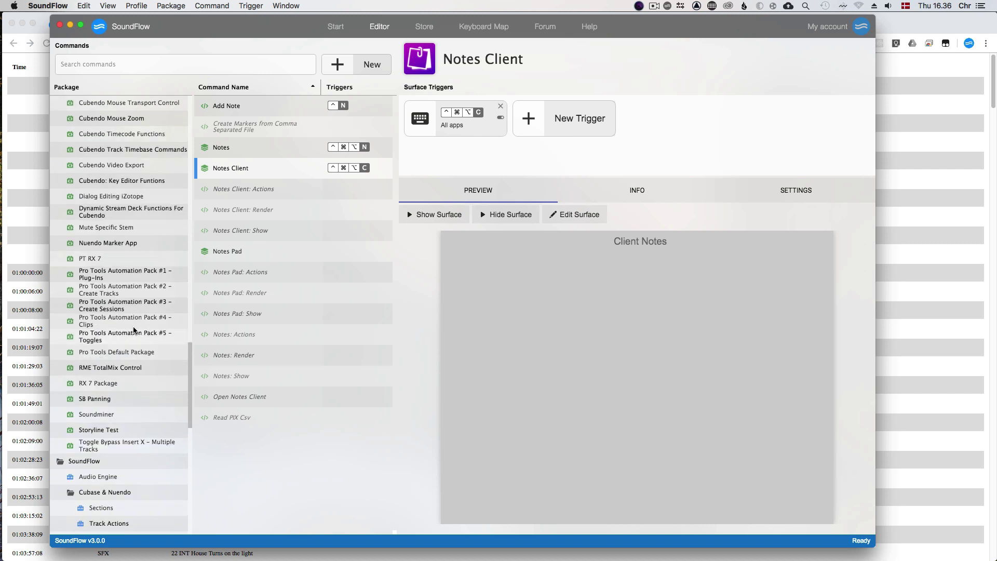
{"action": "left_click", "coordinate": [125, 197]}
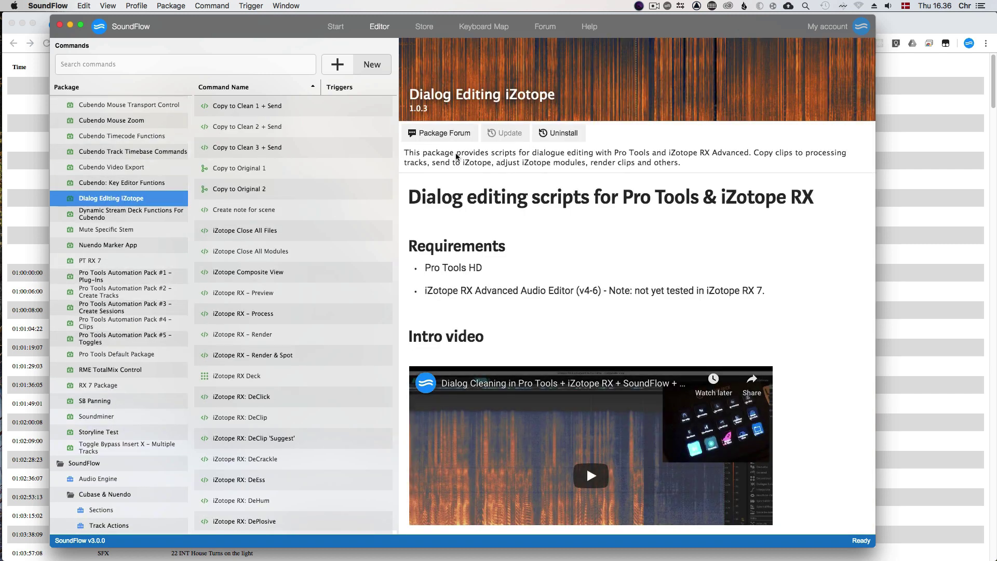
{"action": "left_click", "coordinate": [424, 135]}
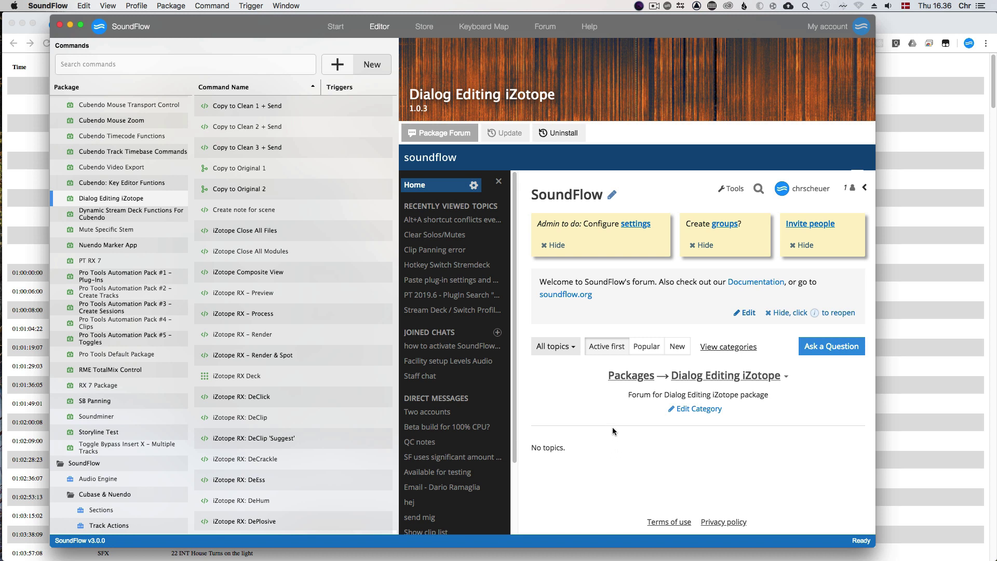
Show the Store, switch to soundflow.org in Chrome, and examine the plan comparison on the purchase page.
{"action": "left_click", "coordinate": [424, 27]}
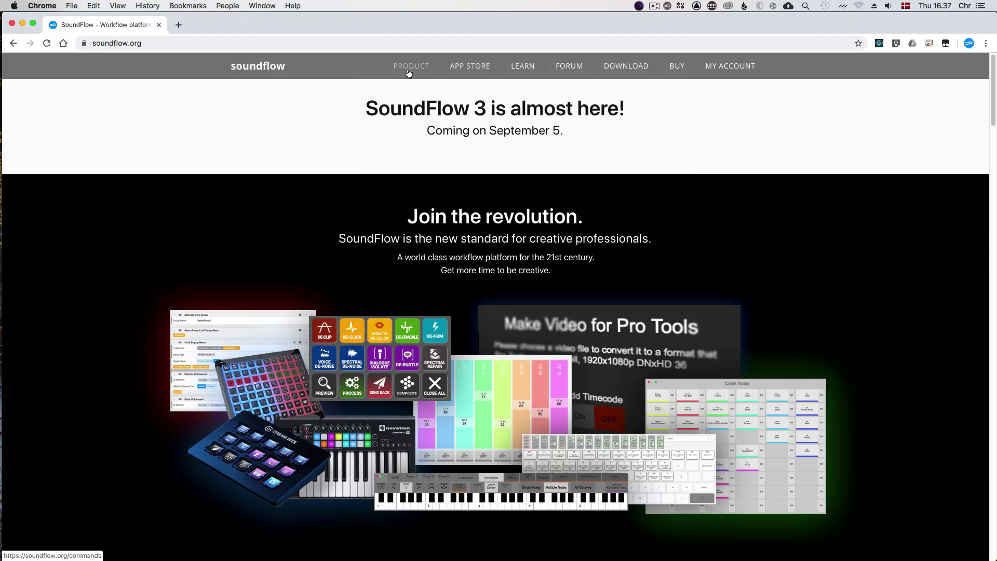
{"action": "mouse_move", "coordinate": [409, 73]}
{"action": "left_click", "coordinate": [677, 76]}
{"action": "scroll", "coordinate": [94, 229], "scroll_direction": "down", "scroll_amount": 2}
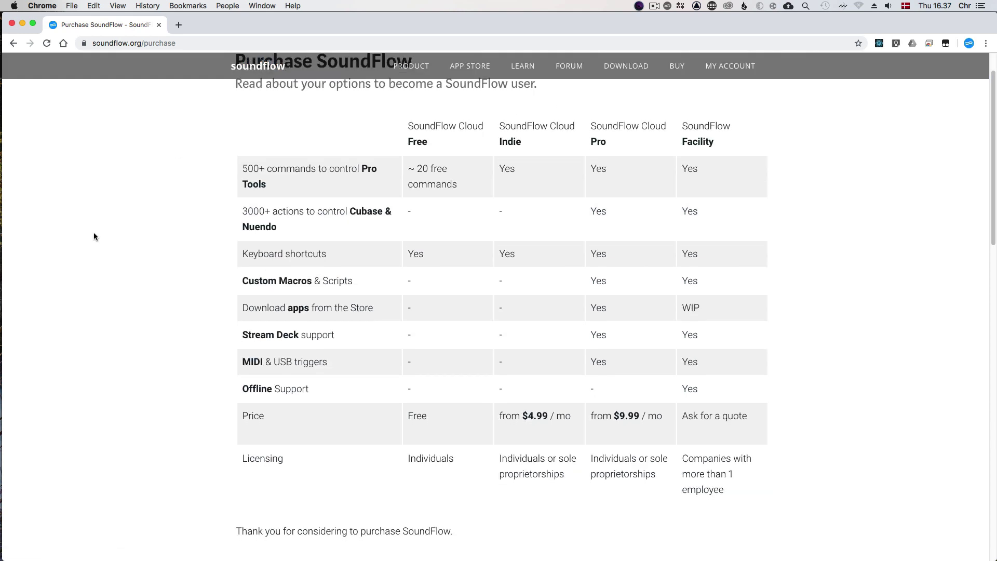